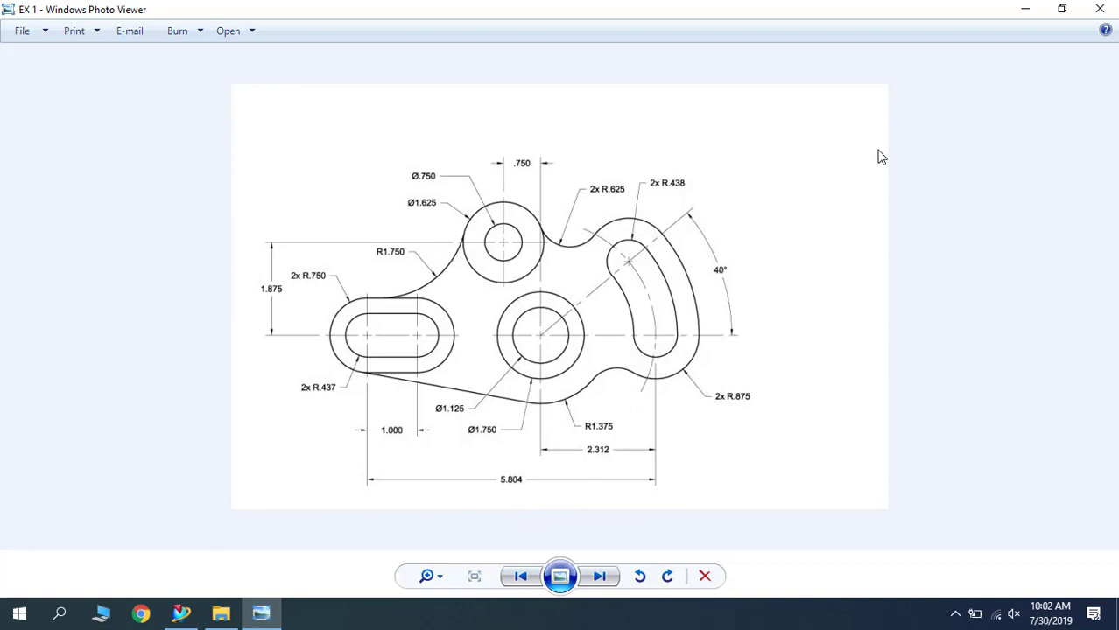
Switch to NX and create a new part from the Model template with units in inches.
{"action": "left_click", "coordinate": [180, 615]}
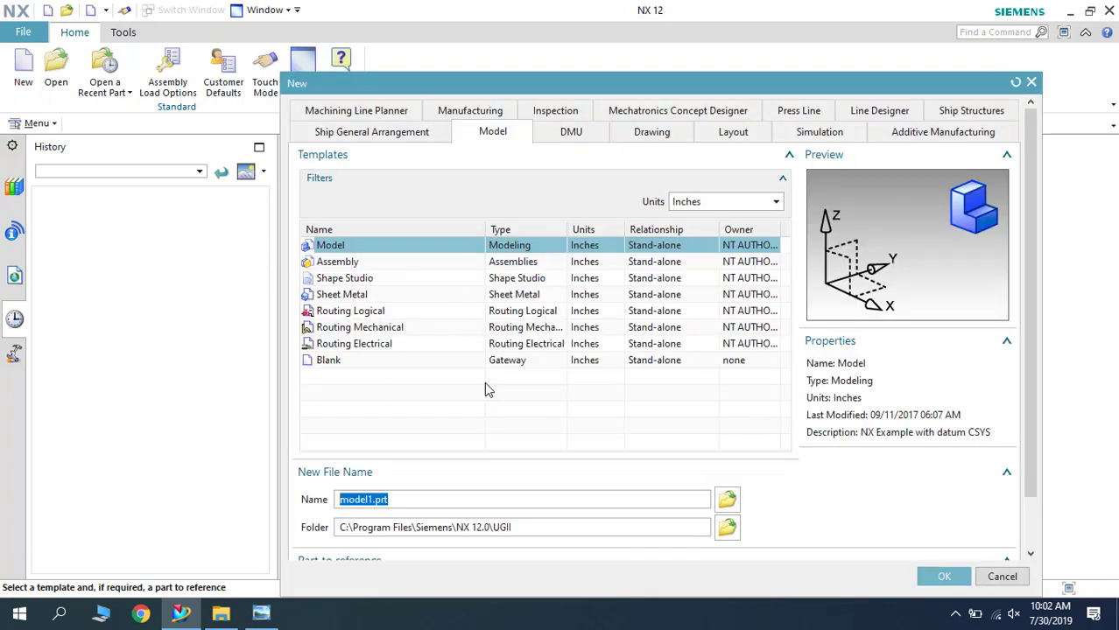
{"action": "left_click", "coordinate": [744, 203]}
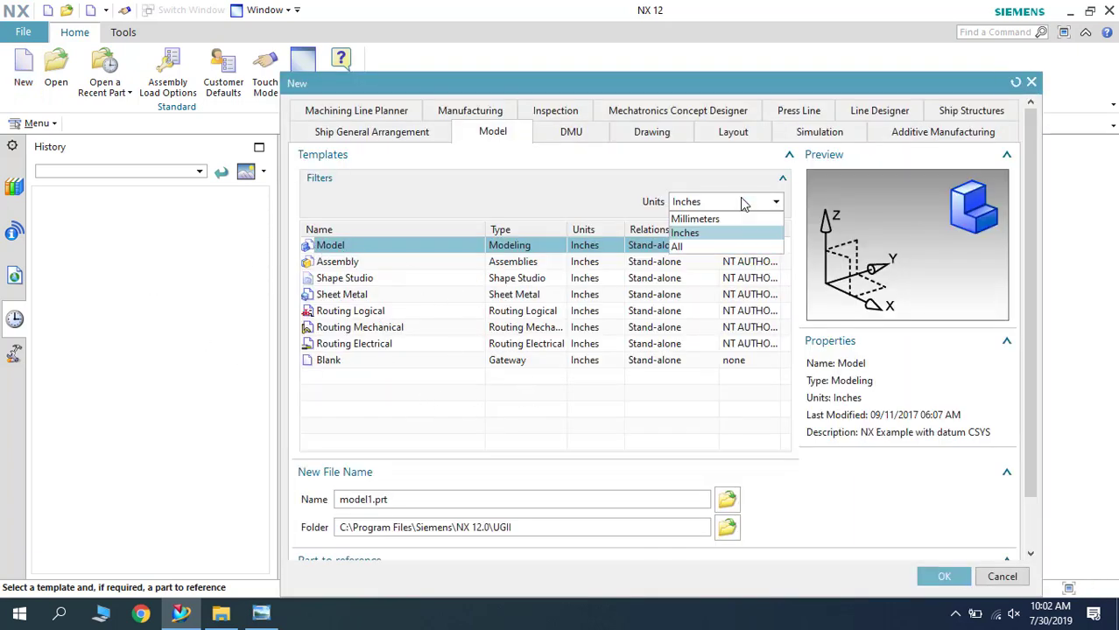
{"action": "left_click", "coordinate": [693, 234]}
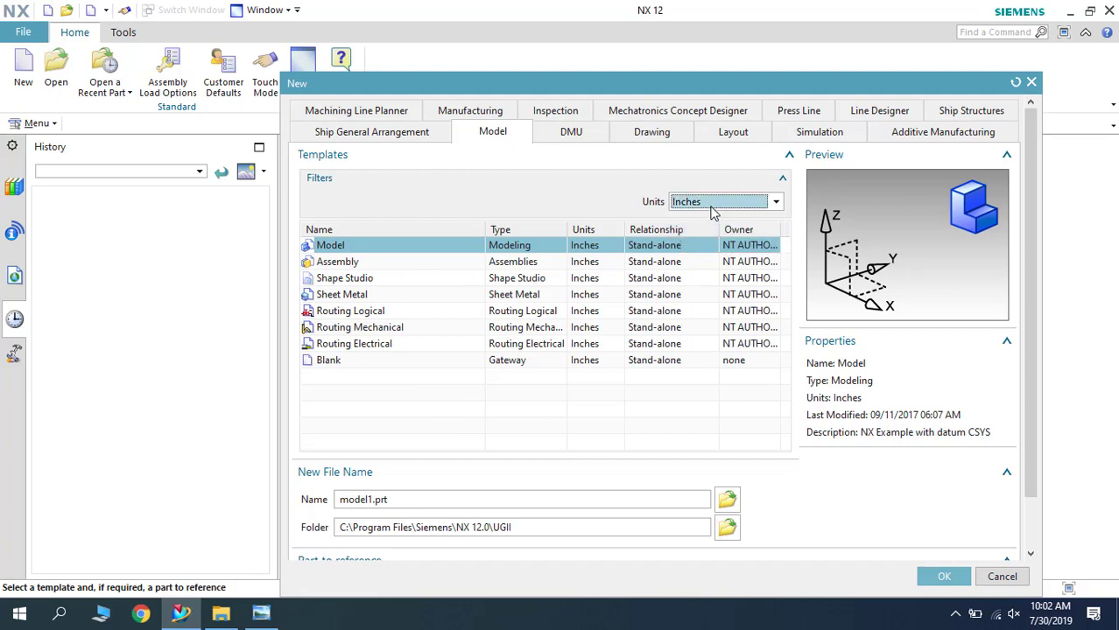
{"action": "left_click", "coordinate": [942, 577]}
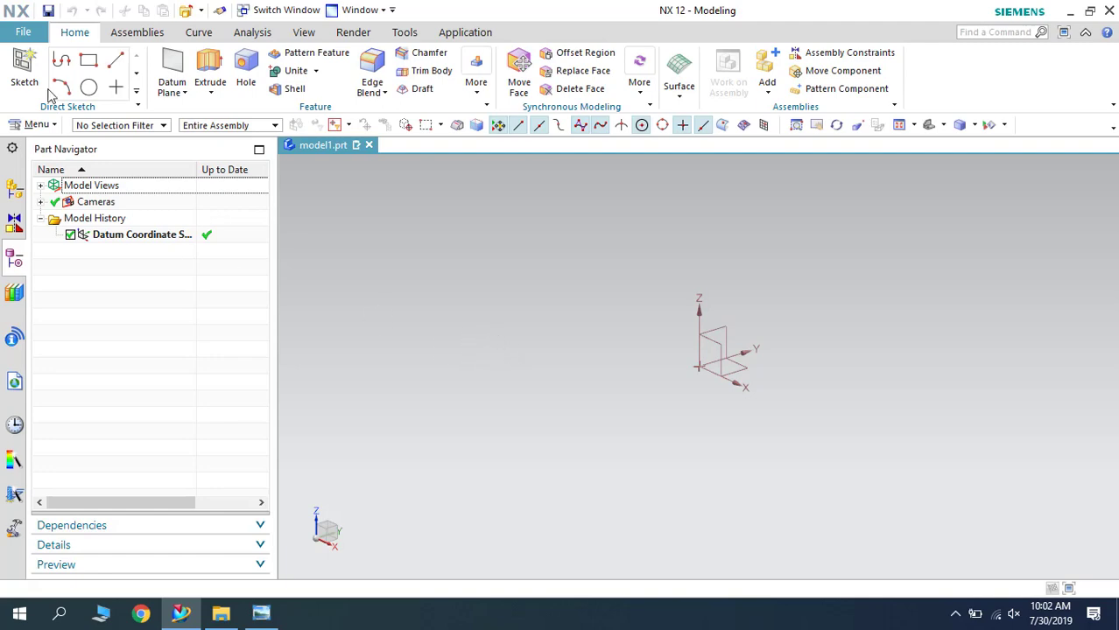
Turn off Continuous Auto Dimensioning in the Sketch preferences.
{"action": "left_click", "coordinate": [35, 35]}
{"action": "mouse_move", "coordinate": [55, 163]}
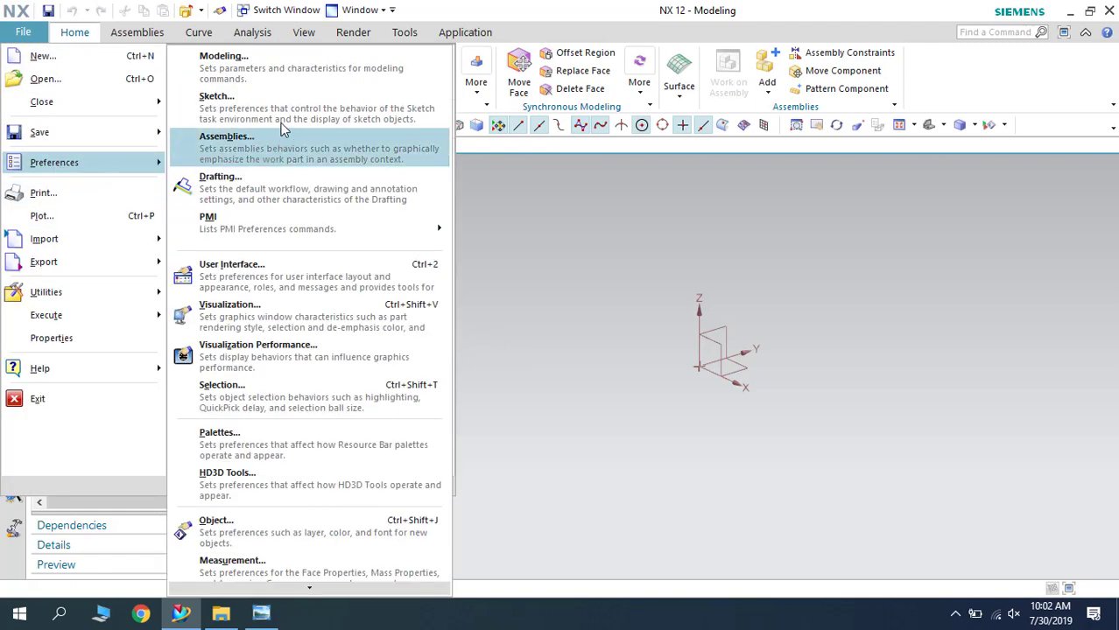
{"action": "left_click", "coordinate": [283, 114]}
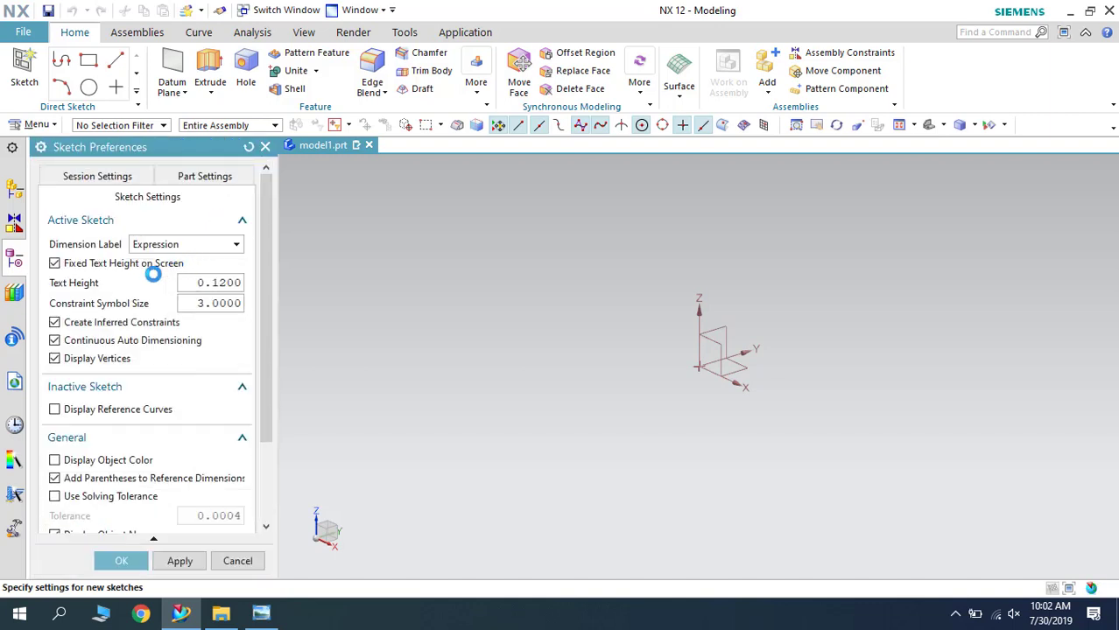
{"action": "left_click", "coordinate": [78, 320]}
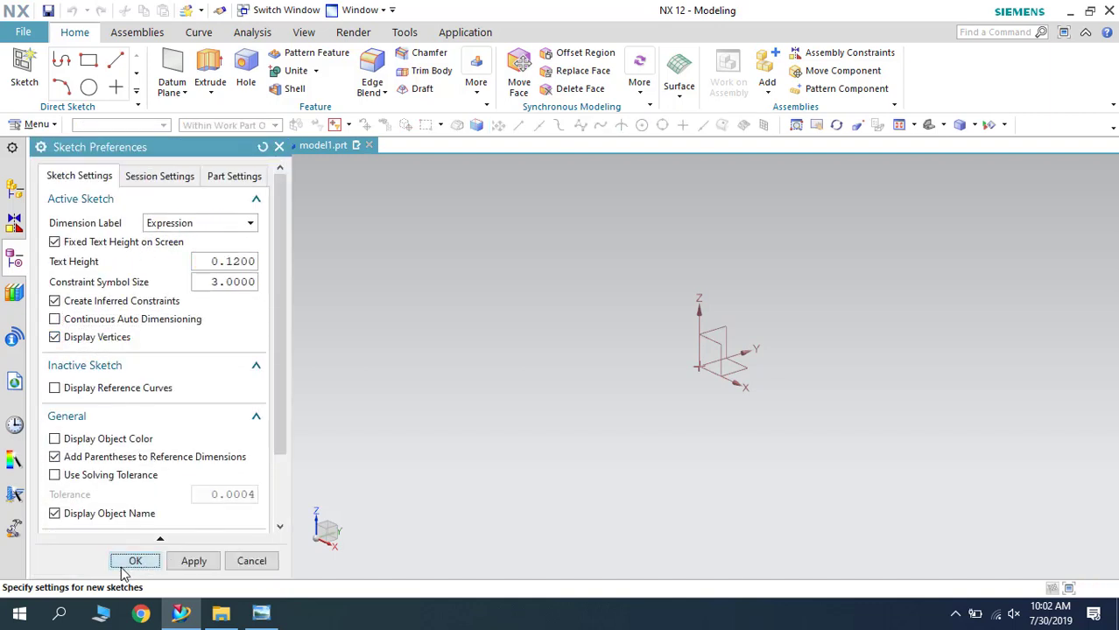
{"action": "left_click", "coordinate": [123, 561]}
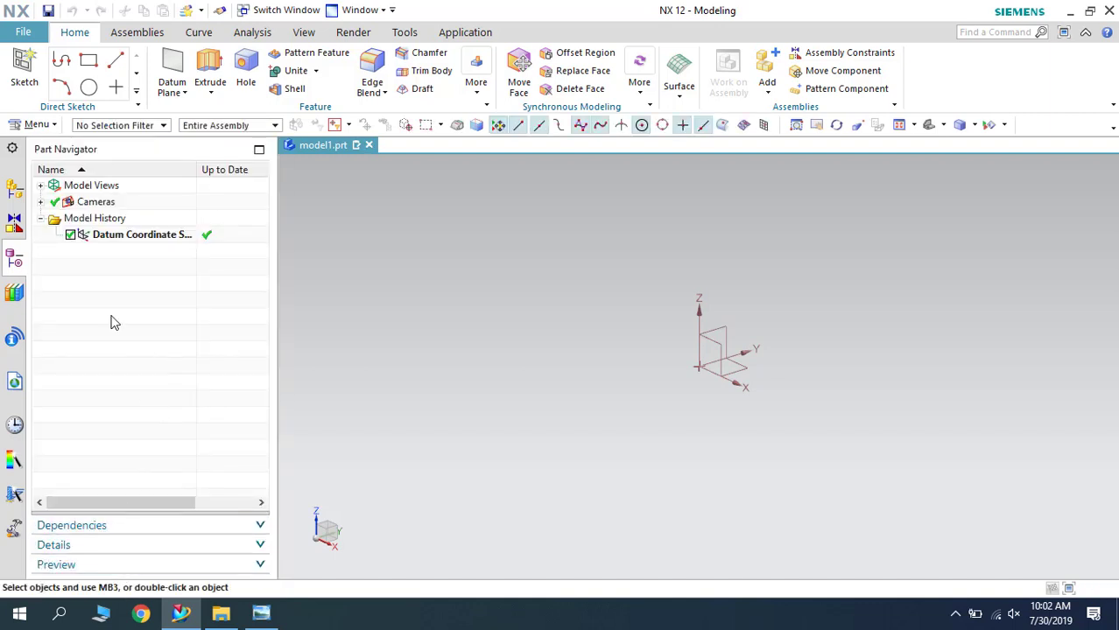
Start a new sketch on the YZ plane of the datum coordinate system.
{"action": "left_click", "coordinate": [24, 71]}
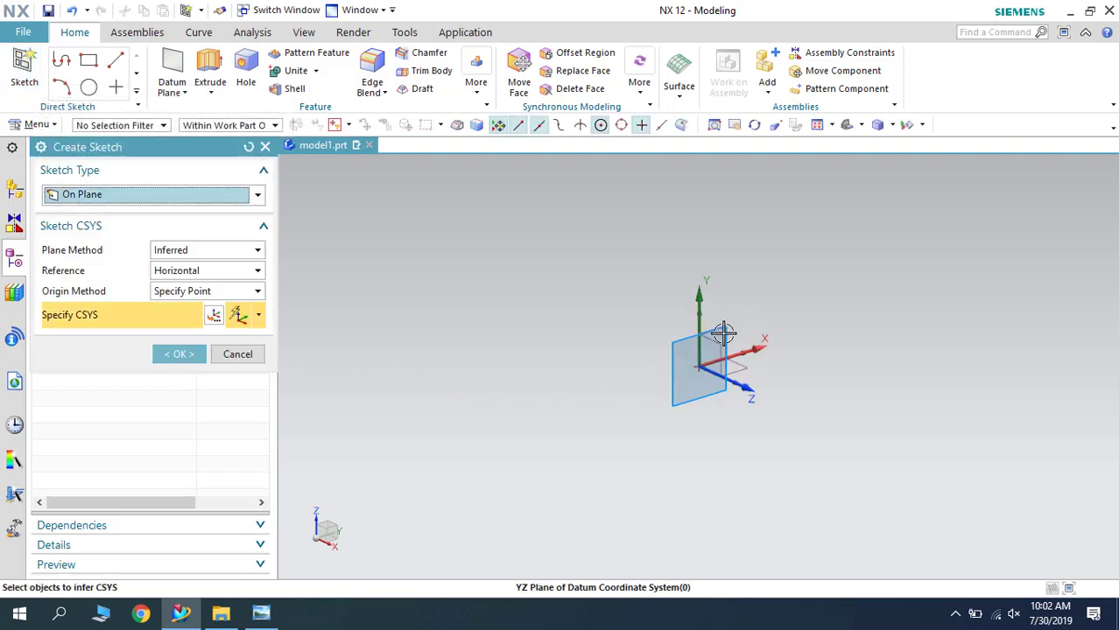
{"action": "left_click", "coordinate": [723, 333]}
{"action": "left_click", "coordinate": [179, 354]}
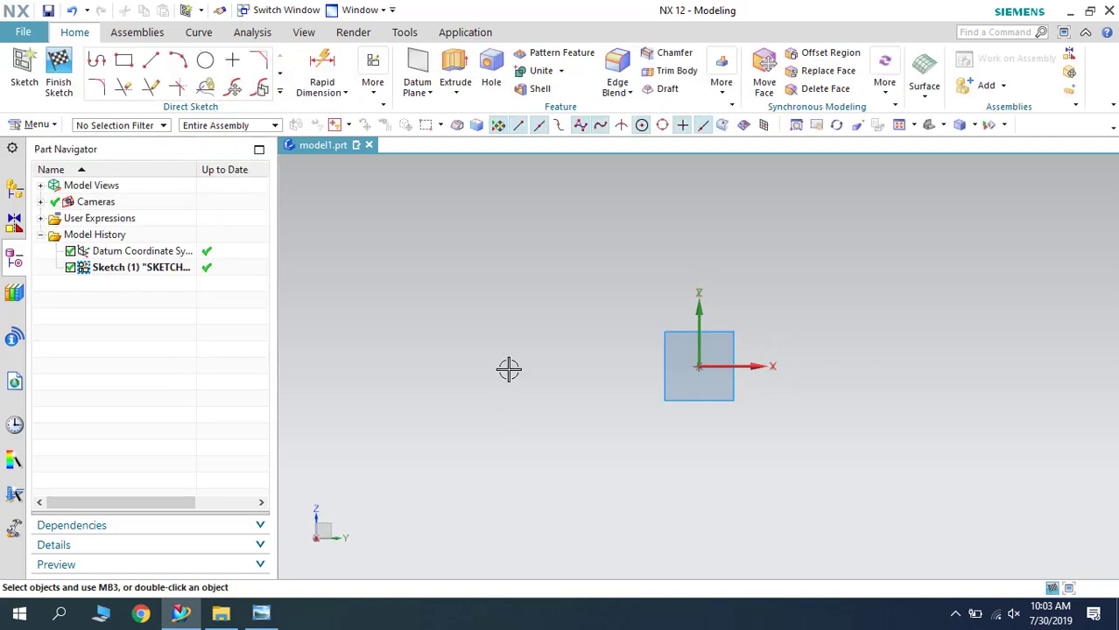
Check the reference drawing in Windows Photo Viewer and sketch a circle of diameter 1.125 to the left of the sketch origin.
{"action": "left_click", "coordinate": [261, 613]}
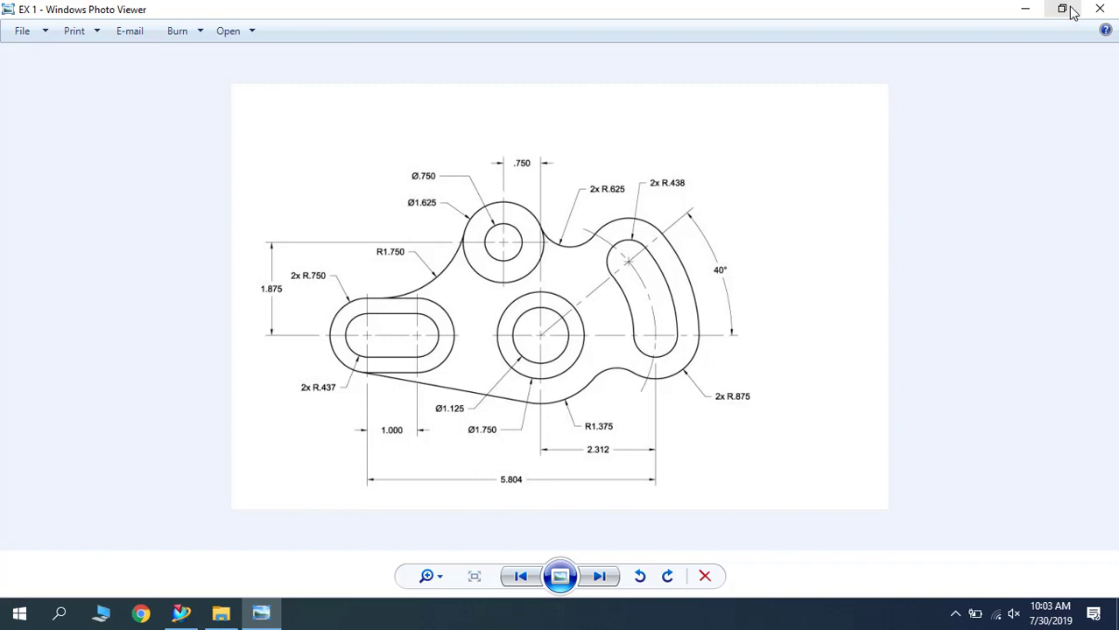
{"action": "left_click", "coordinate": [1024, 9]}
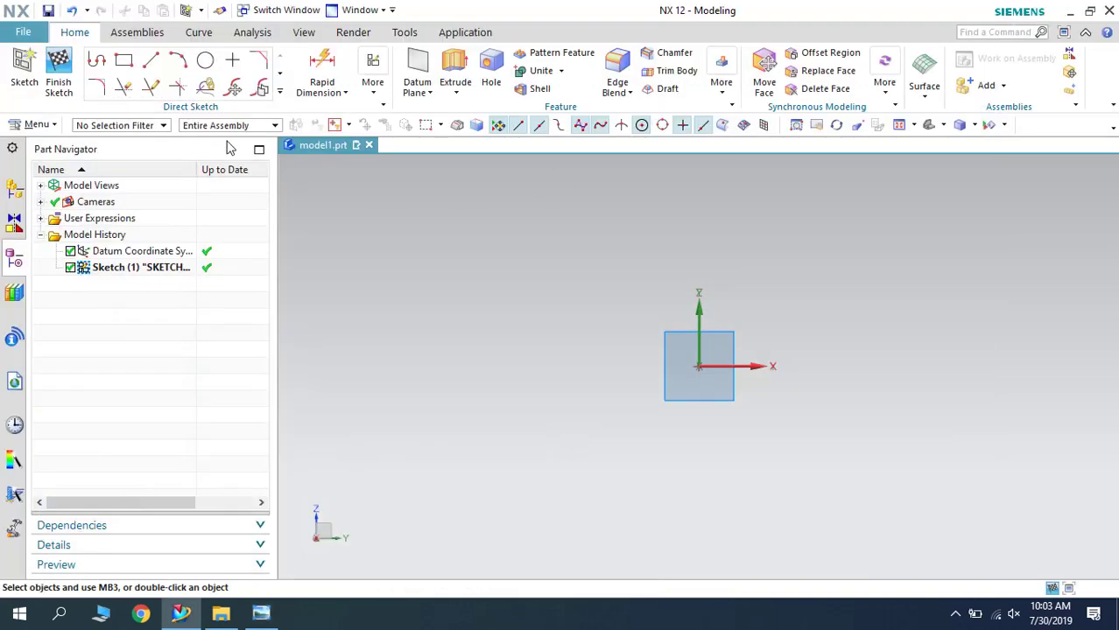
{"action": "left_click", "coordinate": [205, 59]}
{"action": "left_click", "coordinate": [544, 363]}
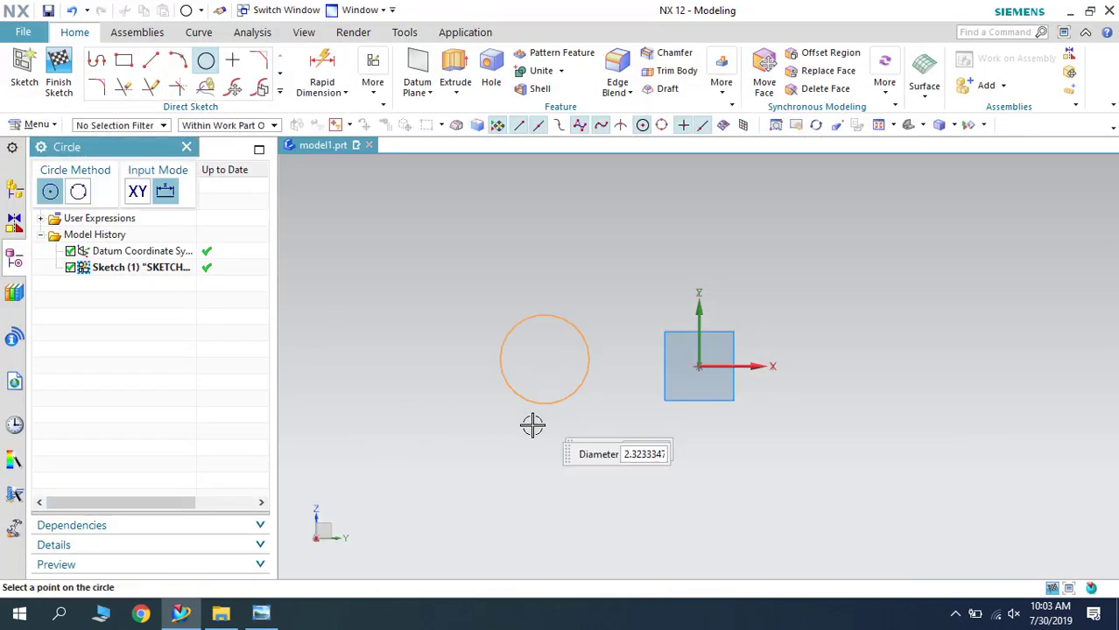
{"action": "type", "text": "1.12"}
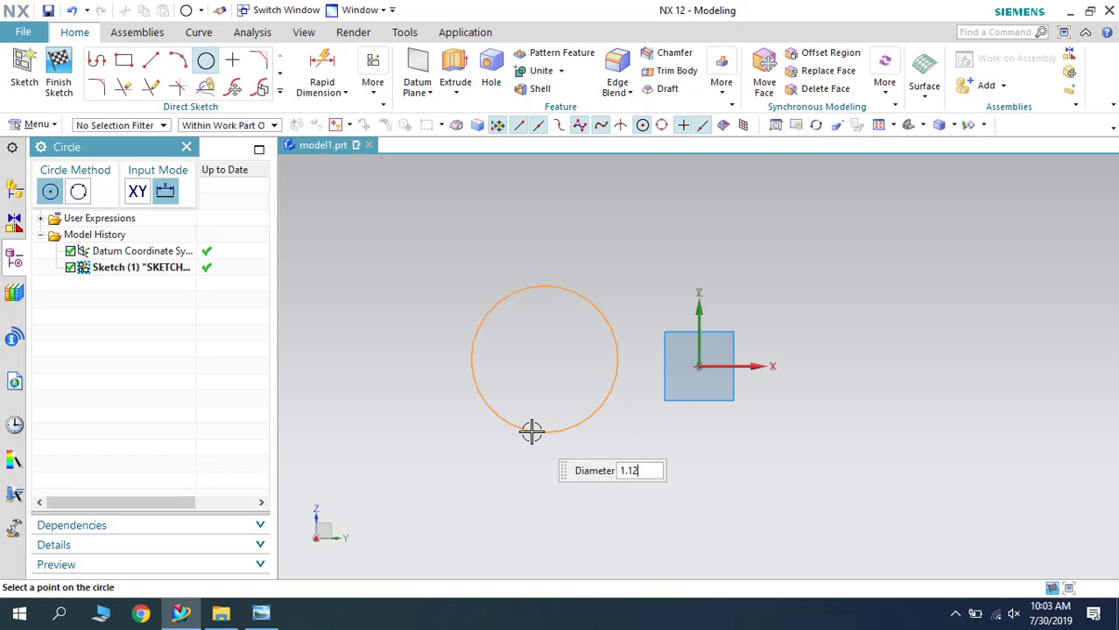
{"action": "type", "text": "5"}
{"action": "key", "text": "Return"}
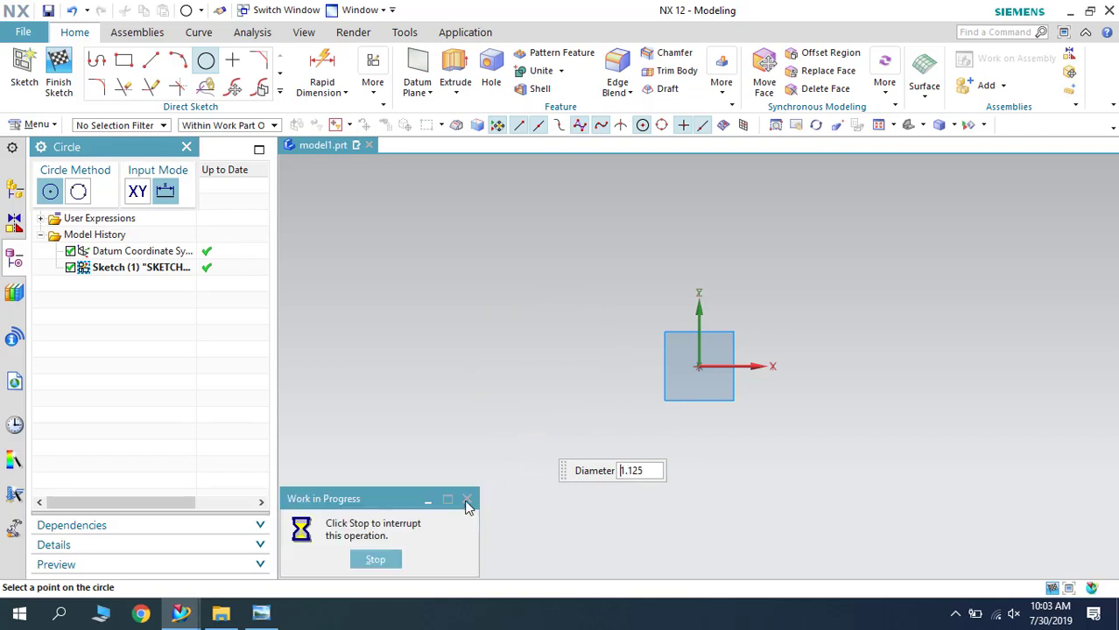
Check the reference drawing again and sketch a circle of diameter 1.75 below and left of the 1.125 circle.
{"action": "left_click", "coordinate": [264, 617]}
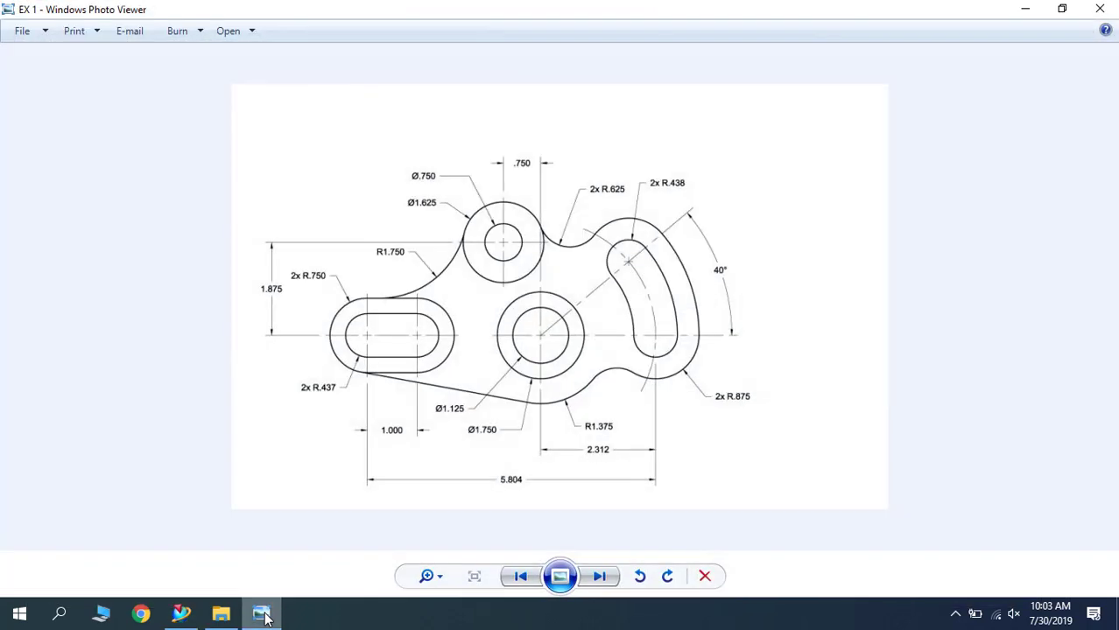
{"action": "left_click", "coordinate": [265, 617]}
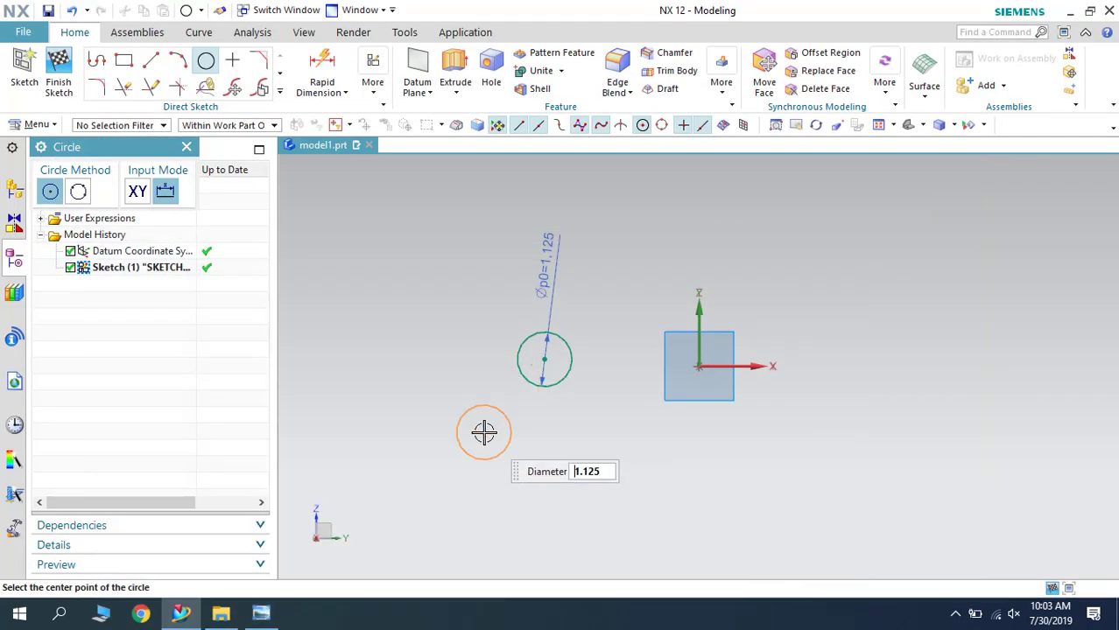
{"action": "type", "text": "1.75"}
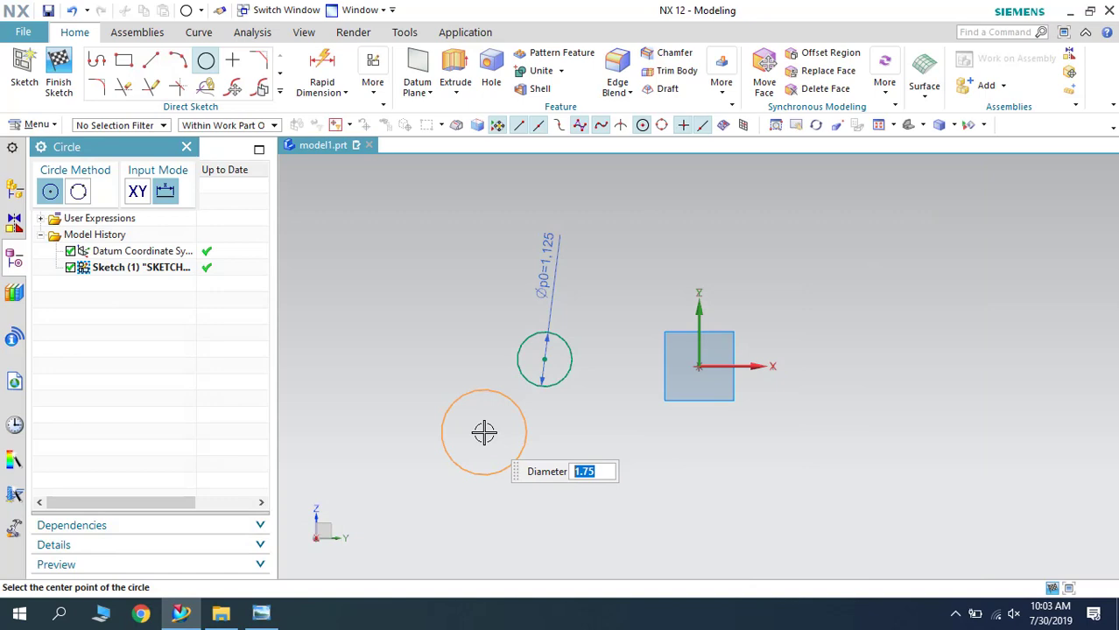
{"action": "left_click", "coordinate": [490, 429]}
{"action": "key", "text": "Escape"}
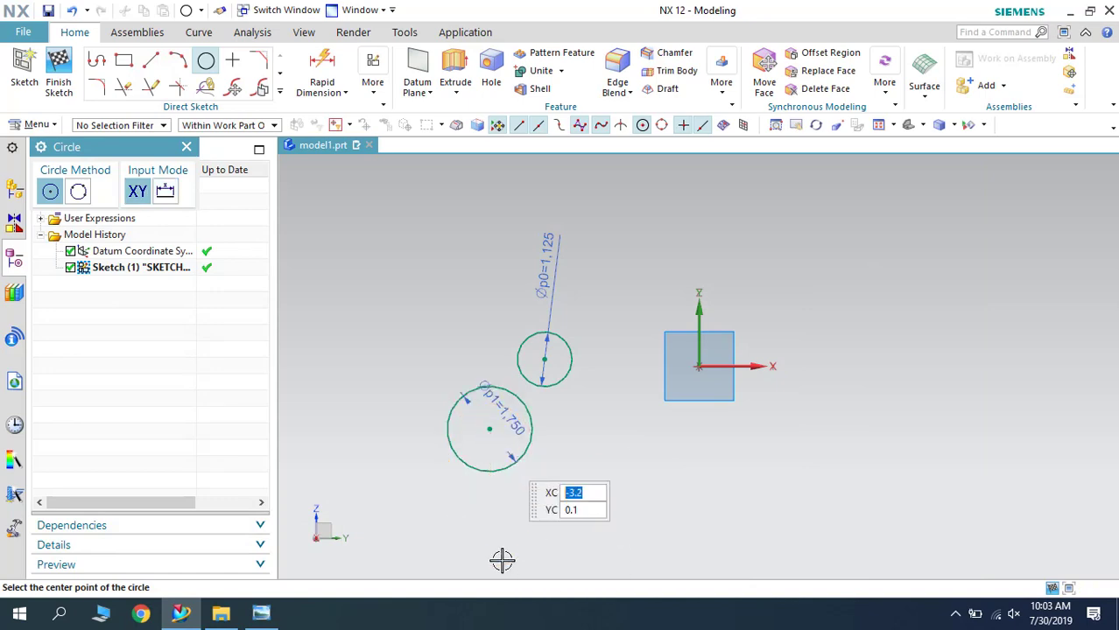
{"action": "key", "text": "Escape"}
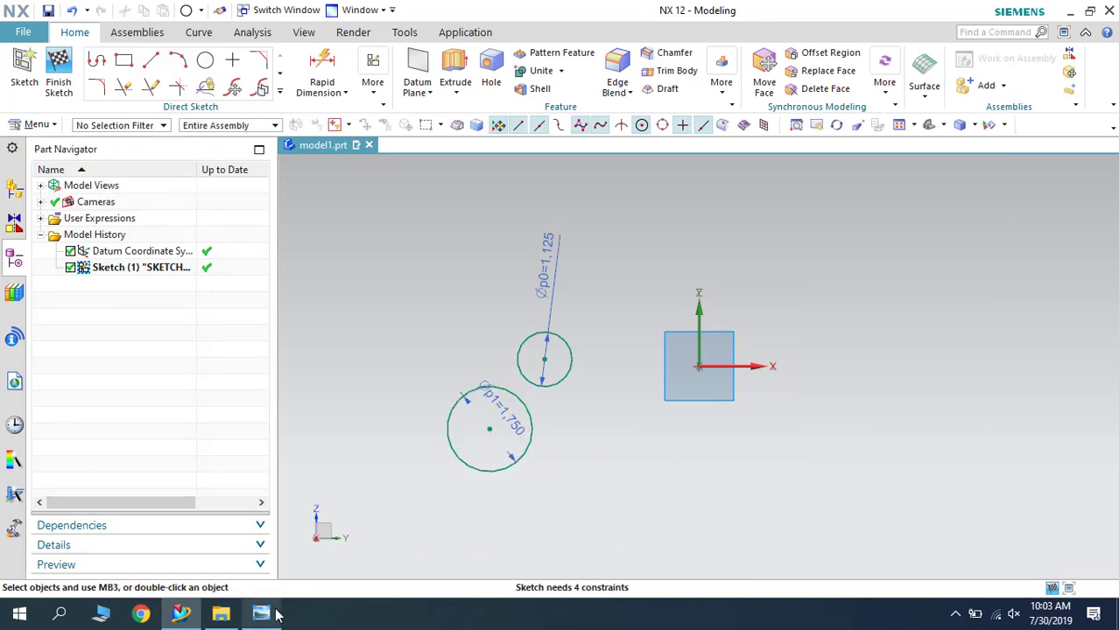
Compare with the reference drawing and make the 1.125 and 1.75 circles concentric.
{"action": "left_click", "coordinate": [275, 615]}
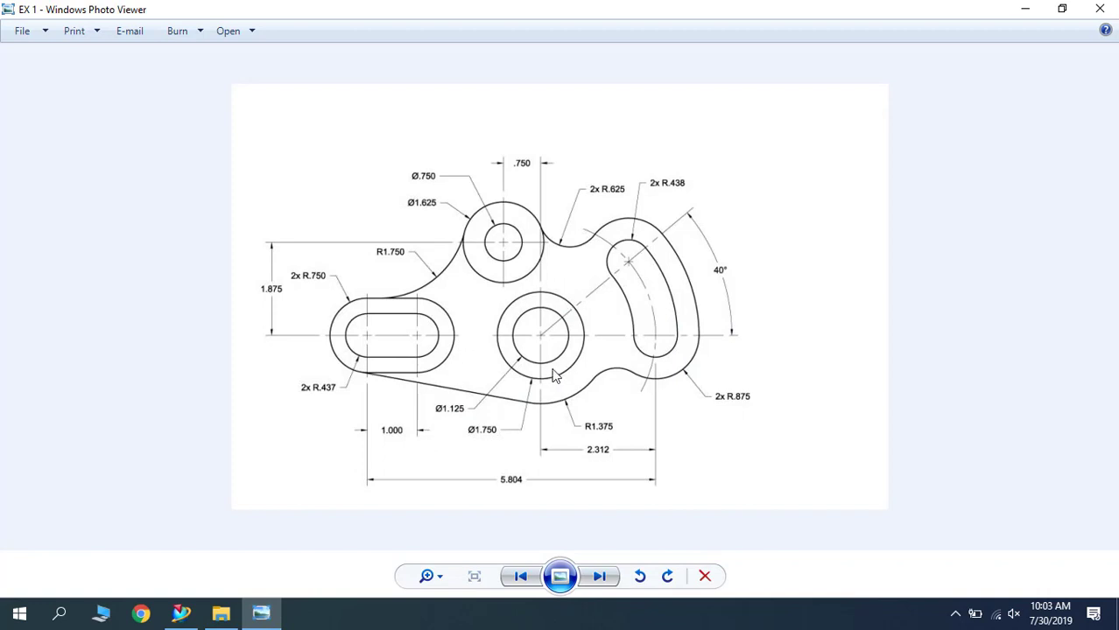
{"action": "left_click", "coordinate": [1025, 9]}
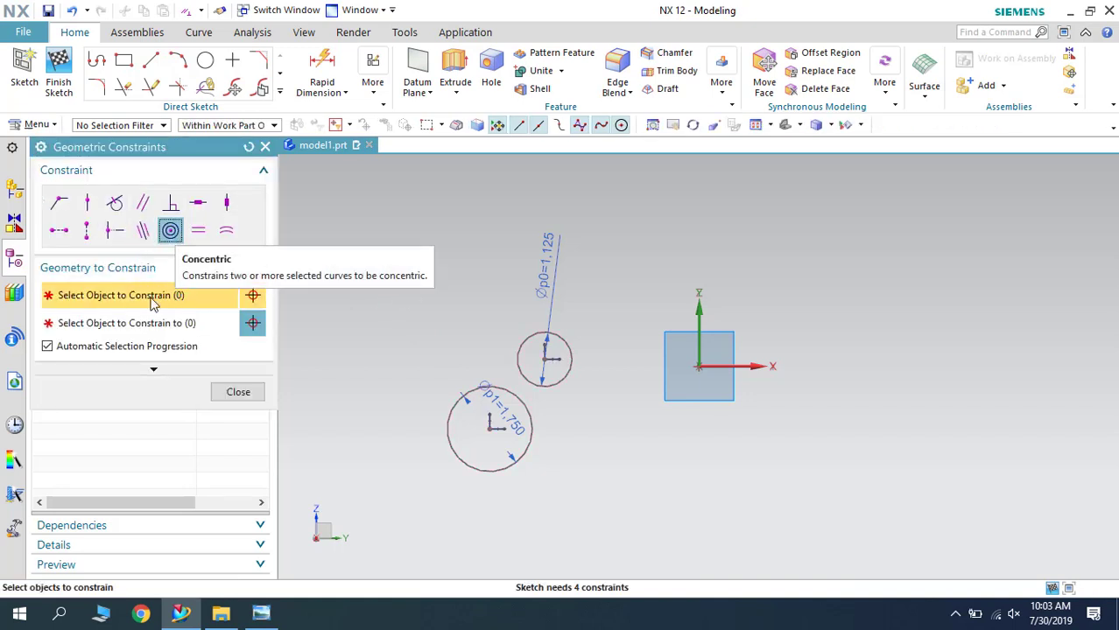
{"action": "left_click", "coordinate": [477, 388]}
{"action": "left_click", "coordinate": [522, 364]}
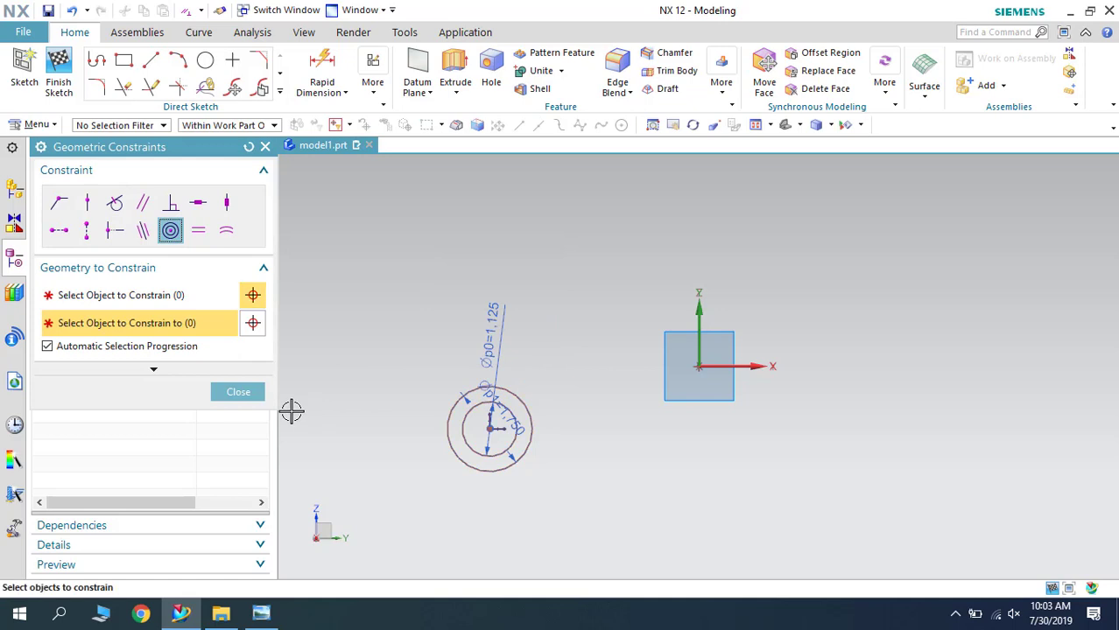
{"action": "left_click", "coordinate": [241, 391]}
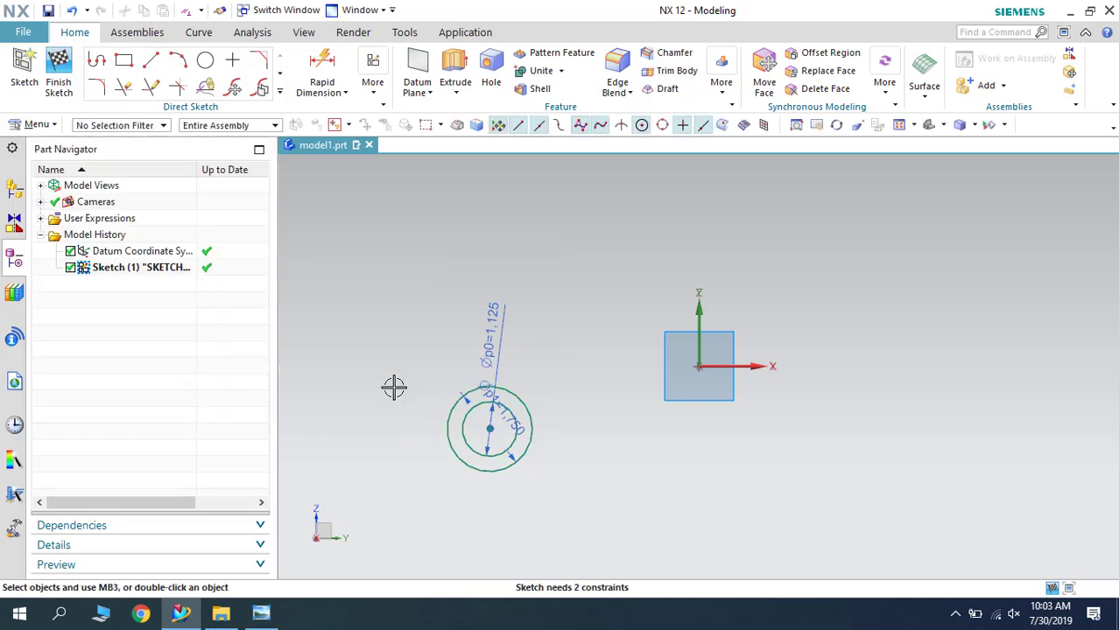
Constrain the shared centre of the two concentric circles onto the sketch's horizontal and vertical axes with Point on Curve.
{"action": "key", "text": "c"}
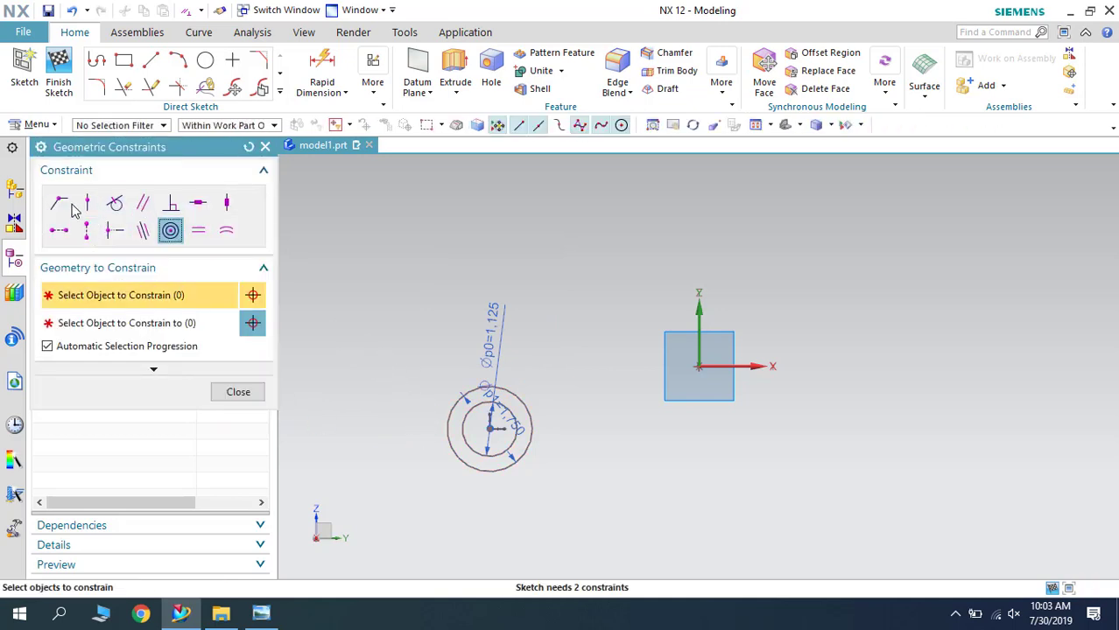
{"action": "left_click", "coordinate": [86, 202]}
{"action": "left_click", "coordinate": [491, 431]}
{"action": "left_click", "coordinate": [655, 367]}
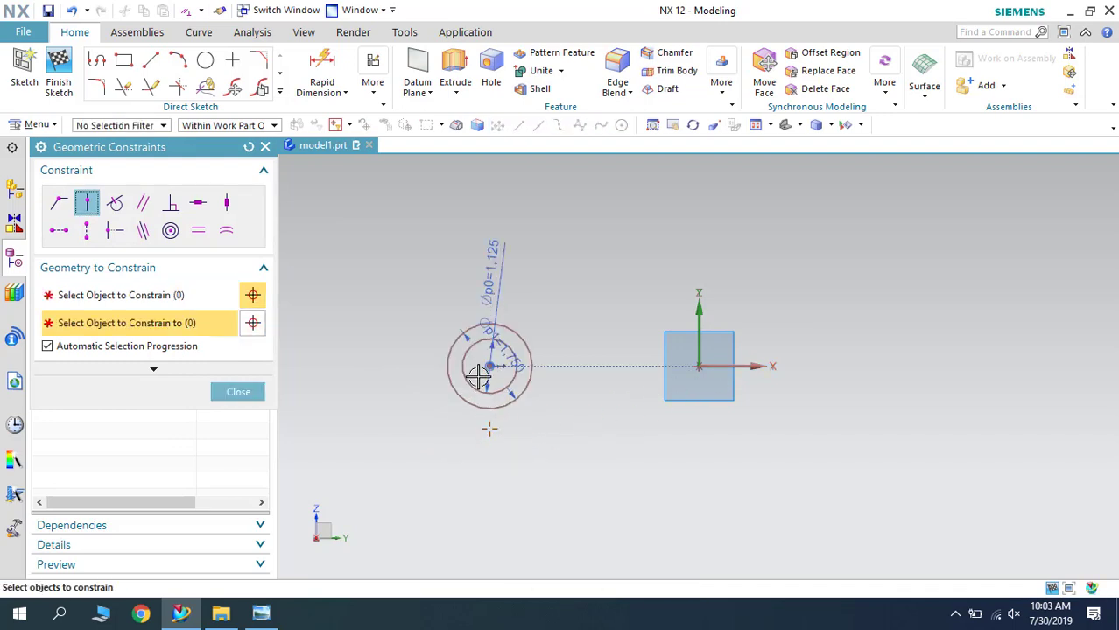
{"action": "left_click", "coordinate": [489, 427]}
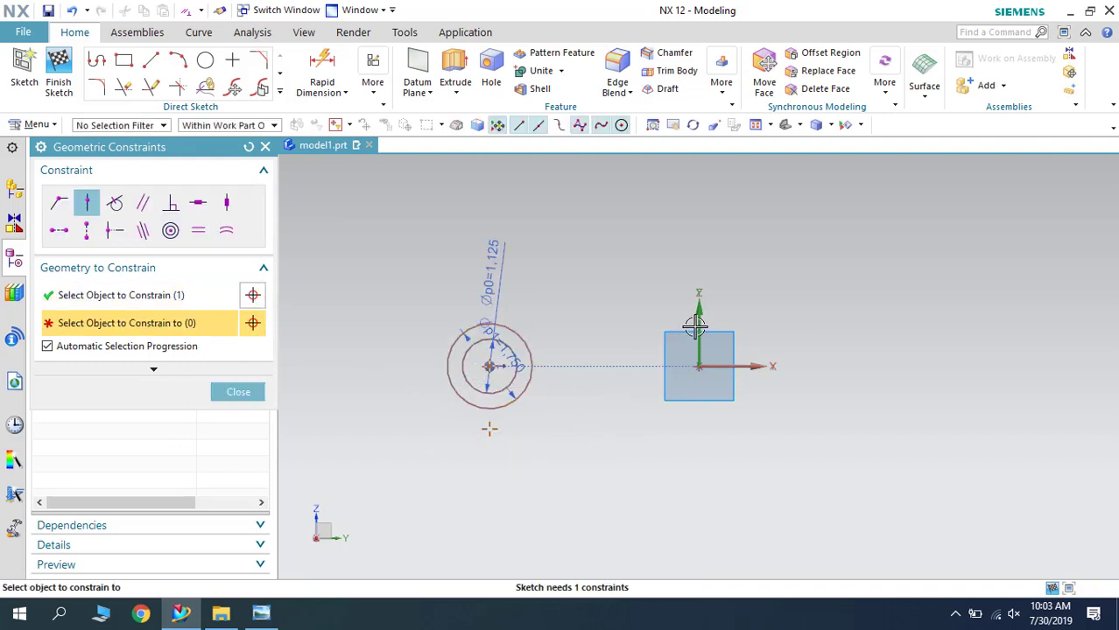
{"action": "left_click", "coordinate": [698, 325]}
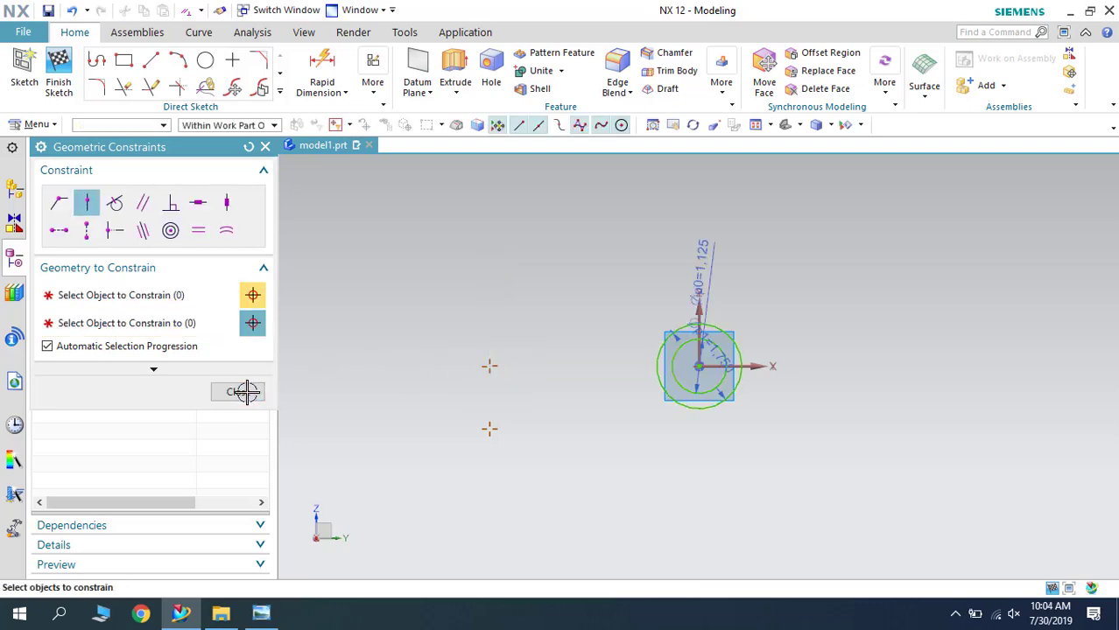
{"action": "left_click", "coordinate": [245, 392]}
Consult the reference drawing and sketch a circle of diameter 0.75 above and left of the origin circles.
{"action": "left_click", "coordinate": [261, 613]}
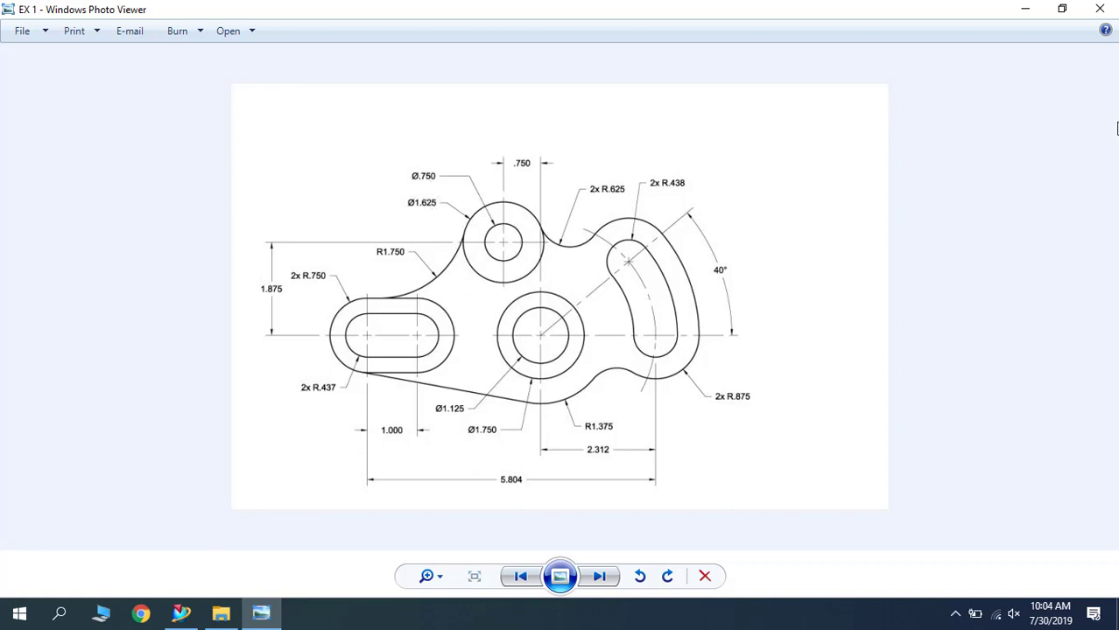
{"action": "left_click", "coordinate": [1025, 9]}
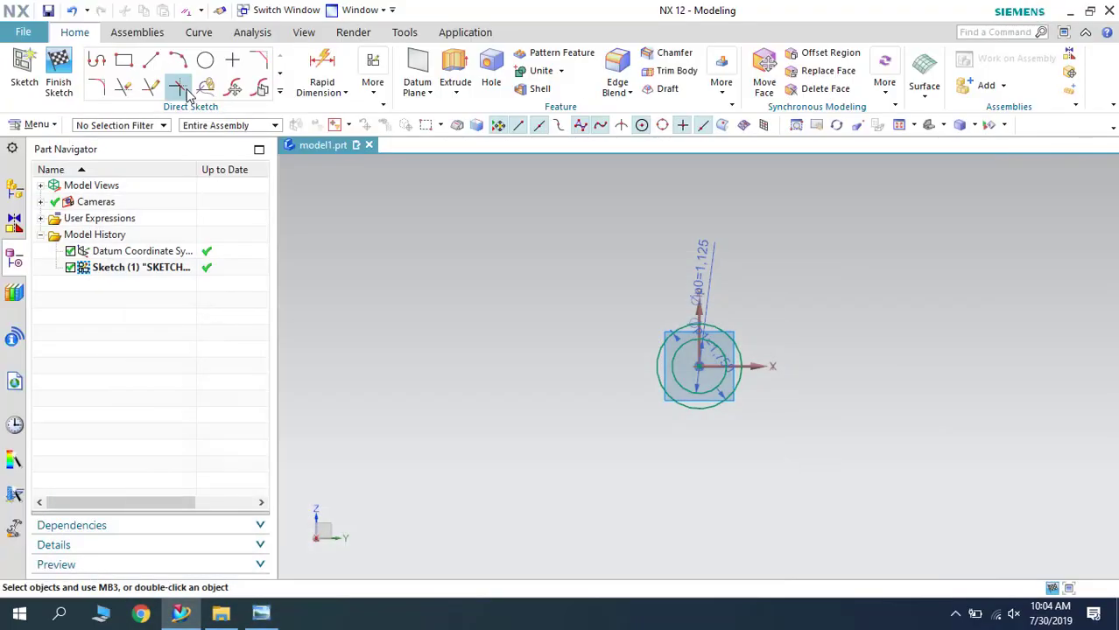
{"action": "left_click", "coordinate": [205, 61]}
{"action": "left_click", "coordinate": [587, 243]}
{"action": "type", "text": "0.75"}
{"action": "key", "text": "Return"}
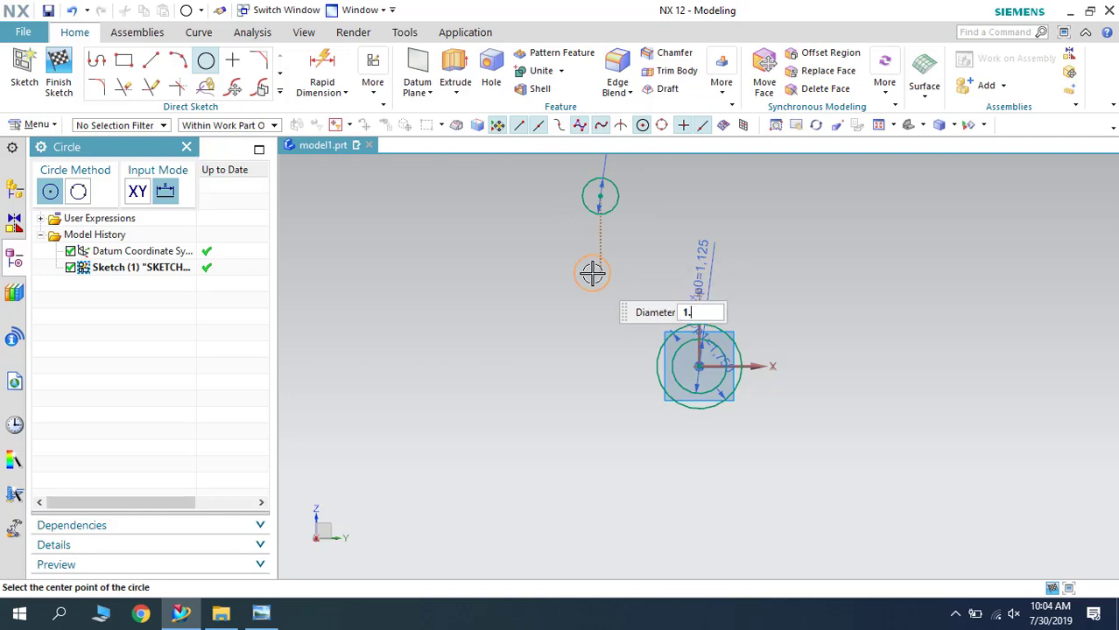
Consult the reference drawing and sketch a circle of diameter 1.625 below the 0.75 circle, left of the origin circles.
{"action": "left_click", "coordinate": [261, 614]}
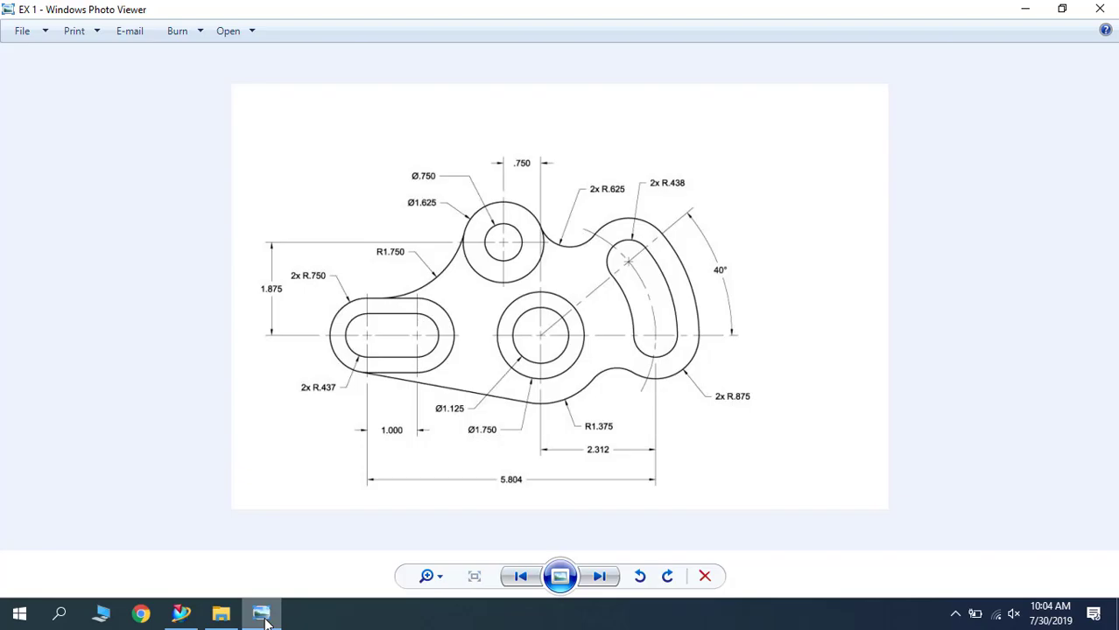
{"action": "left_click", "coordinate": [262, 615]}
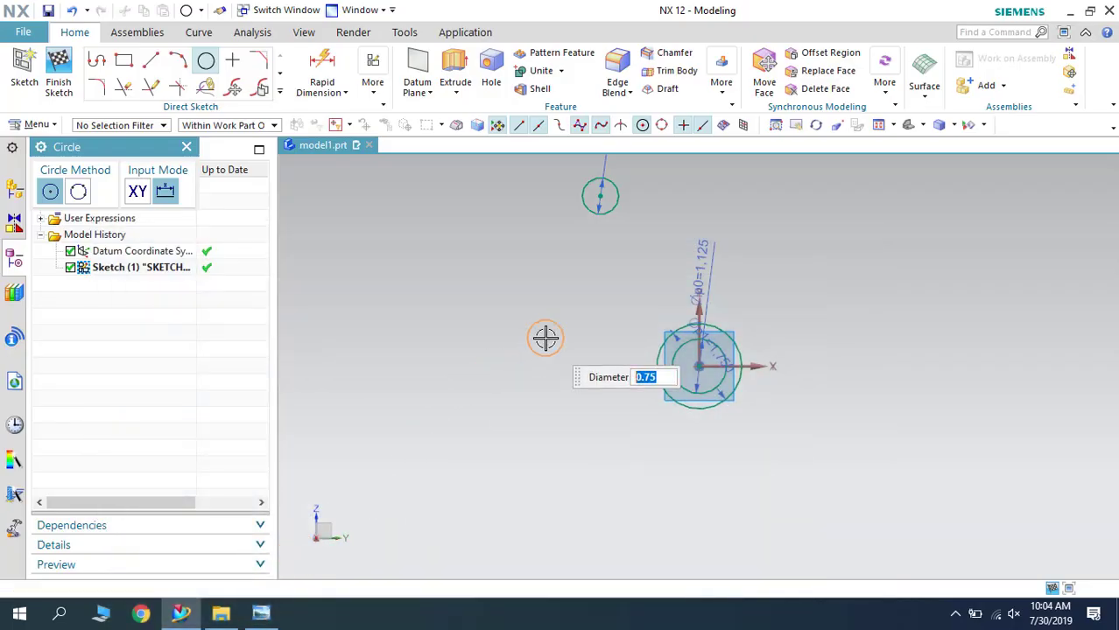
{"action": "type", "text": "5"}
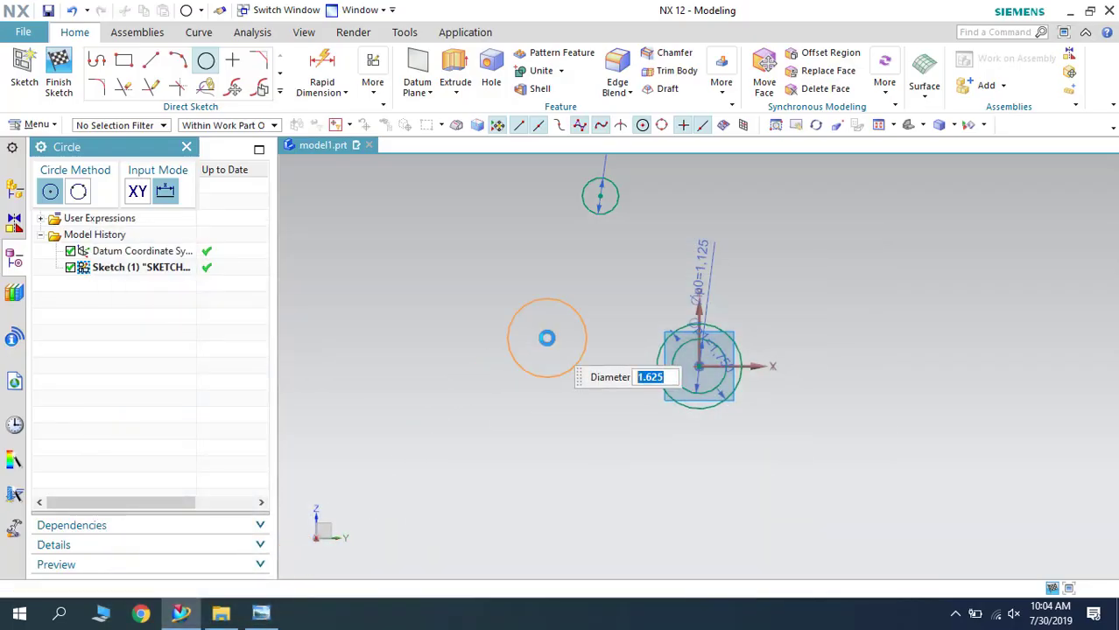
{"action": "left_click", "coordinate": [550, 302]}
{"action": "key", "text": "Escape"}
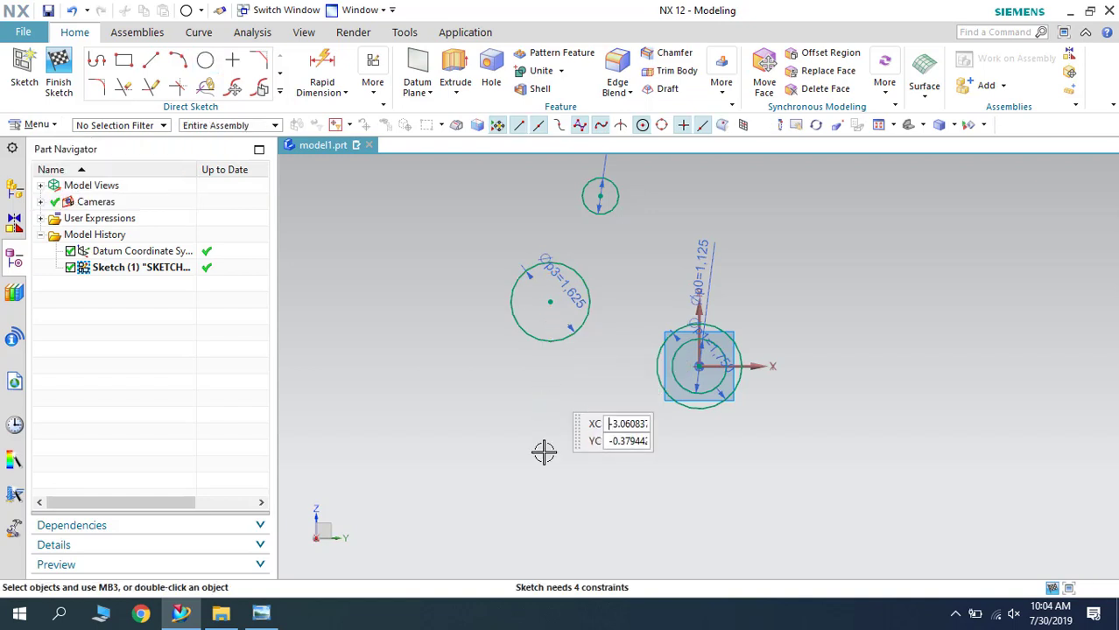
Make the 1.625 and 0.75 circles concentric and move the pair up and closer to the vertical axis, clear of the origin circles.
{"action": "key", "text": "c"}
{"action": "left_click", "coordinate": [170, 231]}
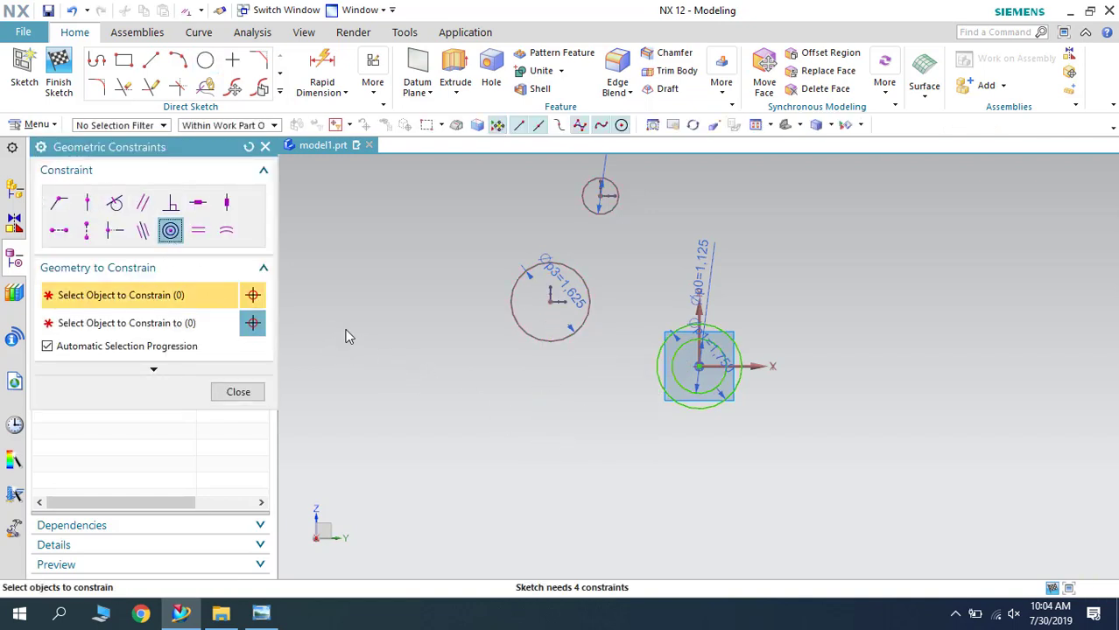
{"action": "left_click", "coordinate": [573, 324]}
{"action": "left_click", "coordinate": [599, 194]}
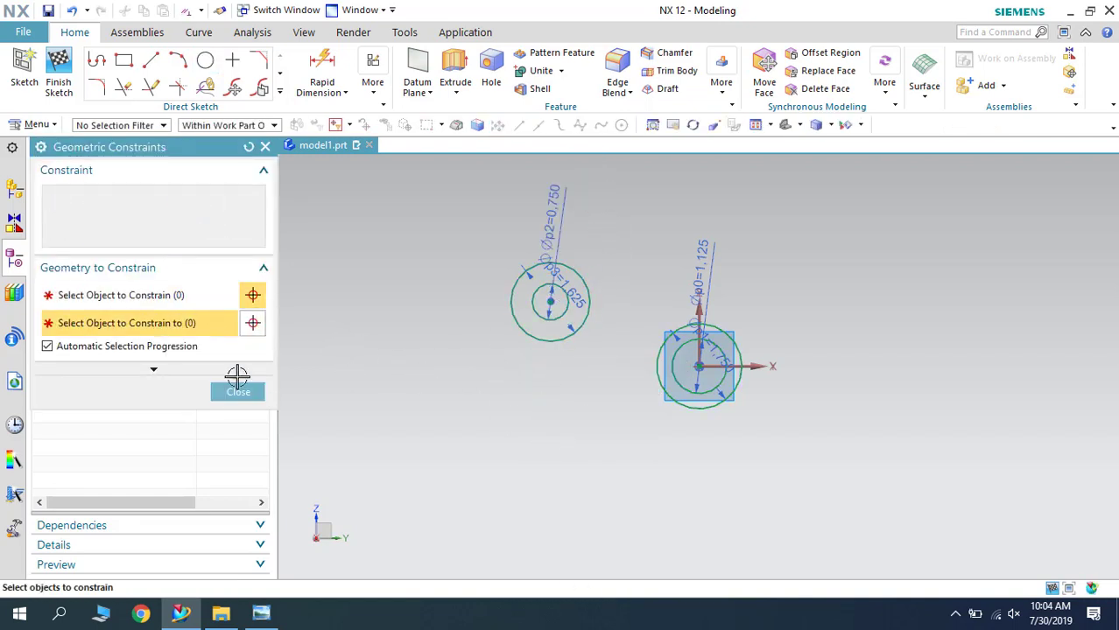
{"action": "left_click", "coordinate": [232, 396]}
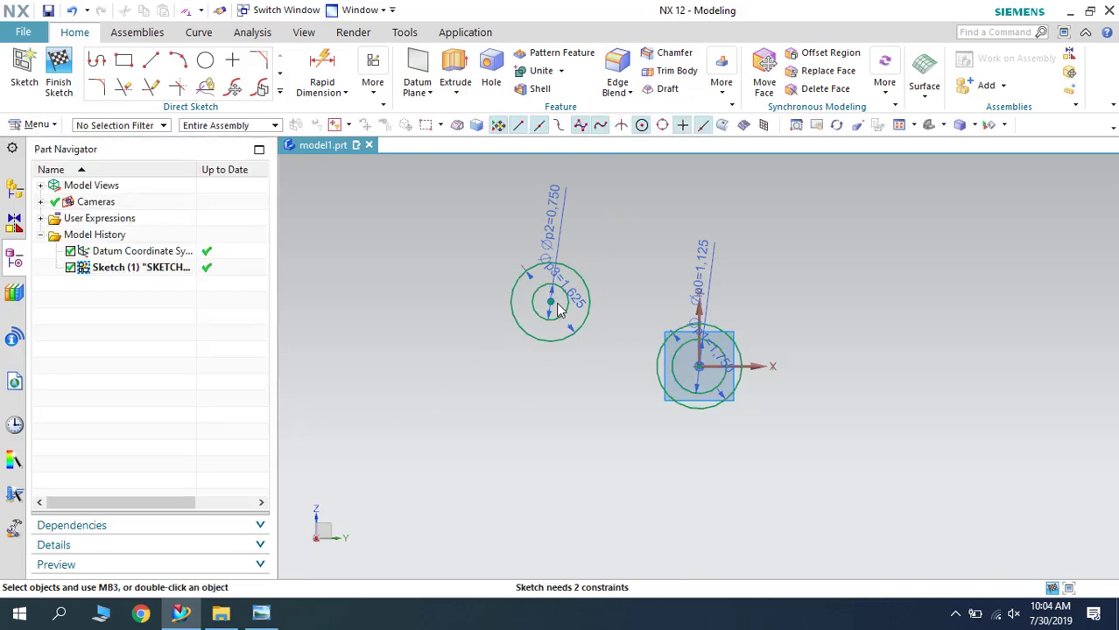
{"action": "left_click_drag", "start_coordinate": [549, 302], "coordinate": [641, 206]}
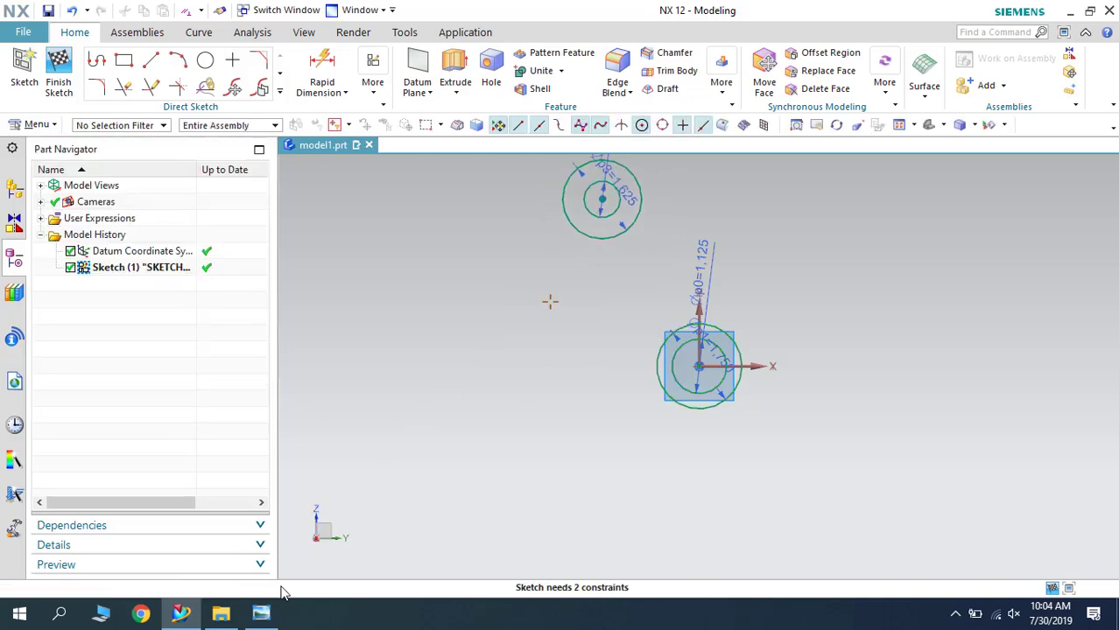
Consult the reference drawing and set the horizontal distance between the upper circle pair's centre and the origin circles' centre to 0.75.
{"action": "left_click", "coordinate": [260, 613]}
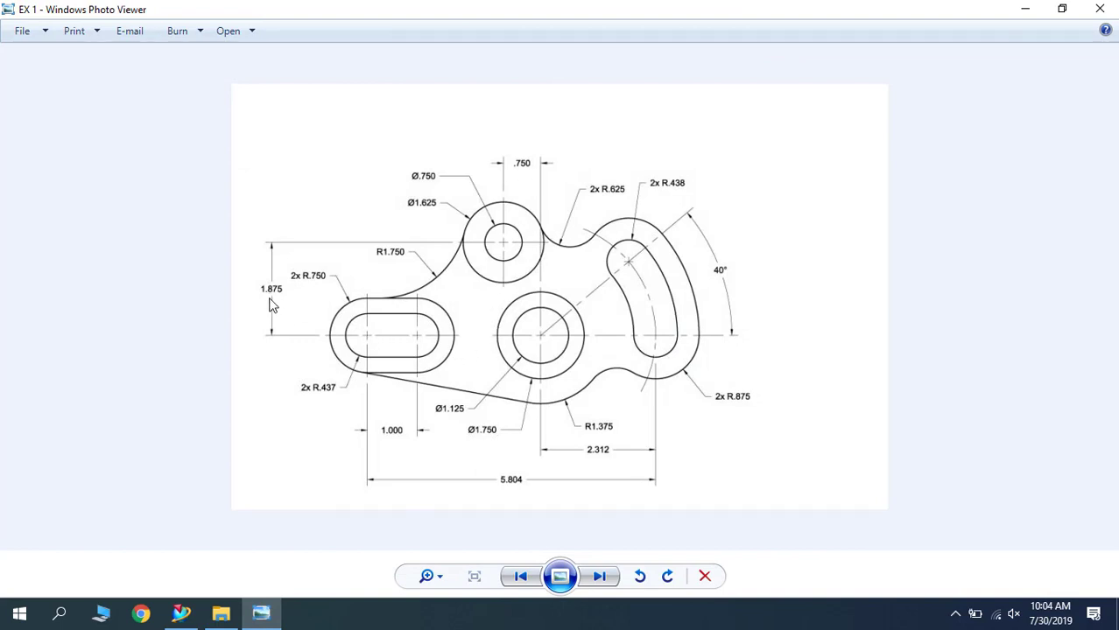
{"action": "left_click", "coordinate": [1022, 17]}
{"action": "left_click", "coordinate": [345, 93]}
{"action": "left_click", "coordinate": [334, 134]}
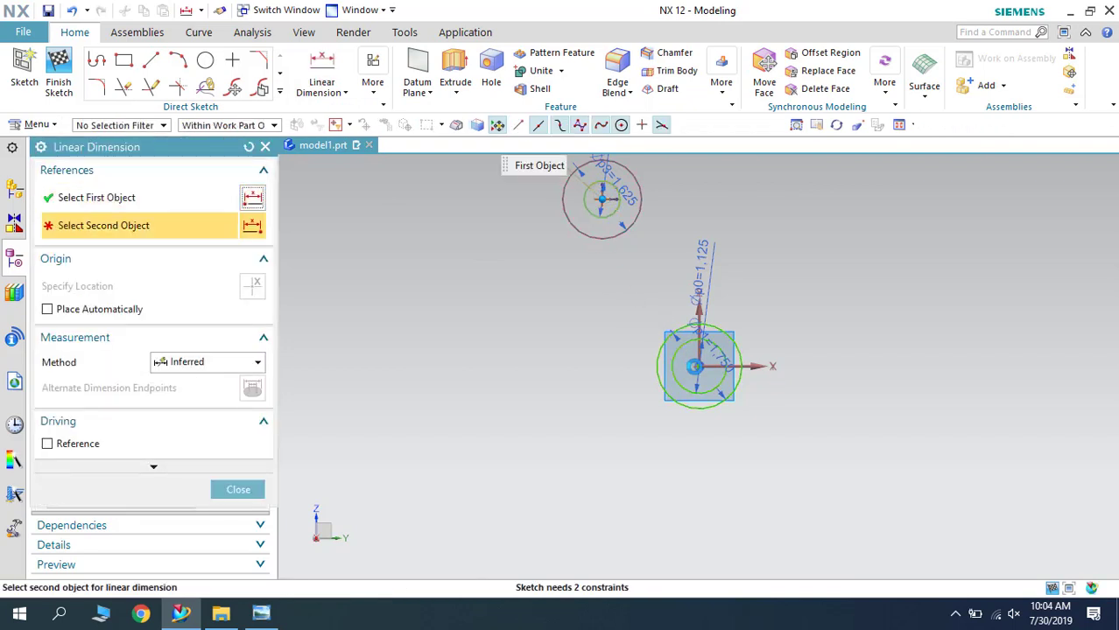
{"action": "left_click", "coordinate": [674, 385]}
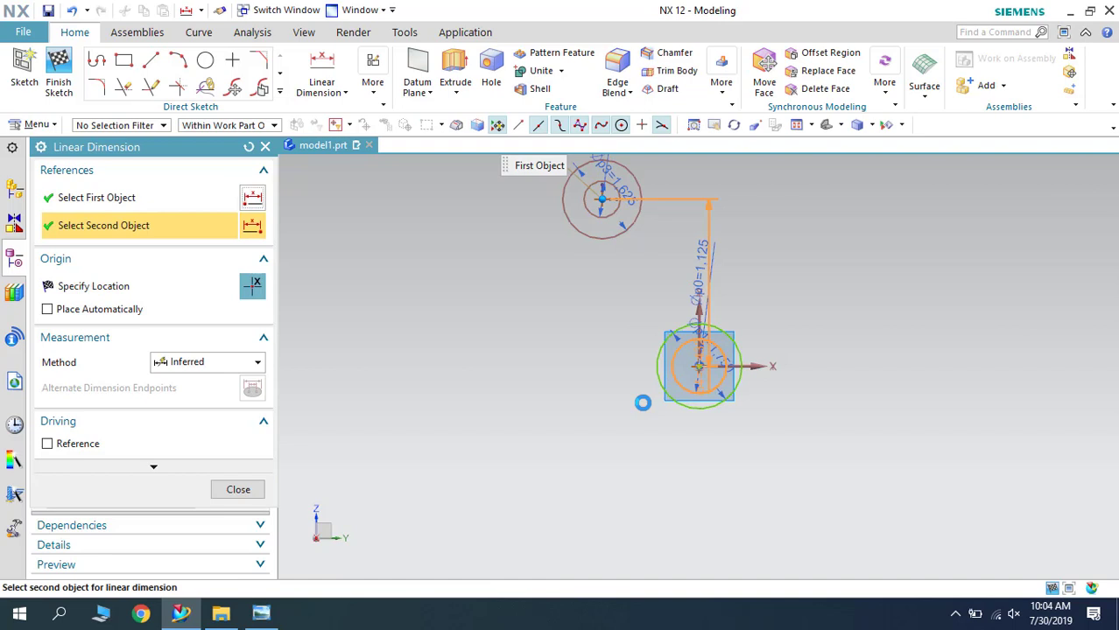
{"action": "left_click", "coordinate": [664, 166]}
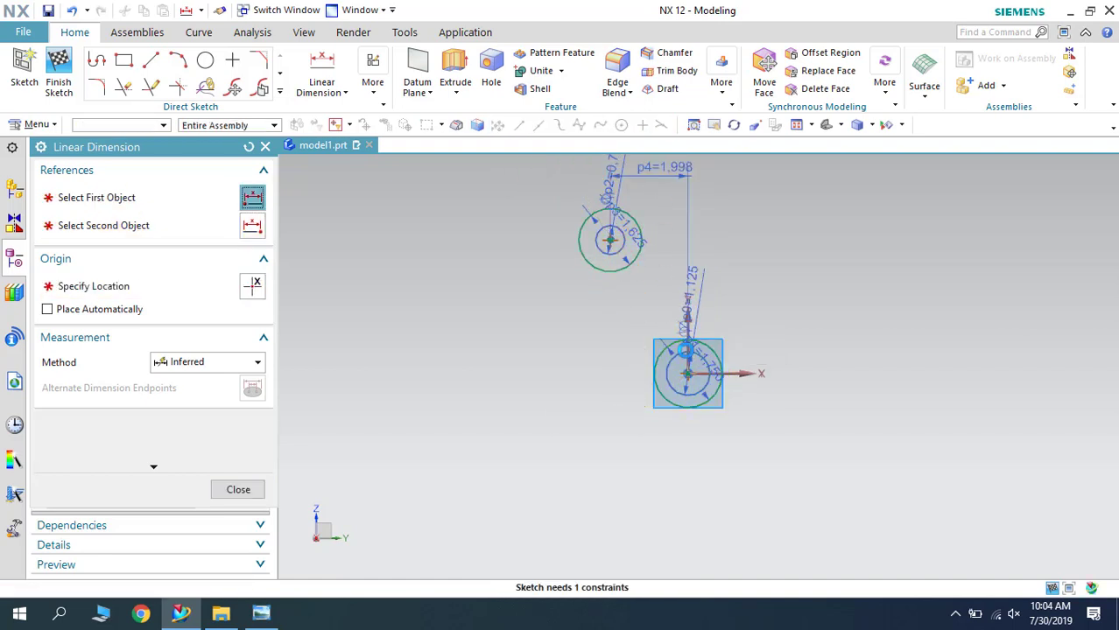
{"action": "type", "text": "0.75"}
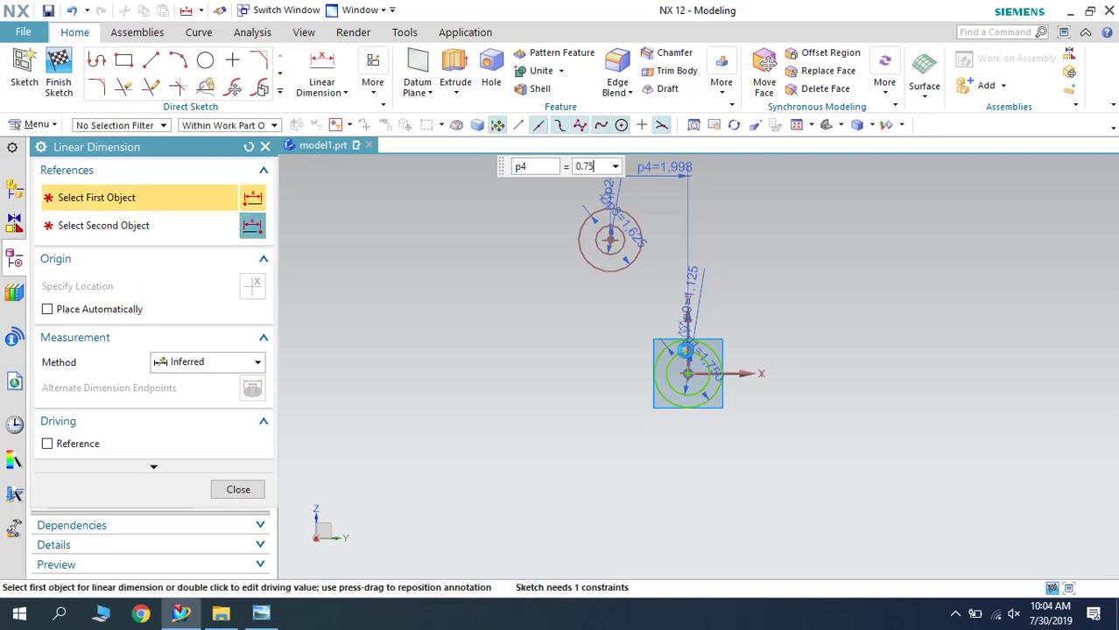
{"action": "key", "text": "Return"}
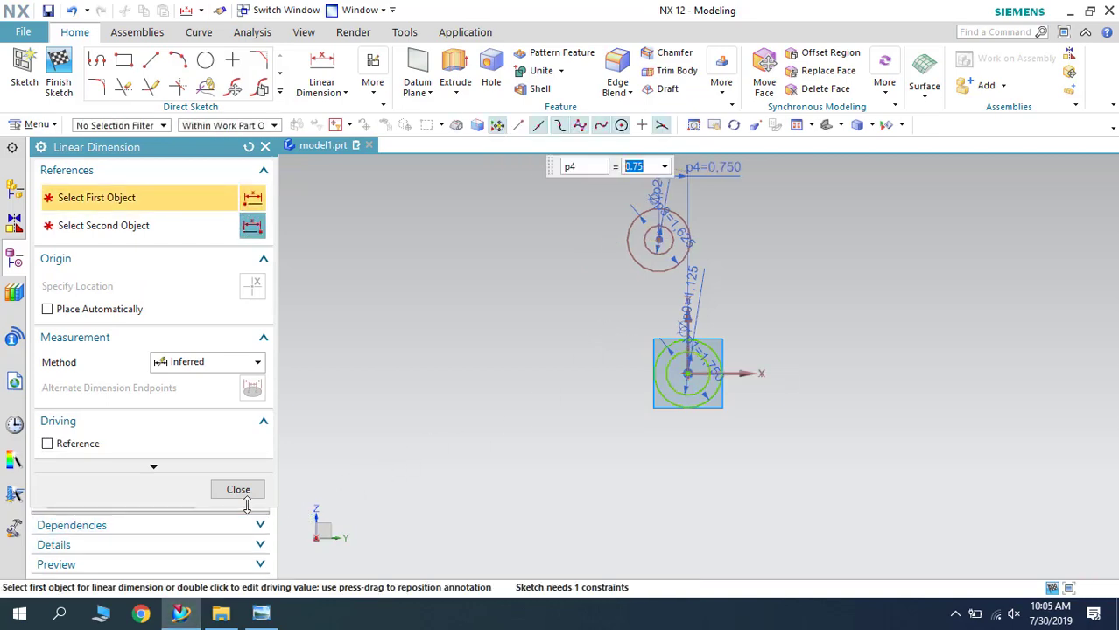
{"action": "left_click", "coordinate": [238, 491]}
Check the reference drawing and set the vertical distance between the origin circles' centre and the upper circle pair's centre to 1.875.
{"action": "left_click", "coordinate": [261, 613]}
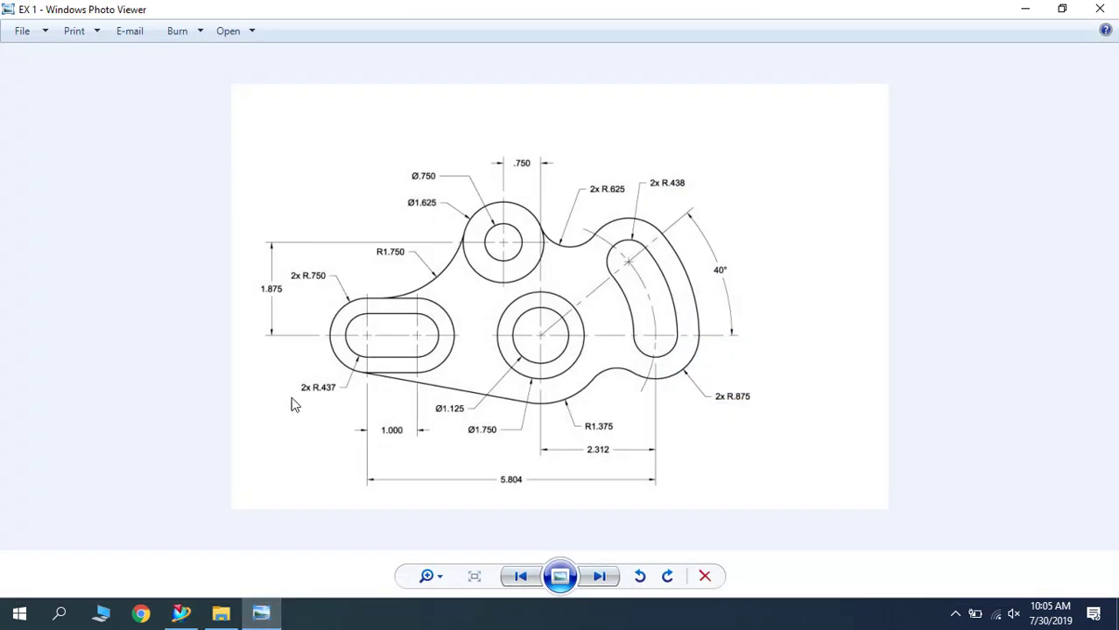
{"action": "left_click", "coordinate": [1025, 9]}
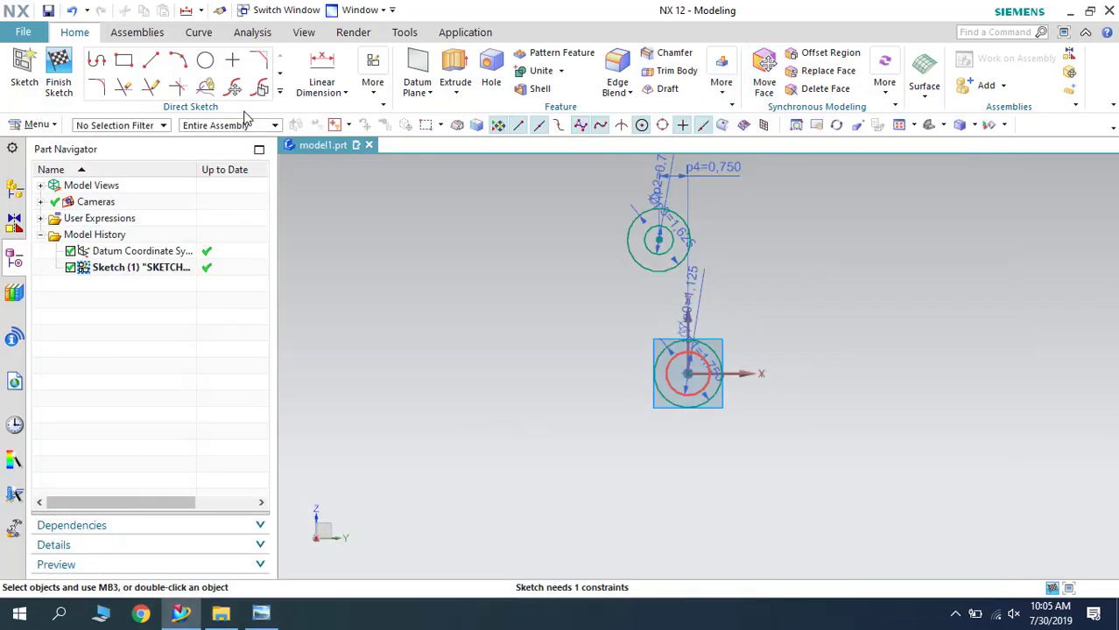
{"action": "key", "text": "F4"}
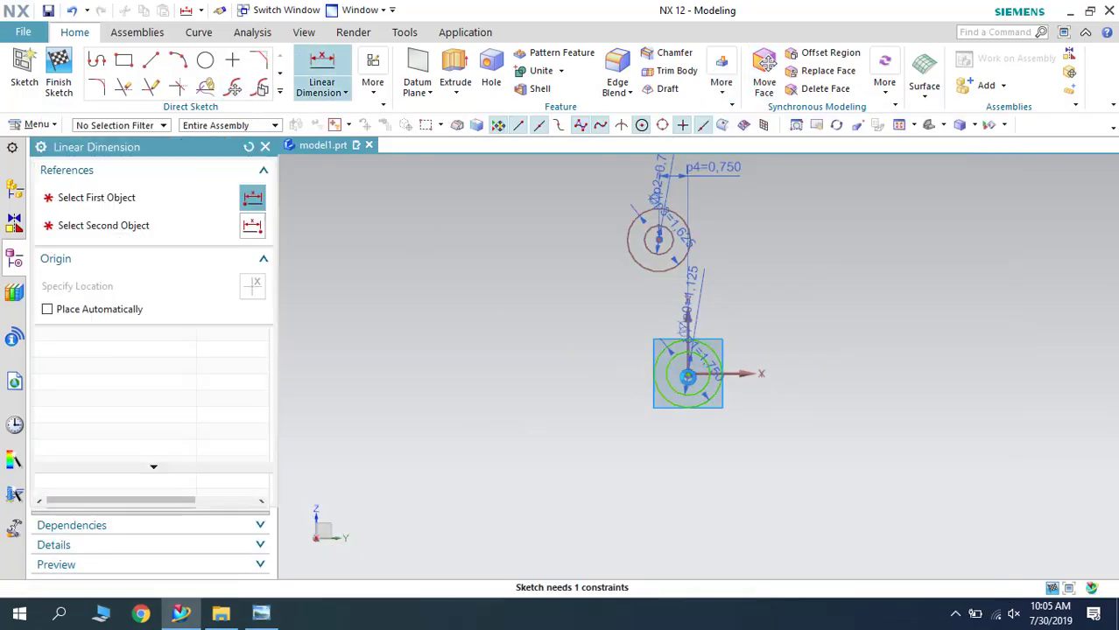
{"action": "left_click", "coordinate": [687, 374]}
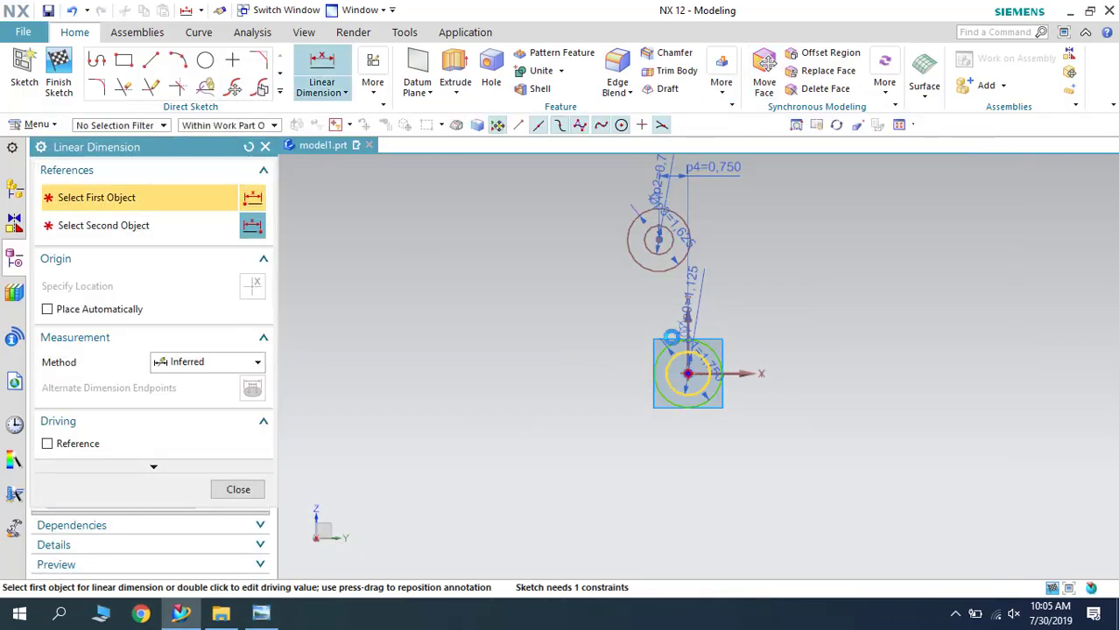
{"action": "left_click", "coordinate": [658, 236]}
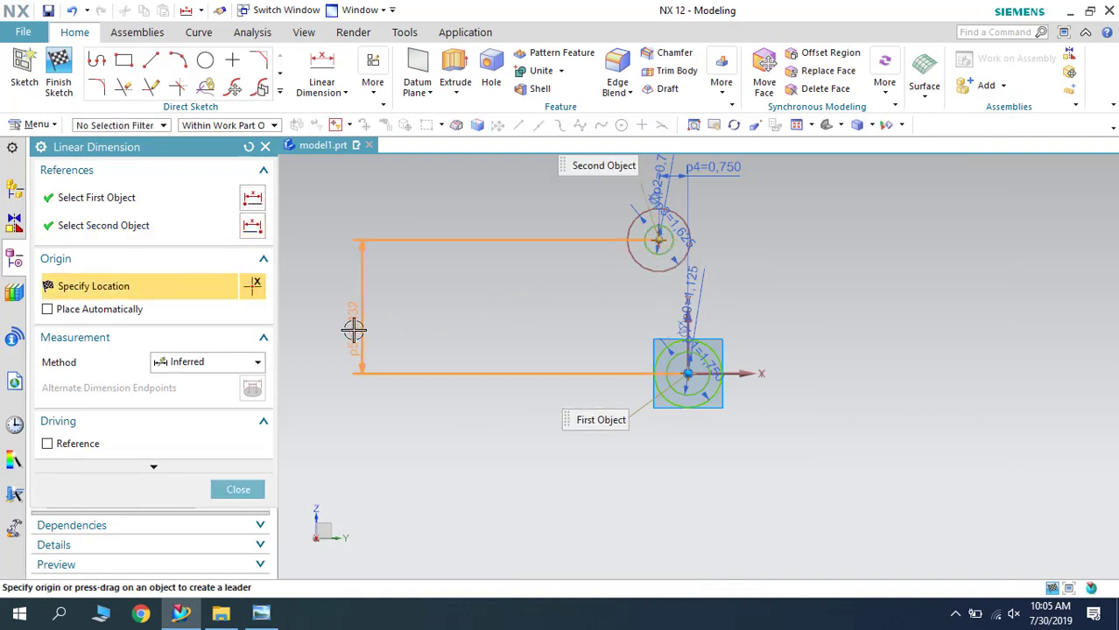
{"action": "left_click", "coordinate": [353, 328]}
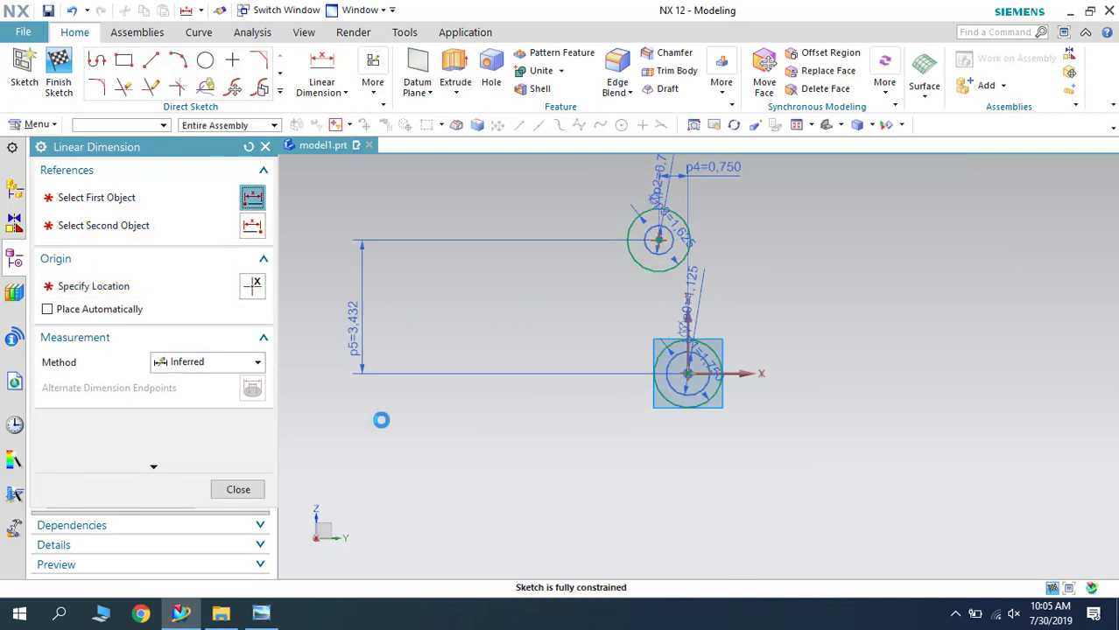
{"action": "type", "text": "1.875"}
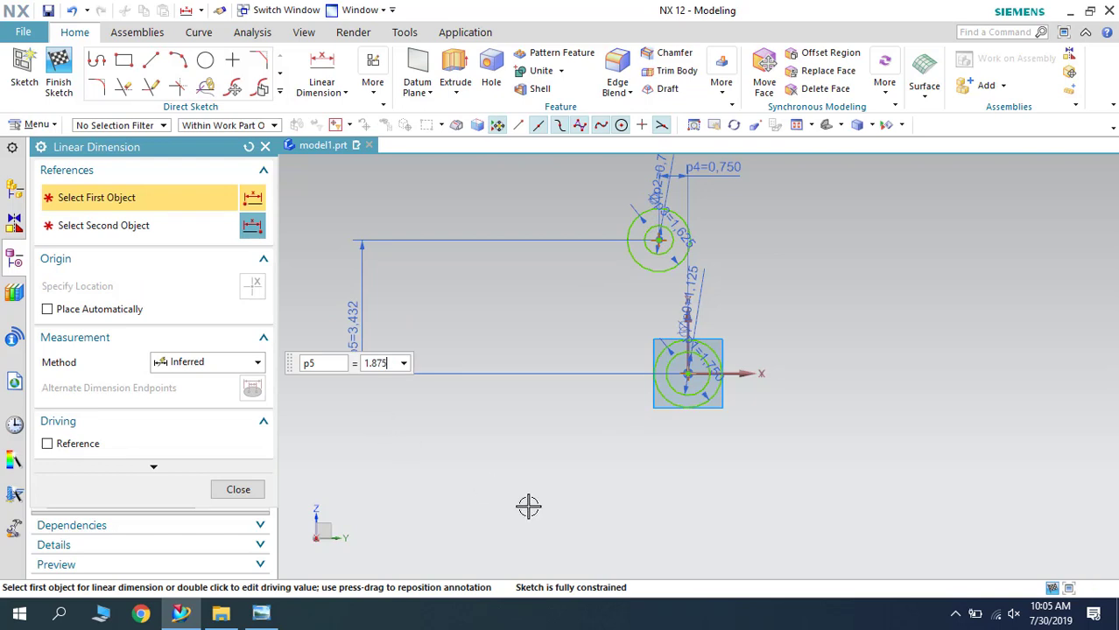
{"action": "key", "text": "Return"}
{"action": "left_click", "coordinate": [224, 496]}
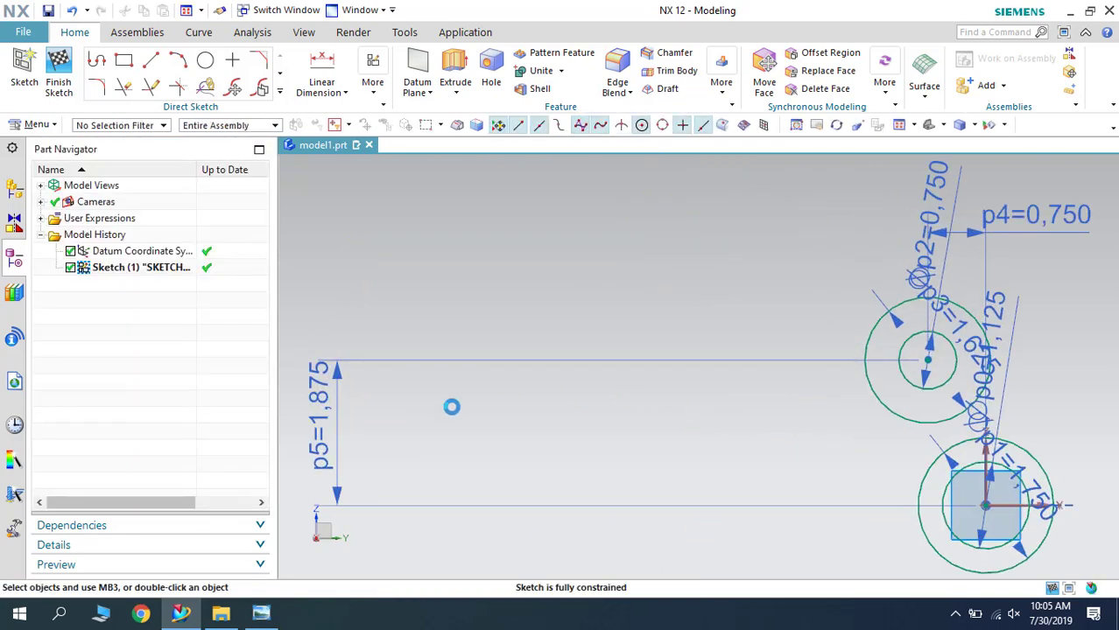
Reposition the 1.875 height dimension closer to the circles and angle the 1.125 and 0.75 diameter dimensions away from neighbouring lines.
{"action": "left_click_drag", "start_coordinate": [332, 404], "coordinate": [749, 419]}
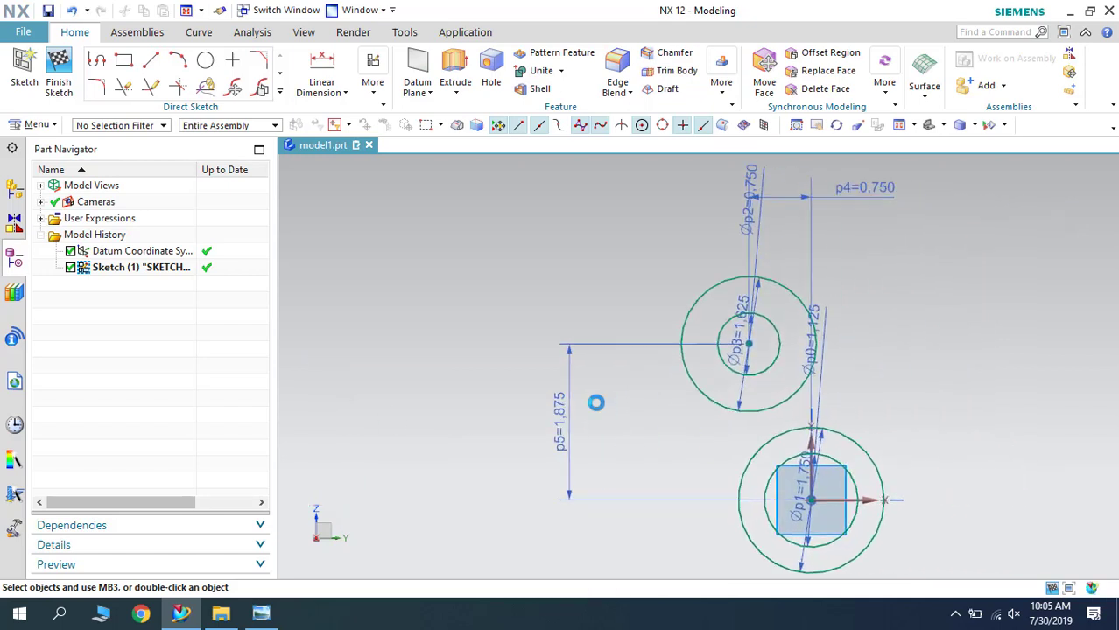
{"action": "left_click_drag", "start_coordinate": [782, 315], "coordinate": [818, 419]}
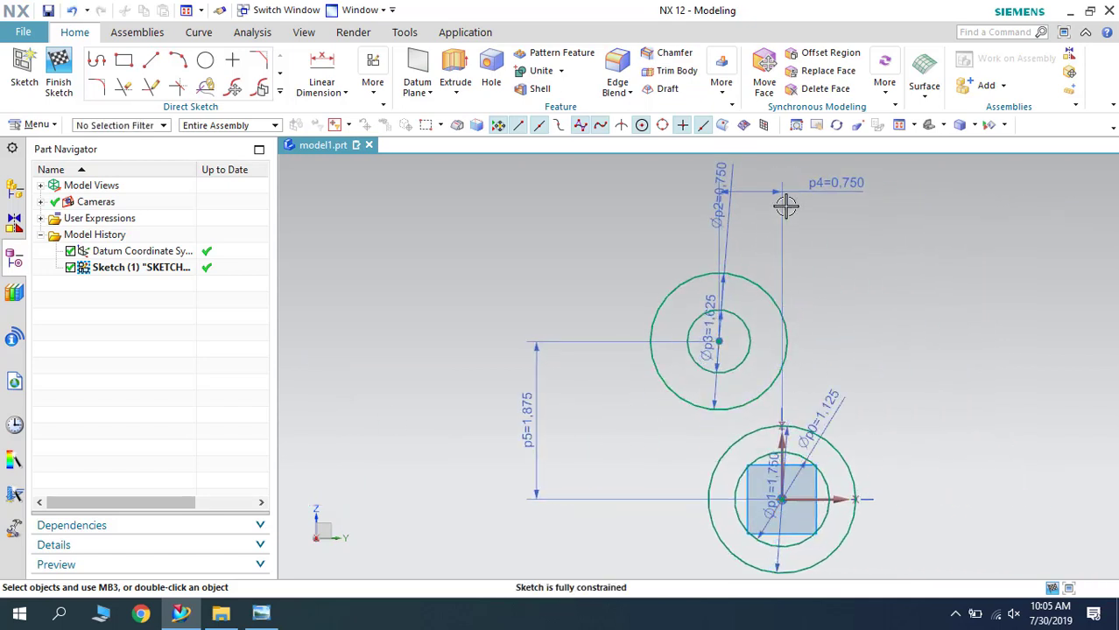
{"action": "left_click_drag", "start_coordinate": [723, 289], "coordinate": [742, 318]}
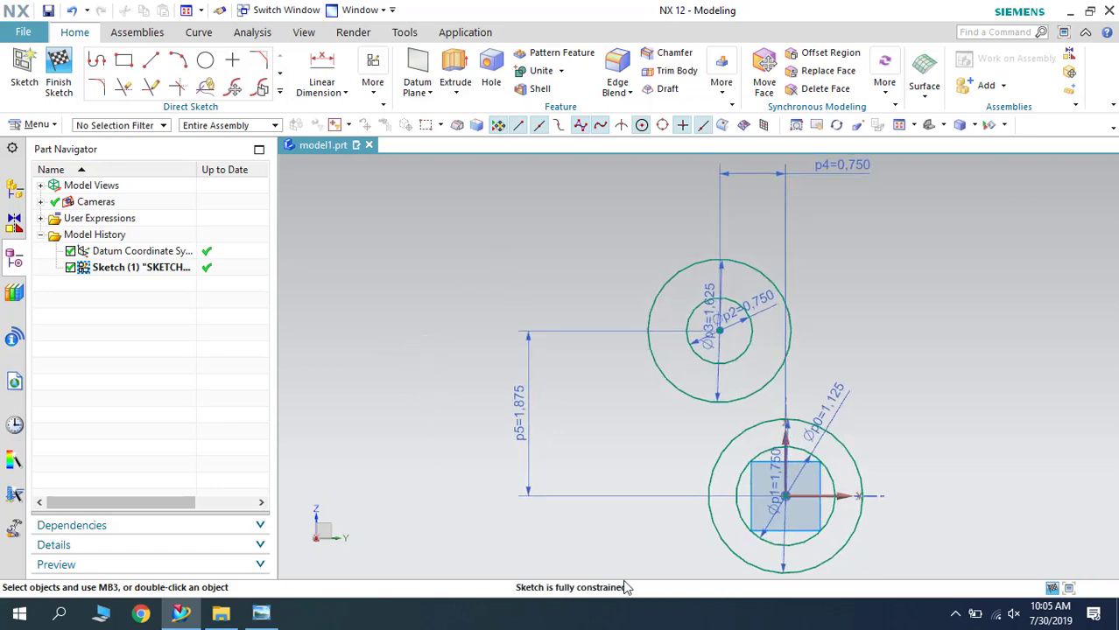
Consult the reference drawing and sketch a centre-based arc of radius 0.75, opening toward the origin circles, left of them near the horizontal axis.
{"action": "left_click", "coordinate": [261, 615]}
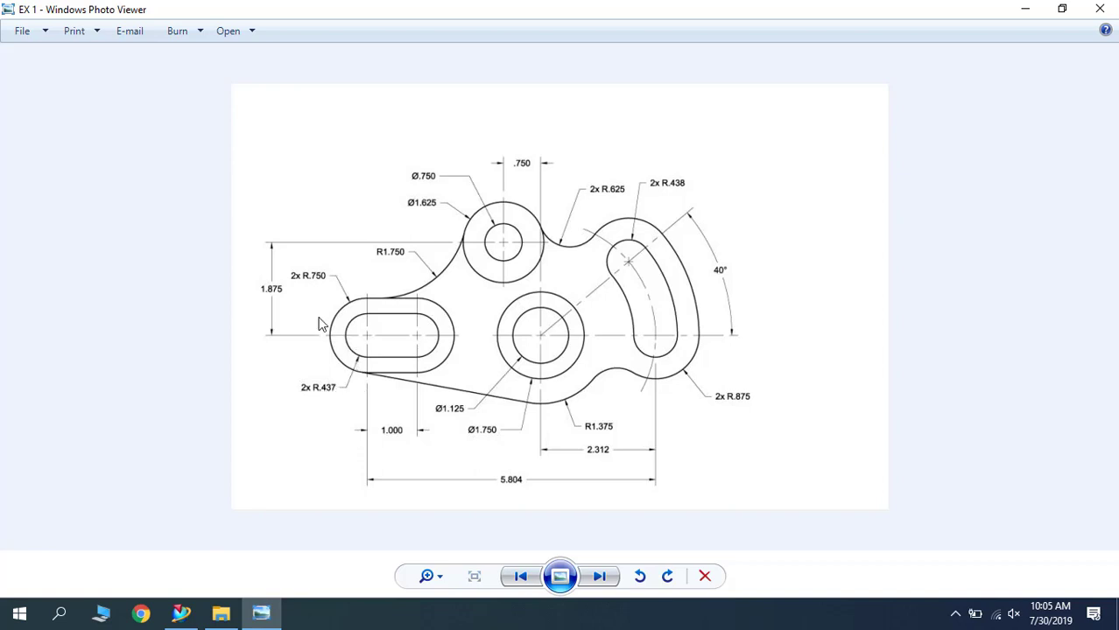
{"action": "left_click", "coordinate": [1020, 10]}
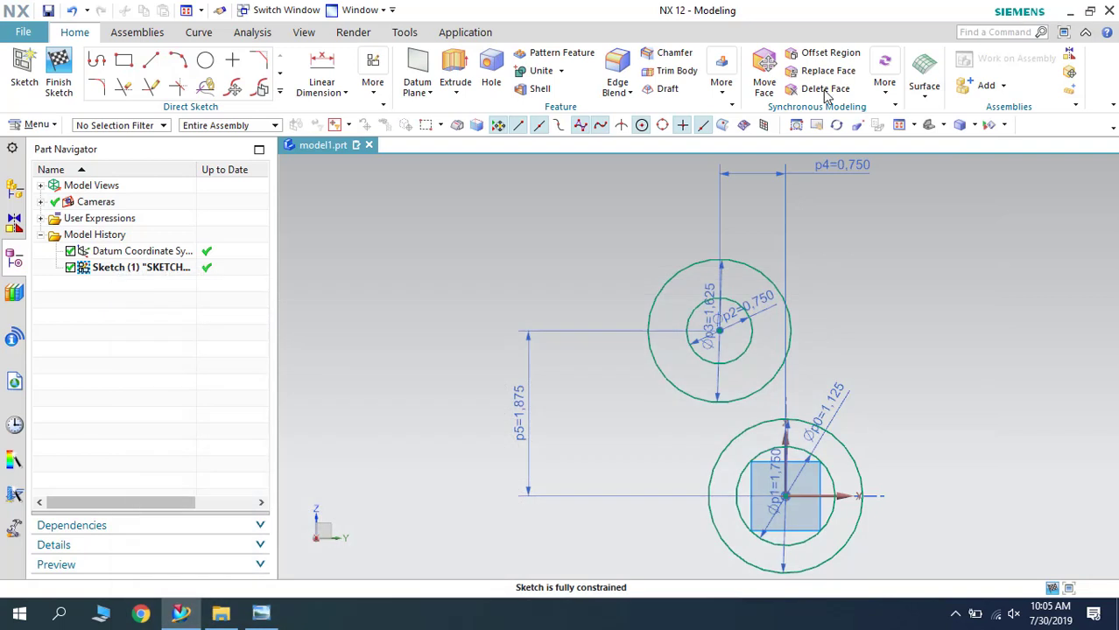
{"action": "left_click", "coordinate": [177, 59]}
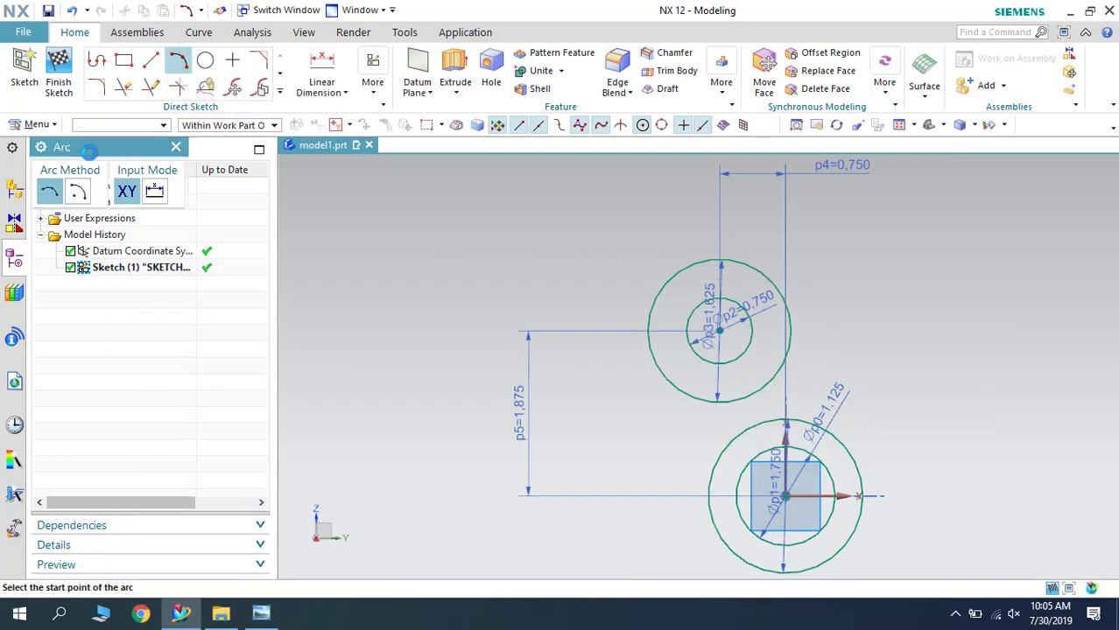
{"action": "left_click", "coordinate": [79, 193]}
{"action": "left_click", "coordinate": [513, 499]}
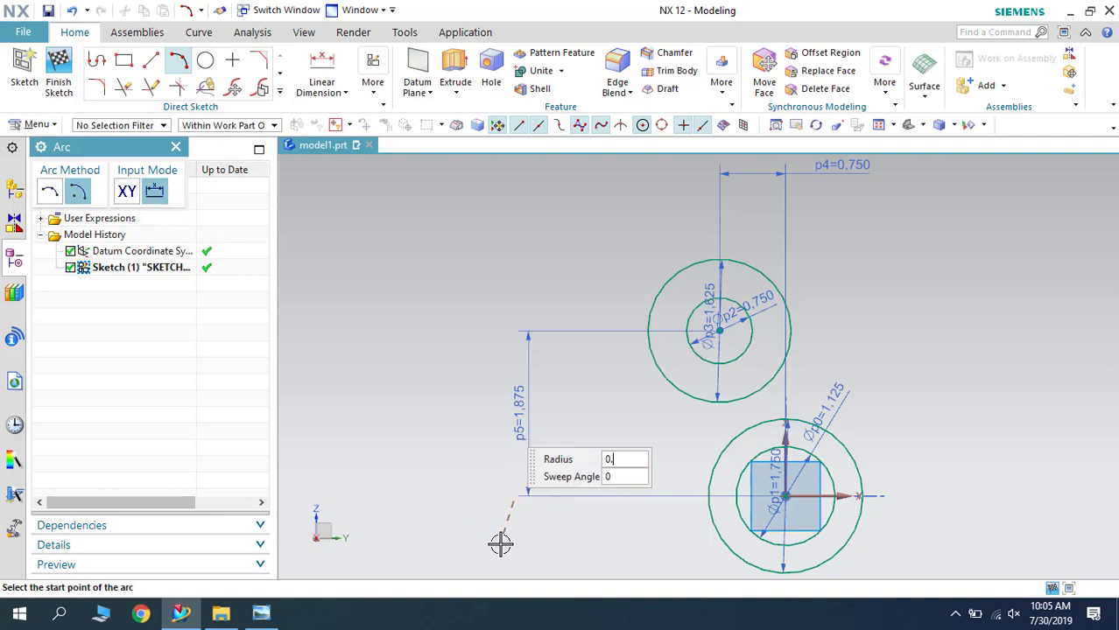
{"action": "left_click", "coordinate": [499, 543]}
{"action": "left_click", "coordinate": [462, 412]}
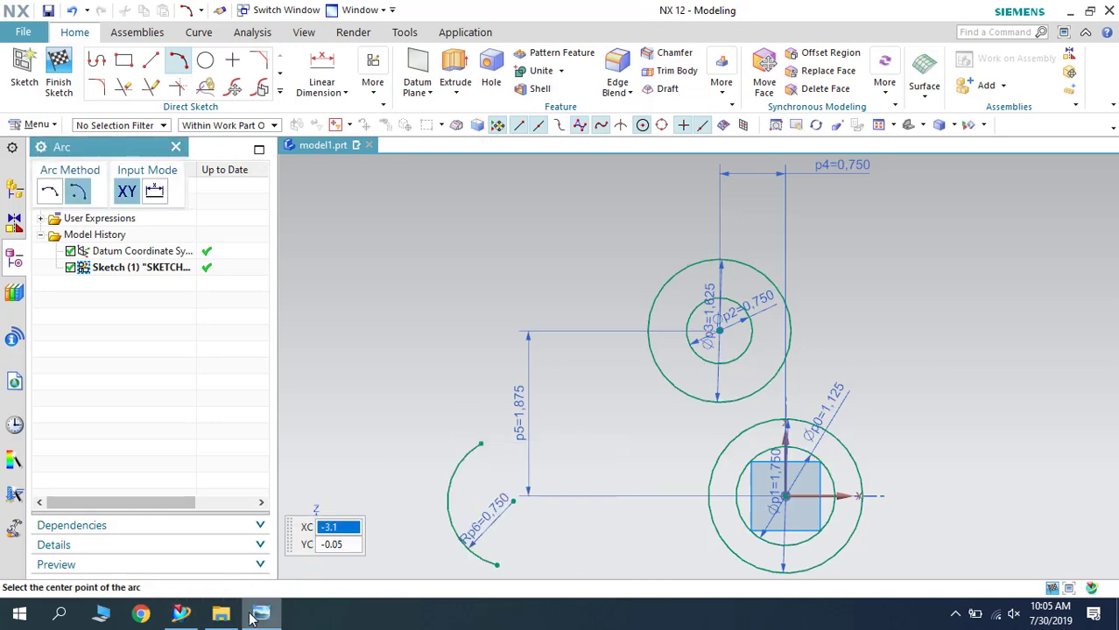
Check the slot radius in the reference drawing and sketch an inner arc of radius 0.437 about the 0.75 arc's centre.
{"action": "left_click", "coordinate": [254, 615]}
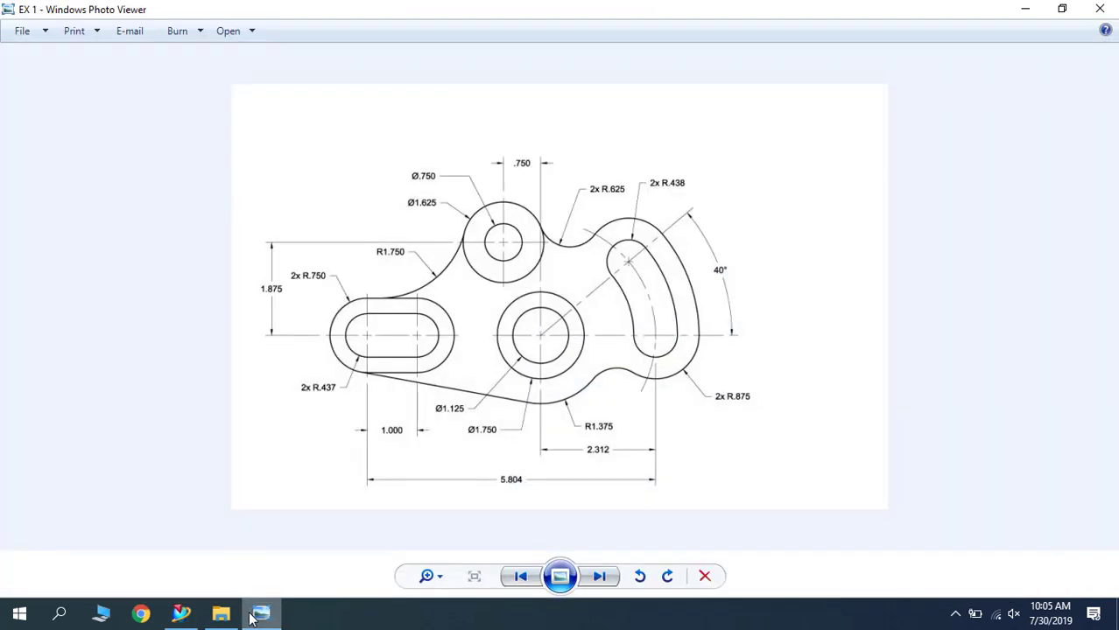
{"action": "left_click", "coordinate": [254, 615]}
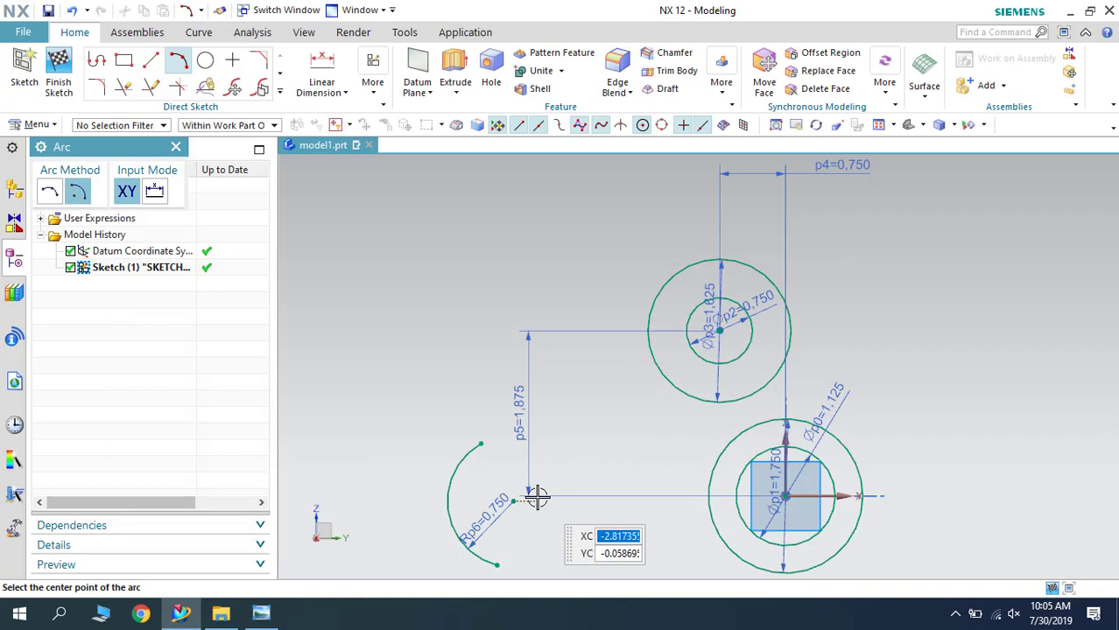
{"action": "left_click", "coordinate": [513, 499]}
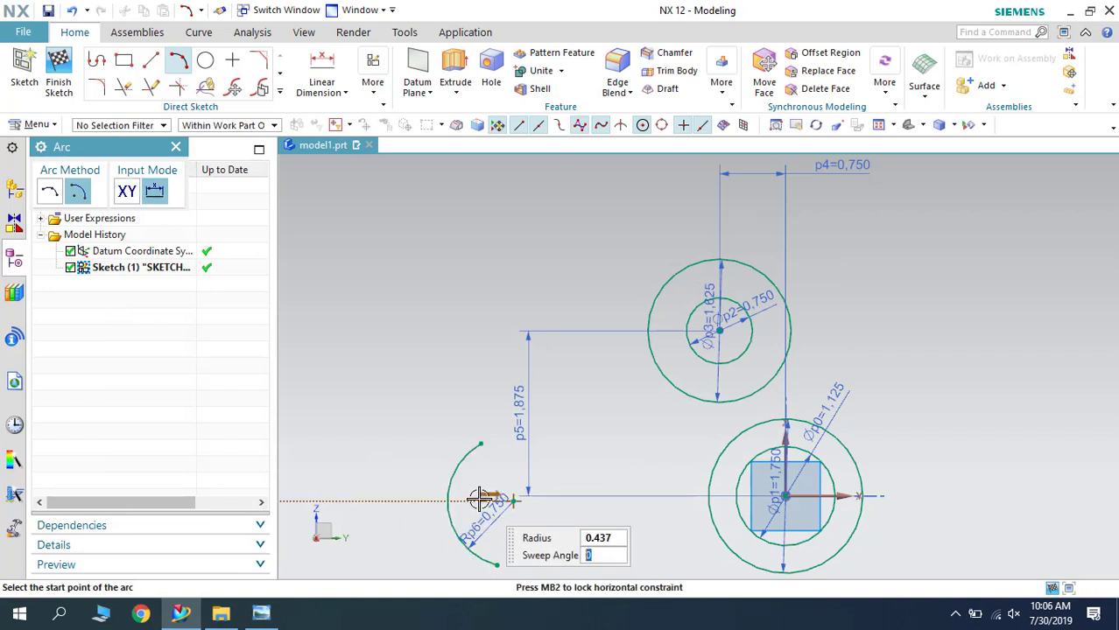
{"action": "left_click", "coordinate": [500, 460]}
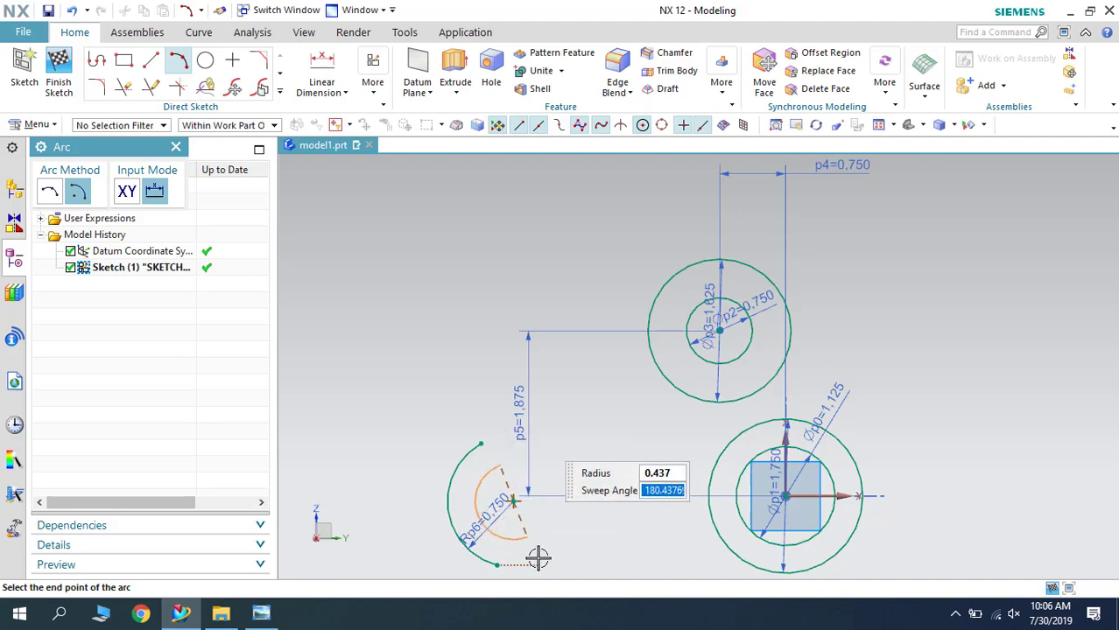
{"action": "left_click", "coordinate": [537, 557]}
{"action": "key", "text": "Escape"}
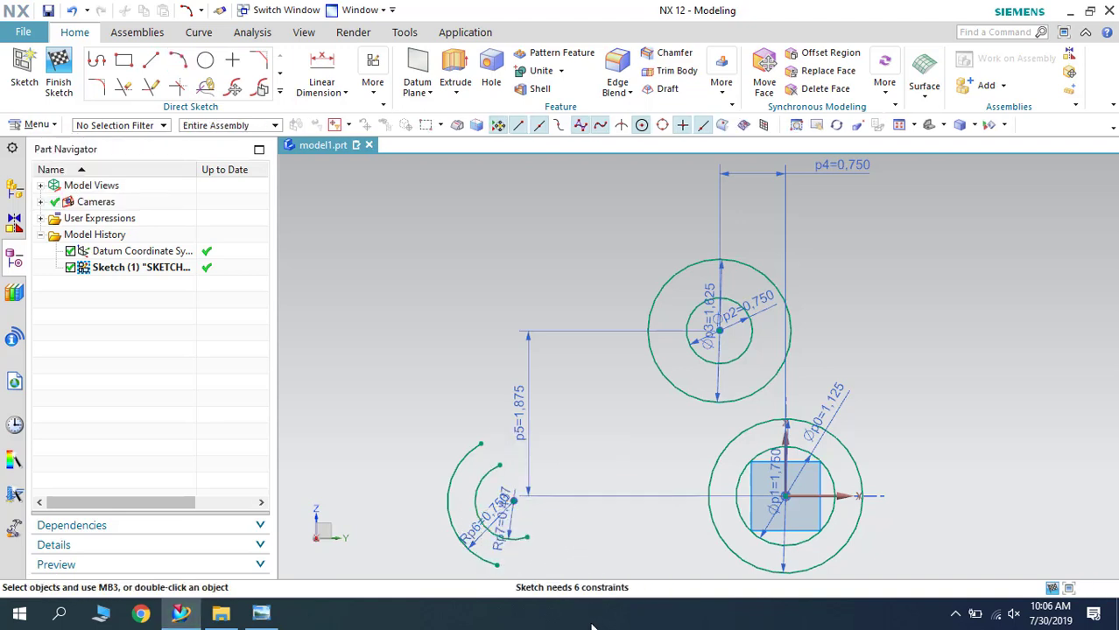
Sketch a vertical line just right of the two slot arcs and convert it to a reference line.
{"action": "left_click", "coordinate": [151, 59]}
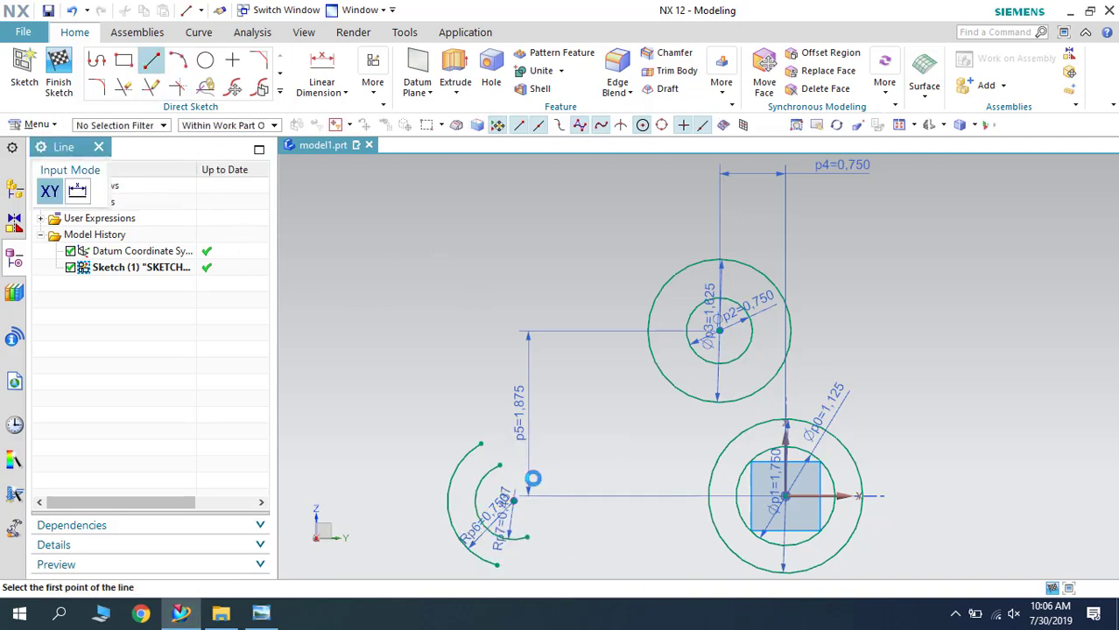
{"action": "left_click", "coordinate": [542, 422]}
{"action": "left_click", "coordinate": [538, 581]}
{"action": "middle_click_drag", "start_coordinate": [405, 387], "coordinate": [444, 270], "text": "shift"}
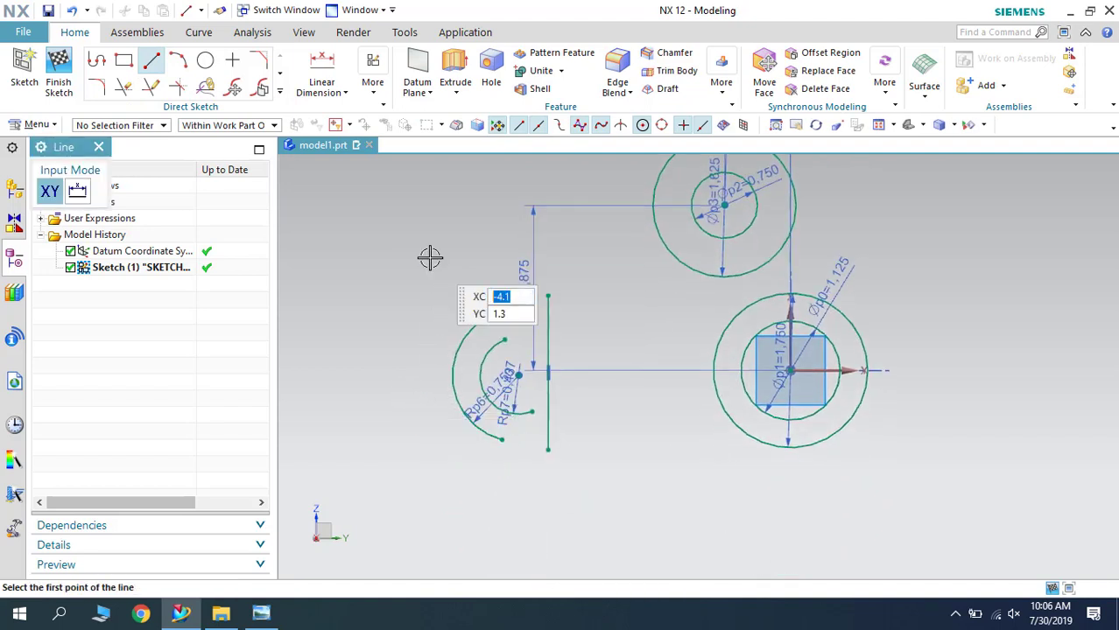
{"action": "key", "text": "Escape"}
{"action": "left_click", "coordinate": [548, 324]}
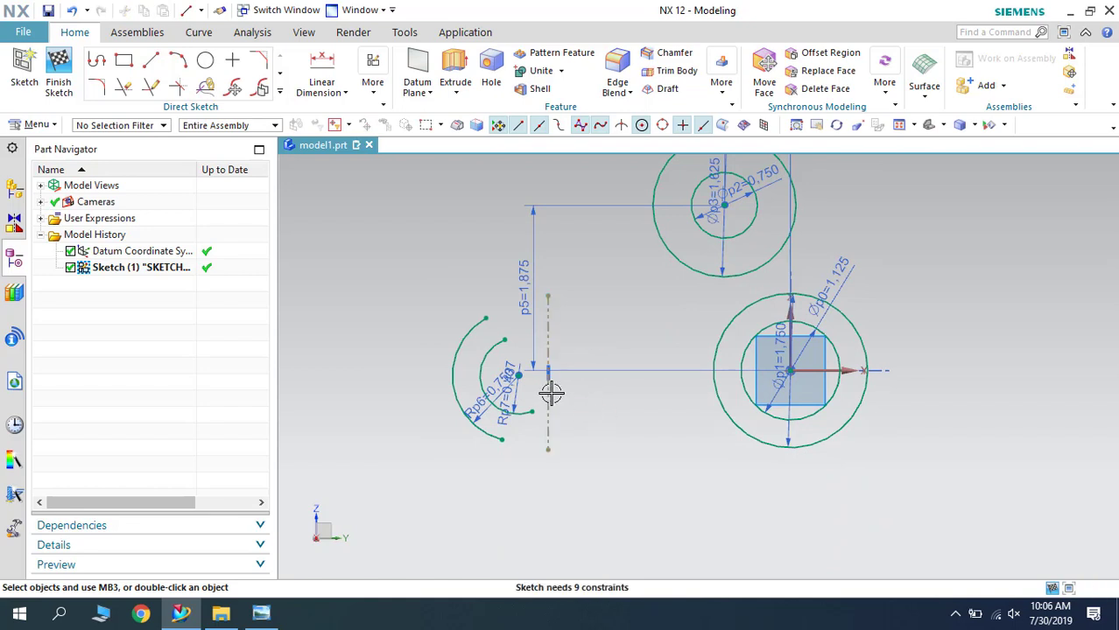
Dimension the horizontal distance between the slot arcs' centre and the vertical reference line, and set it to 0.5 in.
{"action": "left_click", "coordinate": [322, 68]}
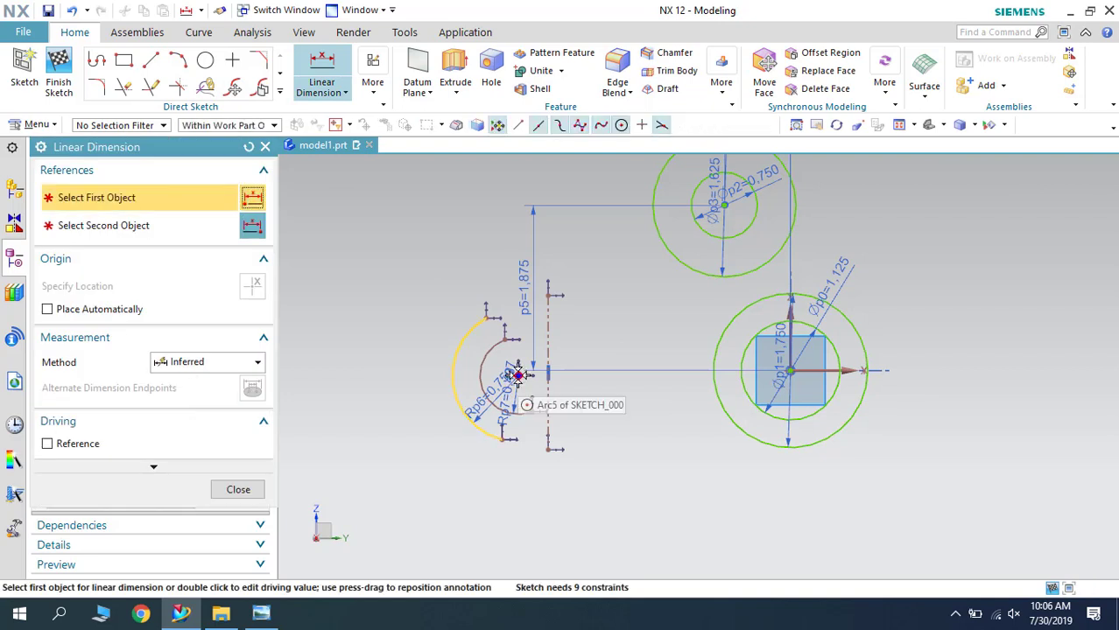
{"action": "left_click", "coordinate": [546, 409]}
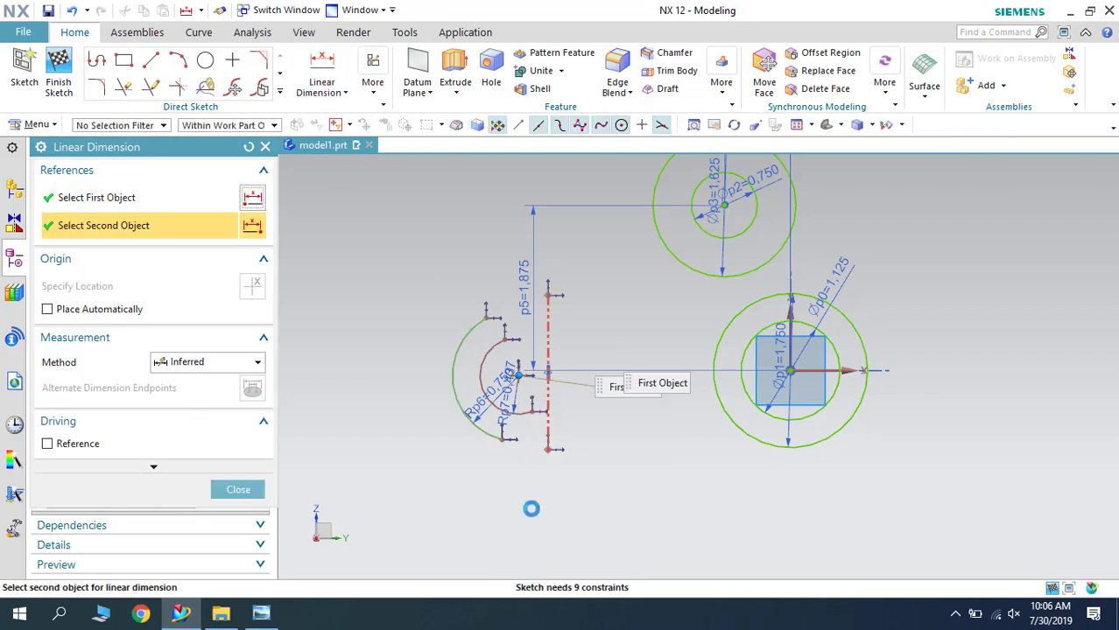
{"action": "left_click", "coordinate": [459, 390]}
{"action": "left_click", "coordinate": [531, 520]}
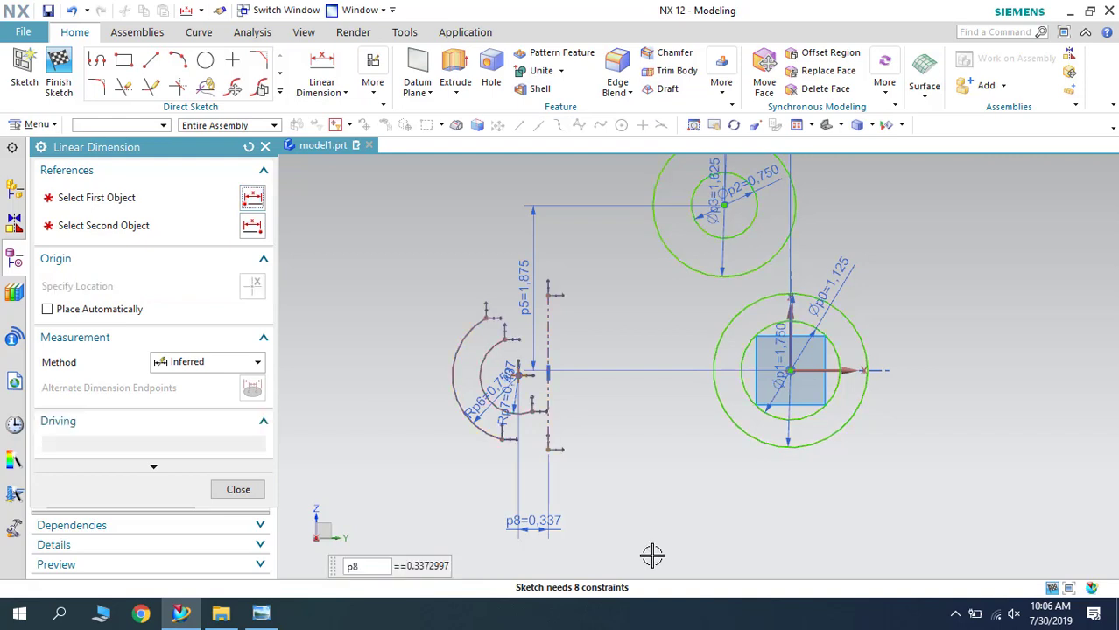
{"action": "type", "text": "0.5"}
{"action": "key", "text": "Return"}
{"action": "key", "text": "Escape"}
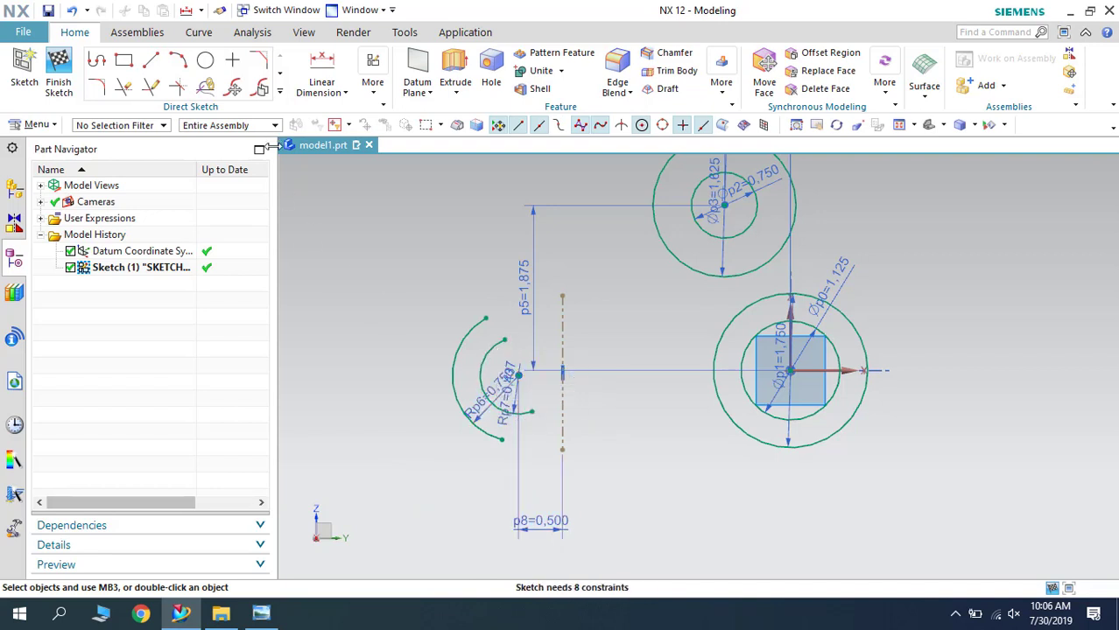
Mirror the two slot arcs about the vertical reference line with Mirror Curve.
{"action": "left_click", "coordinate": [280, 94]}
{"action": "left_click", "coordinate": [97, 221]}
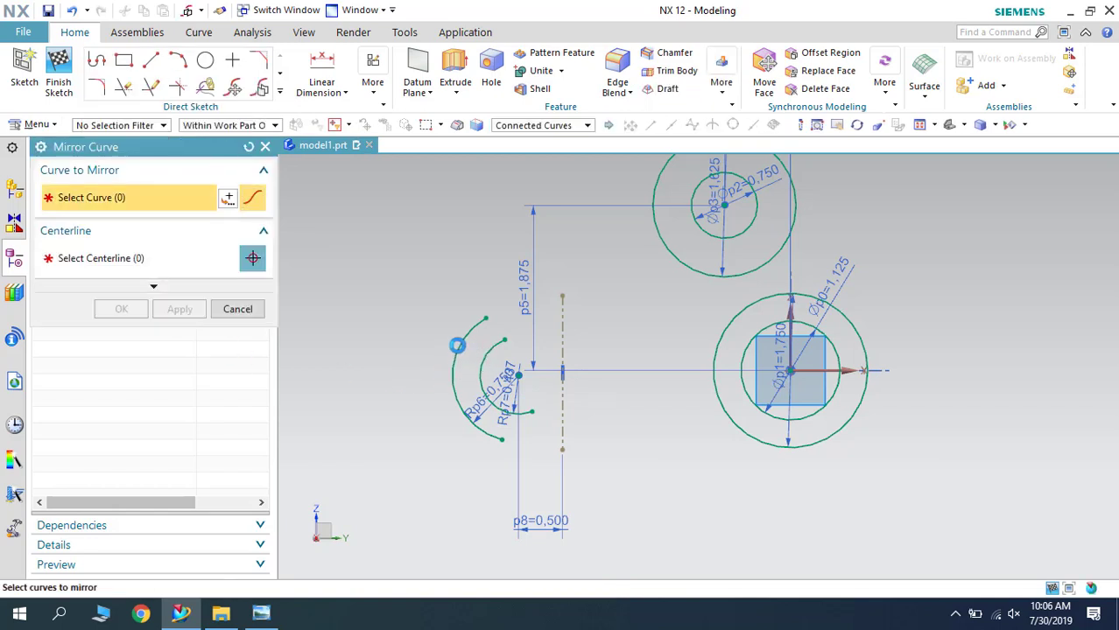
{"action": "left_click", "coordinate": [461, 335]}
{"action": "left_click", "coordinate": [171, 277]}
{"action": "left_click", "coordinate": [568, 325]}
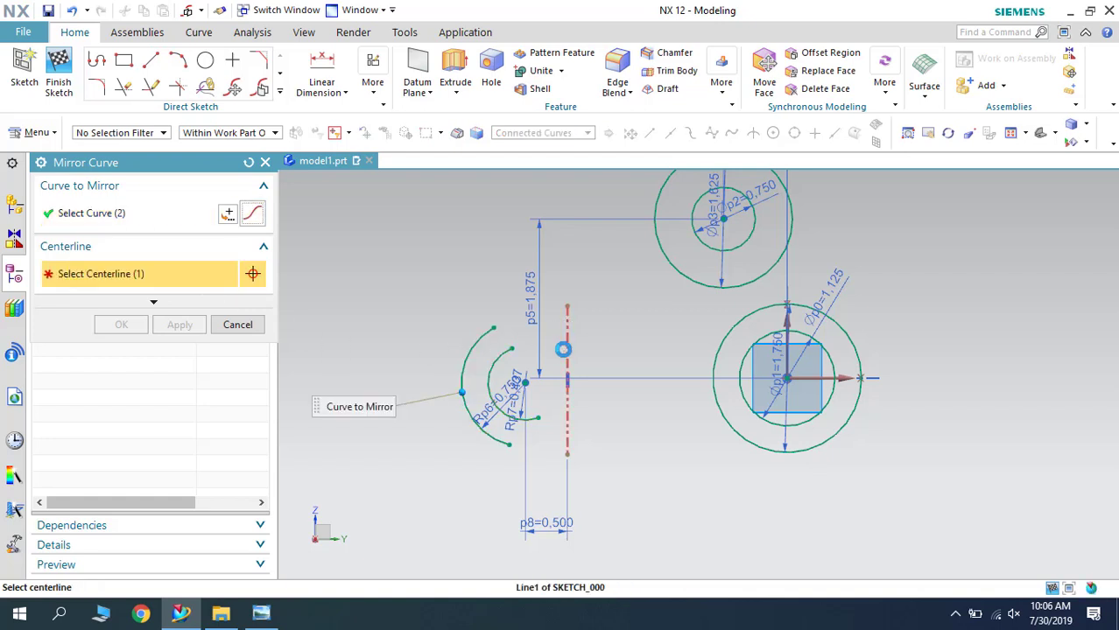
{"action": "left_click", "coordinate": [121, 324]}
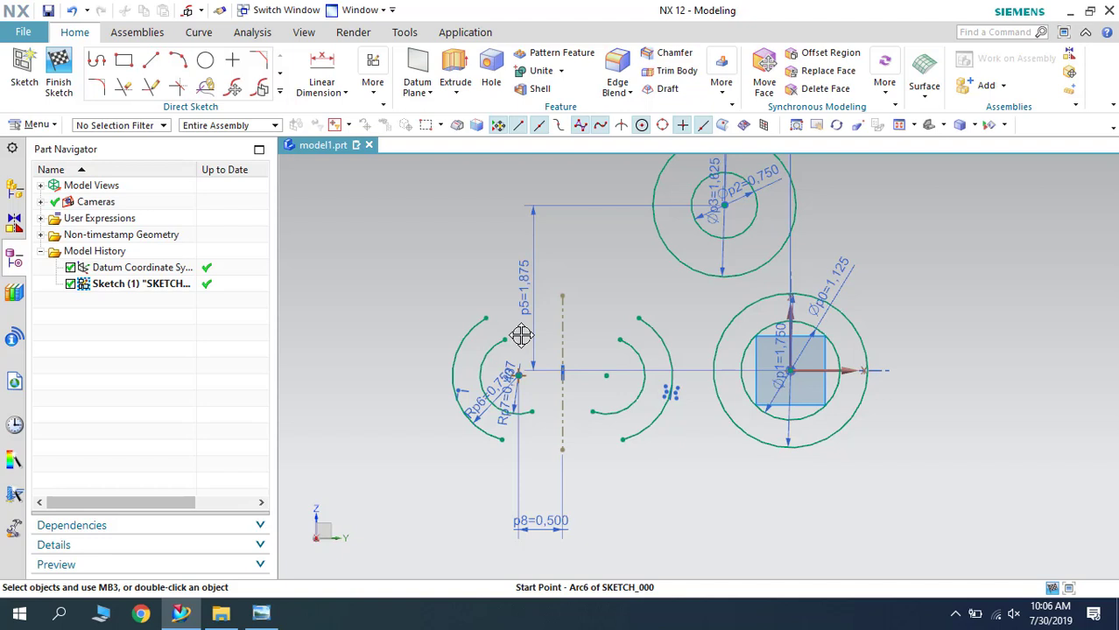
Sketch a vertical line about 1.35 in long upward from the original slot arcs' centre and convert it to a reference line.
{"action": "left_click", "coordinate": [151, 59]}
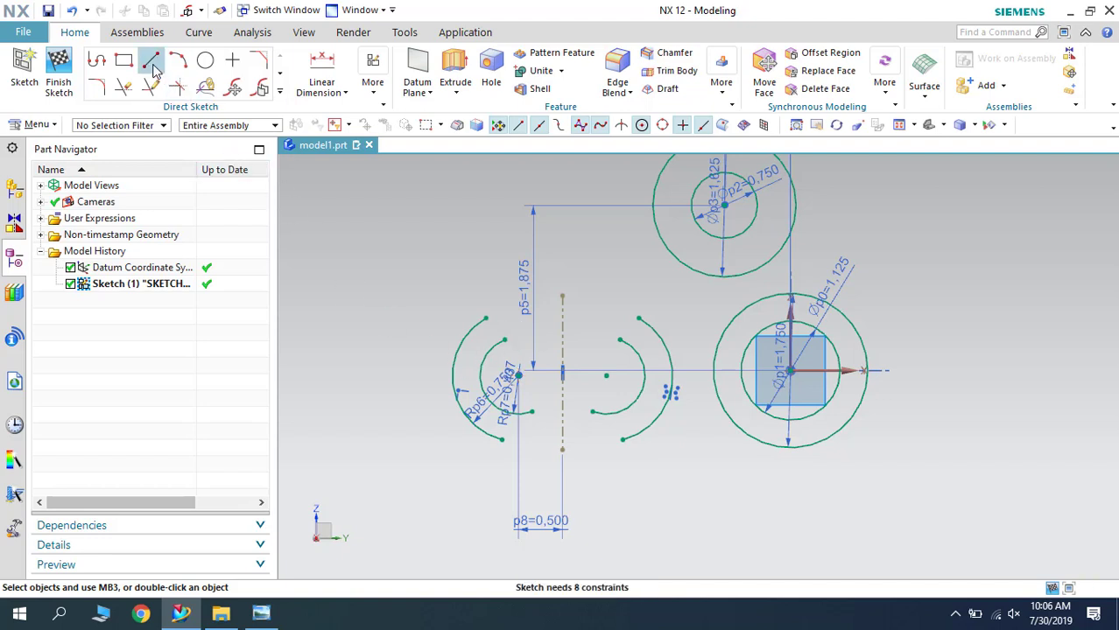
{"action": "left_click", "coordinate": [519, 375]}
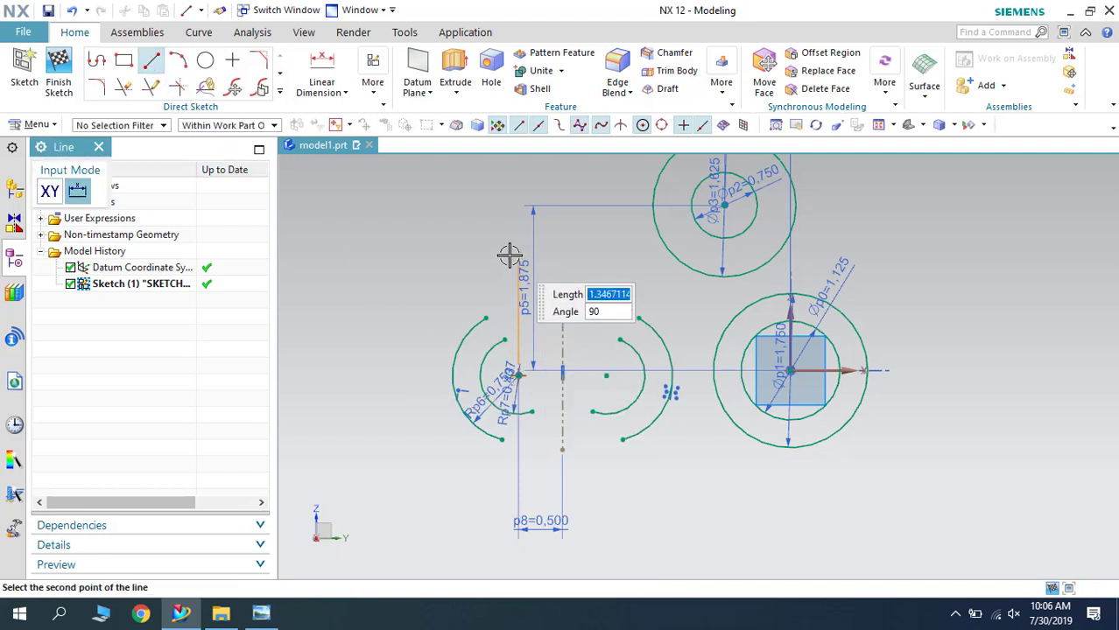
{"action": "left_click", "coordinate": [518, 256]}
{"action": "key", "text": "Escape"}
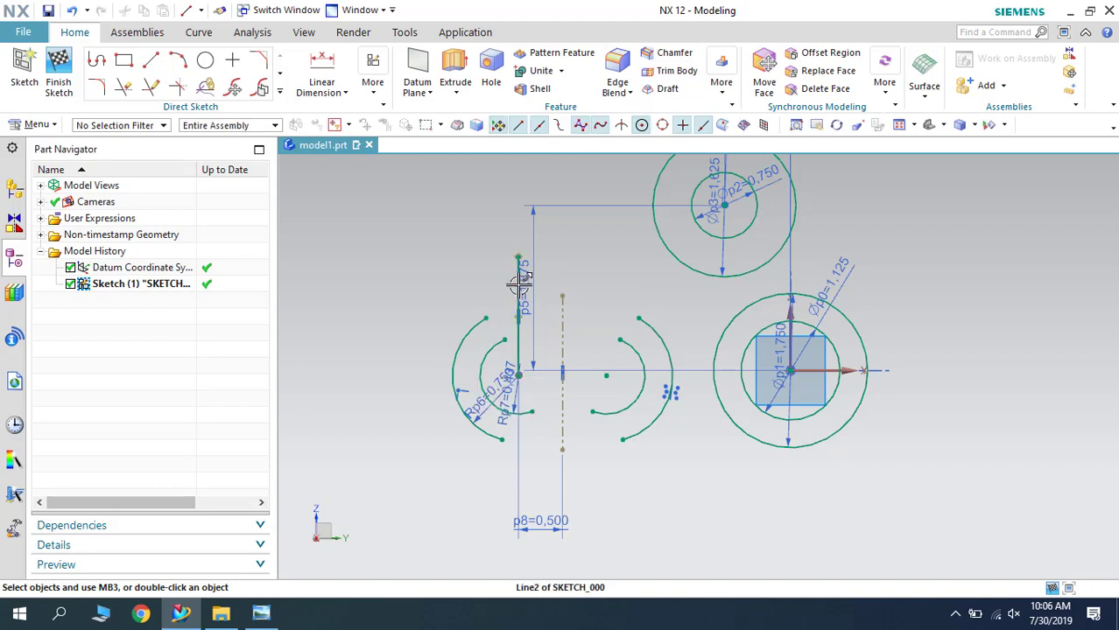
{"action": "left_click", "coordinate": [517, 280]}
Extend the original slot arcs to the vertical line through their centre, and extend that line down to the outer arc.
{"action": "key", "text": "e"}
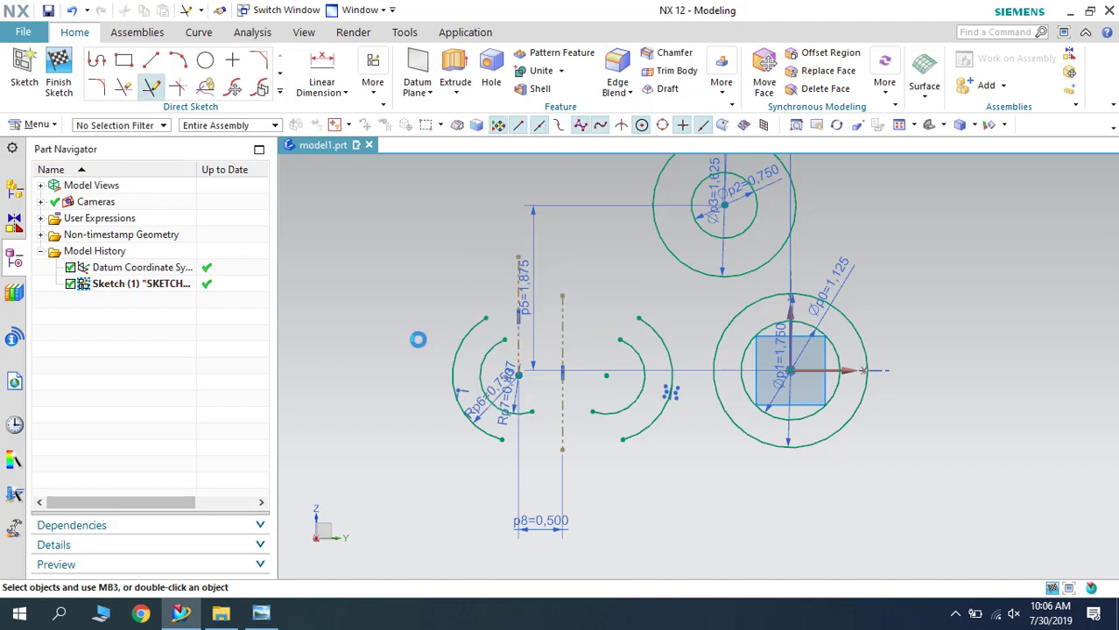
{"action": "left_click", "coordinate": [469, 325]}
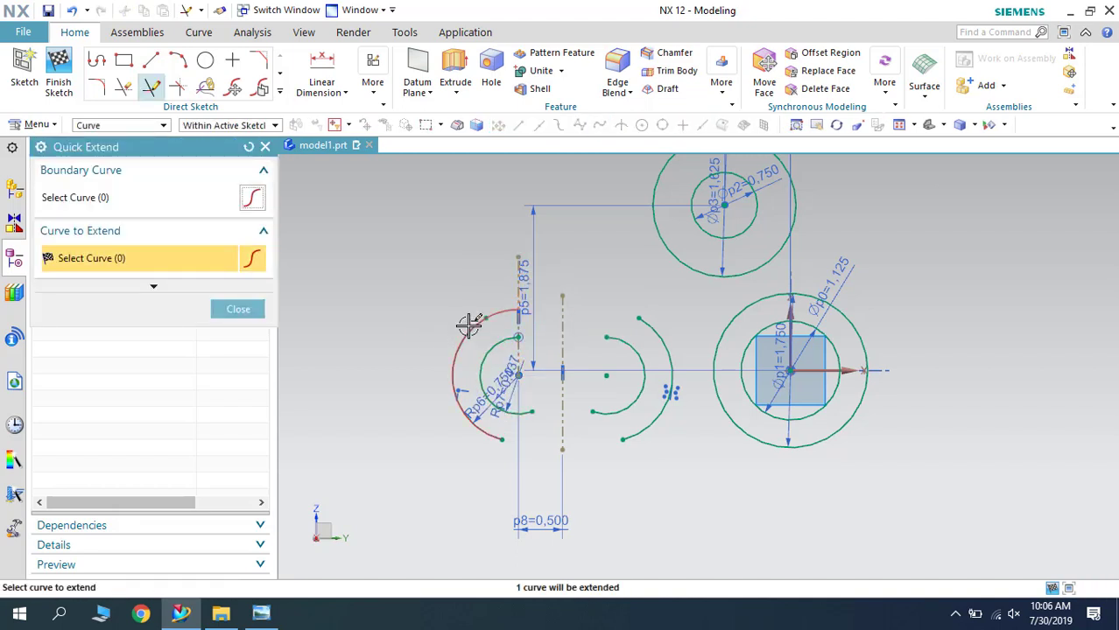
{"action": "left_click", "coordinate": [482, 430]}
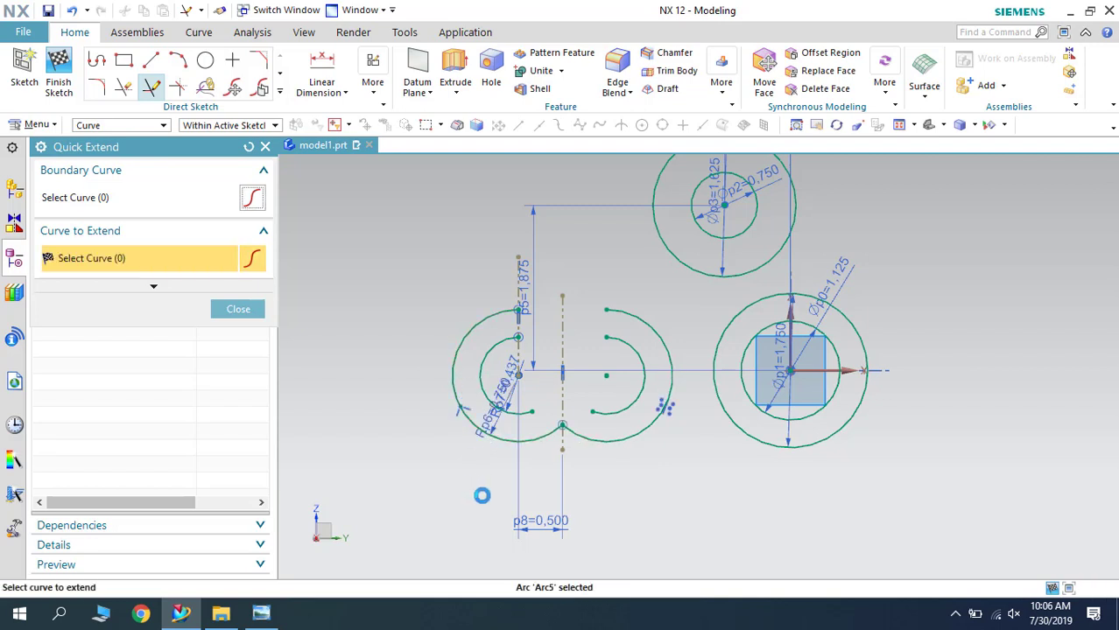
{"action": "middle_click", "coordinate": [481, 495]}
{"action": "key", "text": "e"}
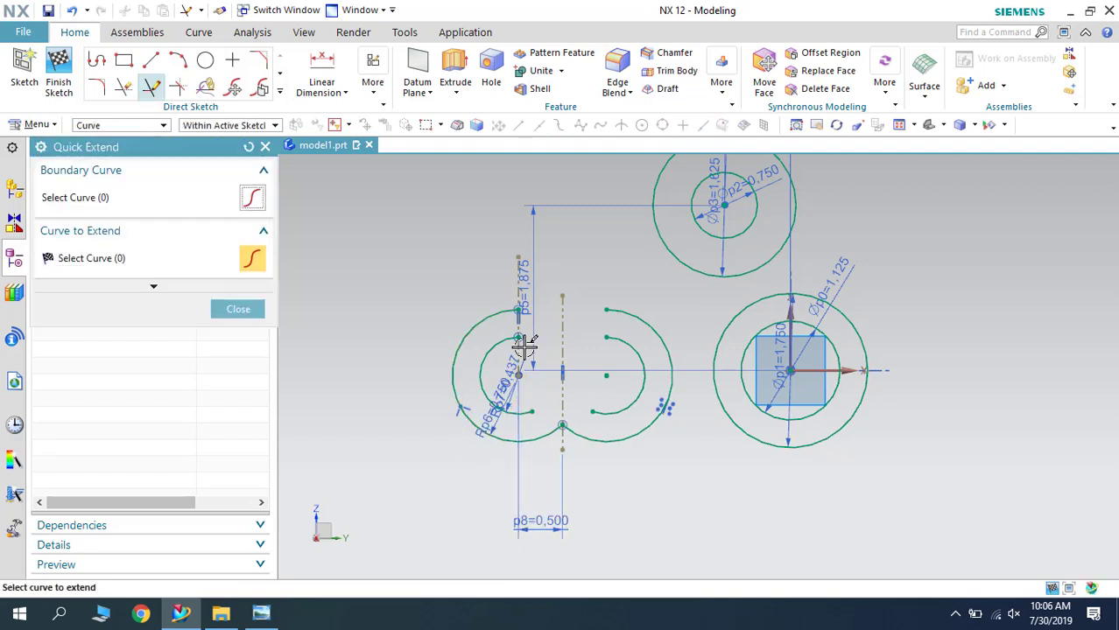
{"action": "left_click", "coordinate": [518, 396]}
{"action": "middle_click", "coordinate": [512, 472]}
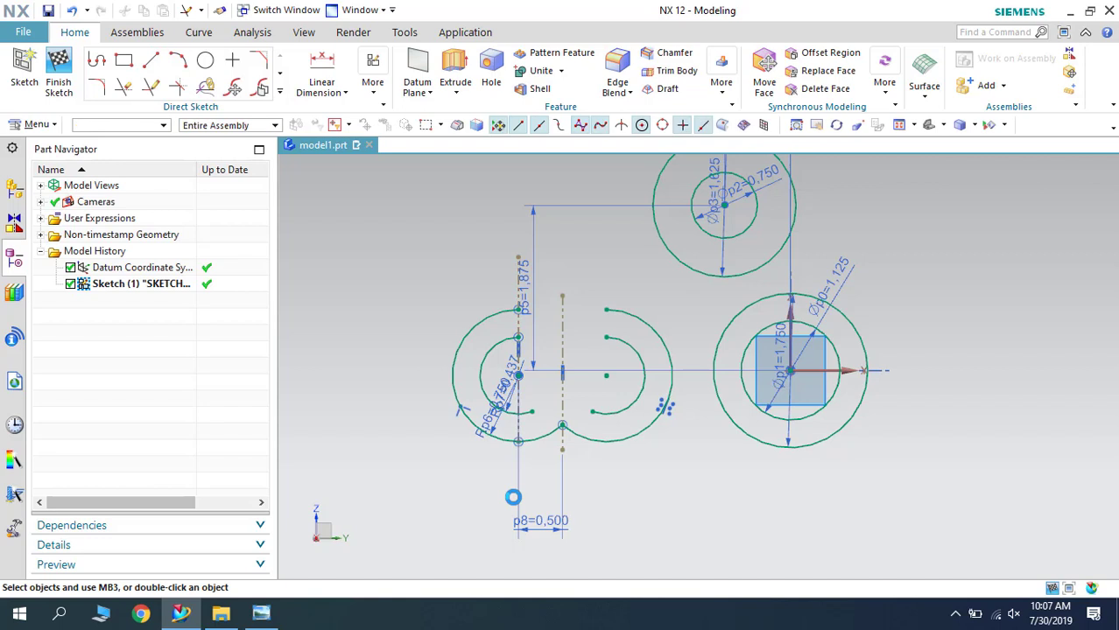
Trim the lower ends of the original slot arcs that overrun the vertical line through their centre.
{"action": "key", "text": "t"}
{"action": "left_click", "coordinate": [538, 444]}
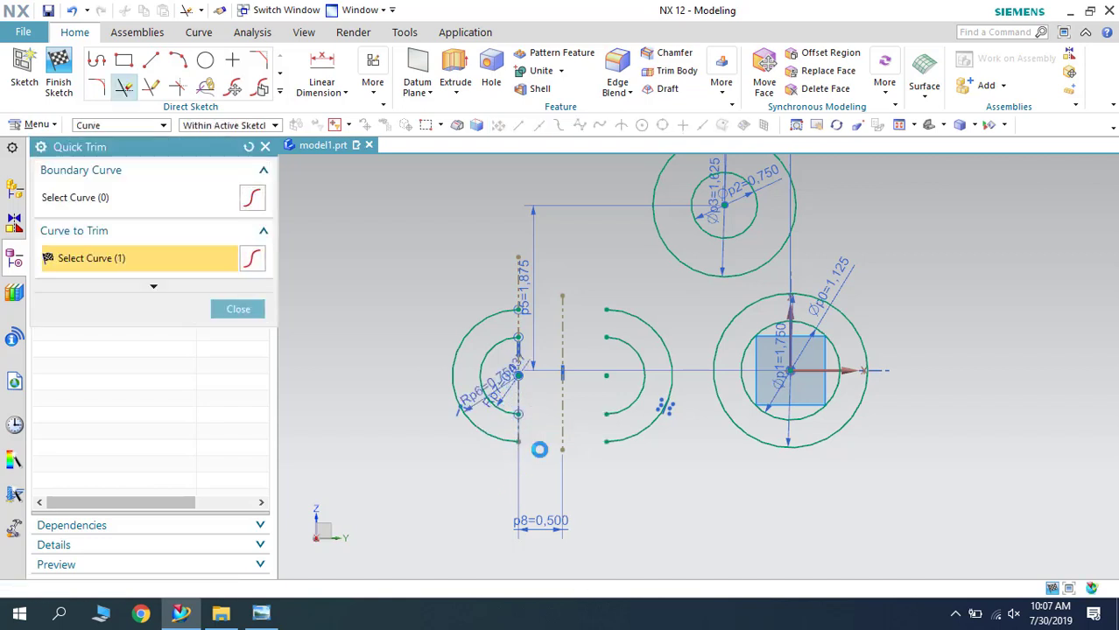
{"action": "middle_click", "coordinate": [550, 443]}
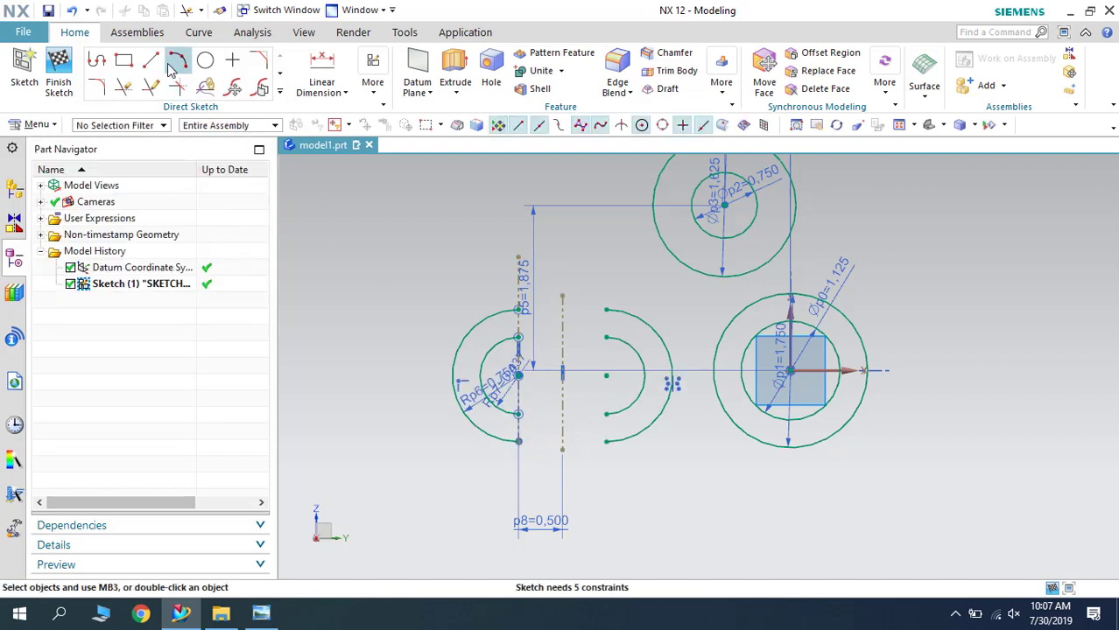
Close the inner and outer slot outlines with four horizontal lines joining the original arcs' endpoints to those of the mirrored arcs.
{"action": "left_click", "coordinate": [151, 59]}
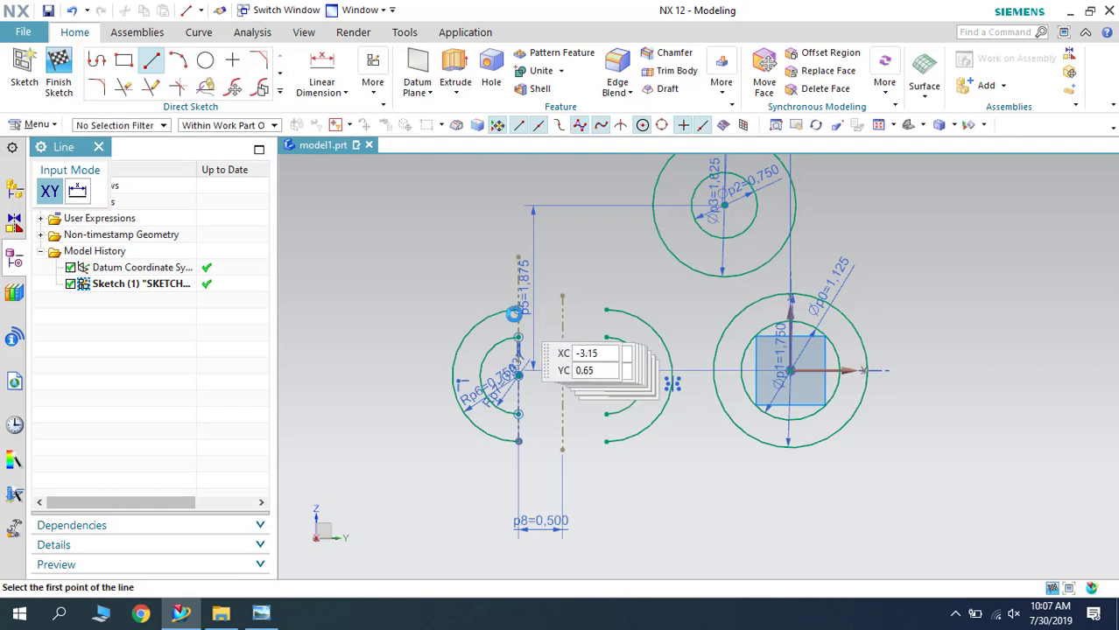
{"action": "left_click", "coordinate": [516, 311]}
{"action": "left_click", "coordinate": [608, 310]}
{"action": "left_click", "coordinate": [606, 338]}
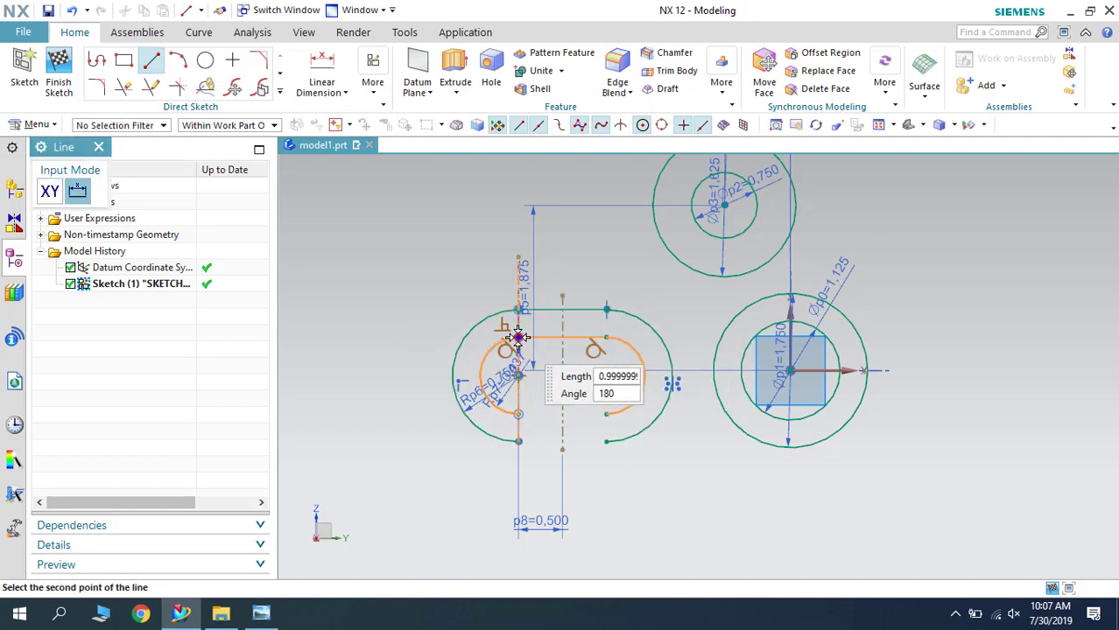
{"action": "left_click", "coordinate": [518, 337]}
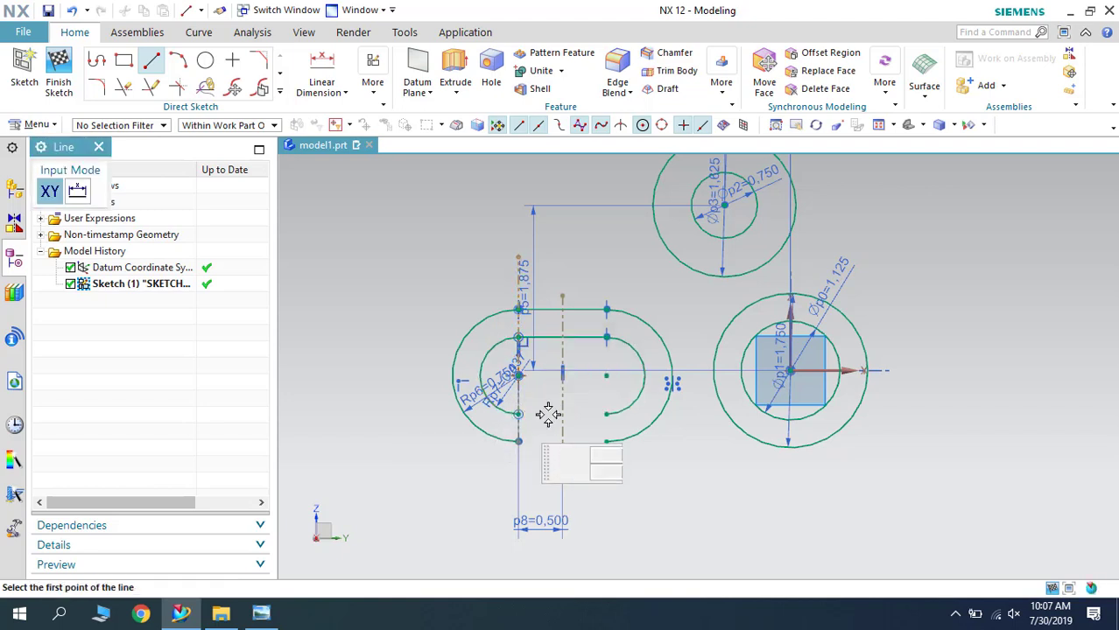
{"action": "left_click", "coordinate": [518, 413]}
{"action": "left_click", "coordinate": [606, 413]}
{"action": "left_click", "coordinate": [606, 442]}
{"action": "left_click", "coordinate": [518, 442]}
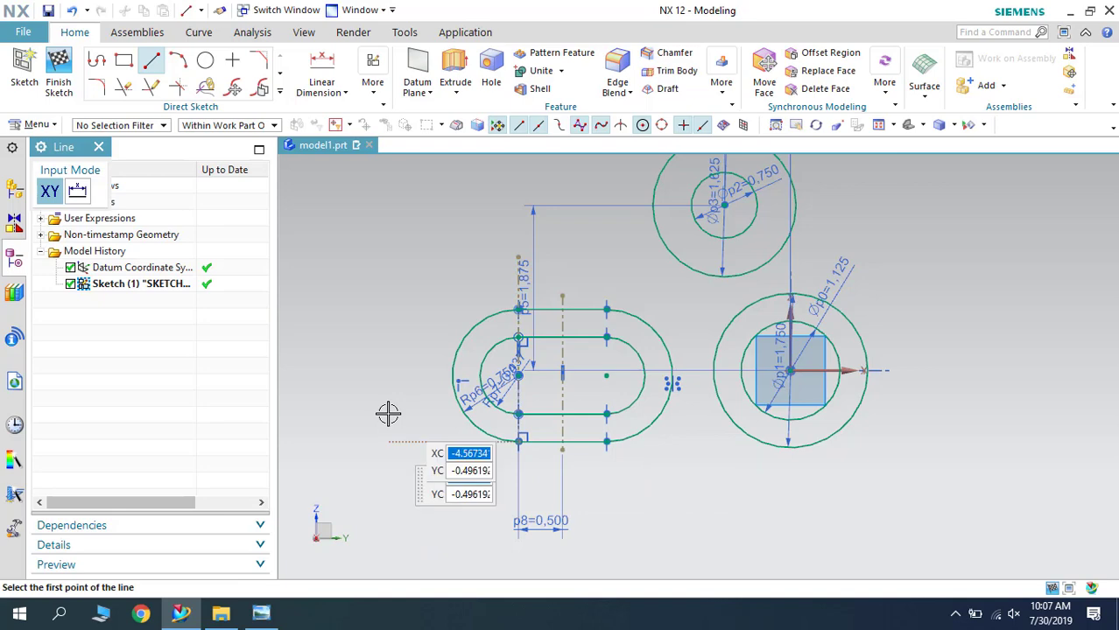
Consult the reference drawing and add a horizontal dimension between the slot's left arc centre and the origin, placed below the sketch.
{"action": "left_click", "coordinate": [263, 615]}
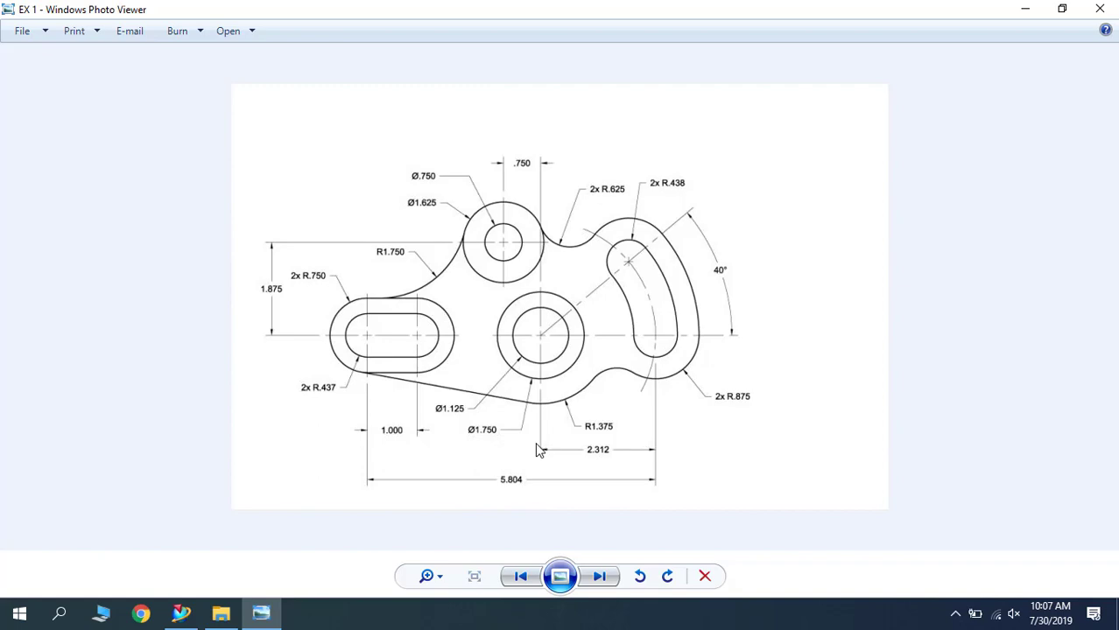
{"action": "left_click", "coordinate": [264, 613]}
{"action": "left_click", "coordinate": [345, 92]}
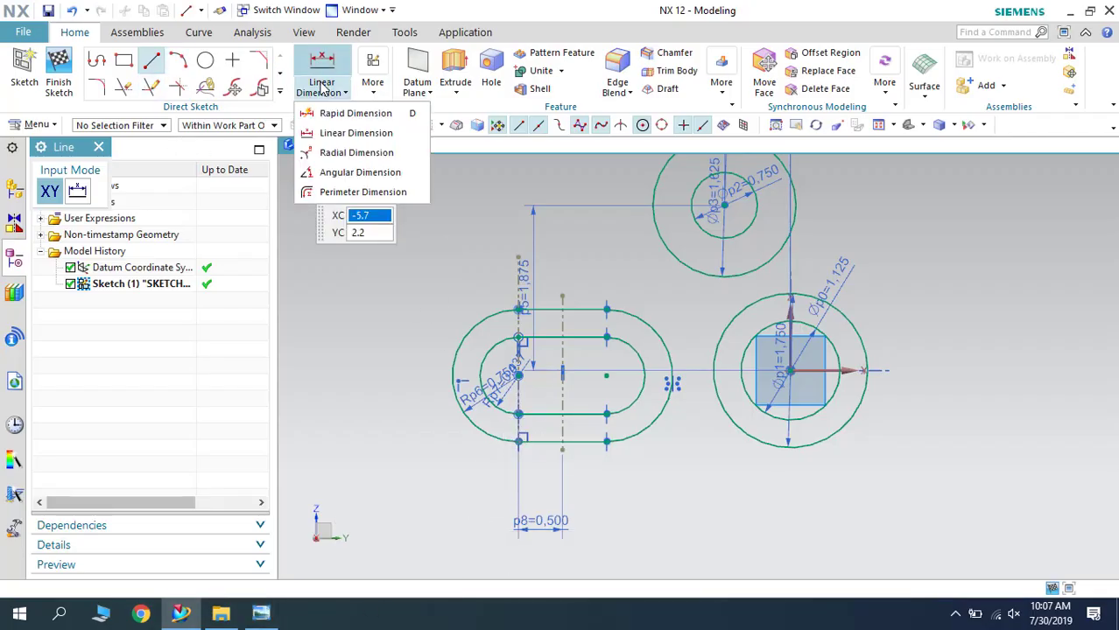
{"action": "key", "text": "Escape"}
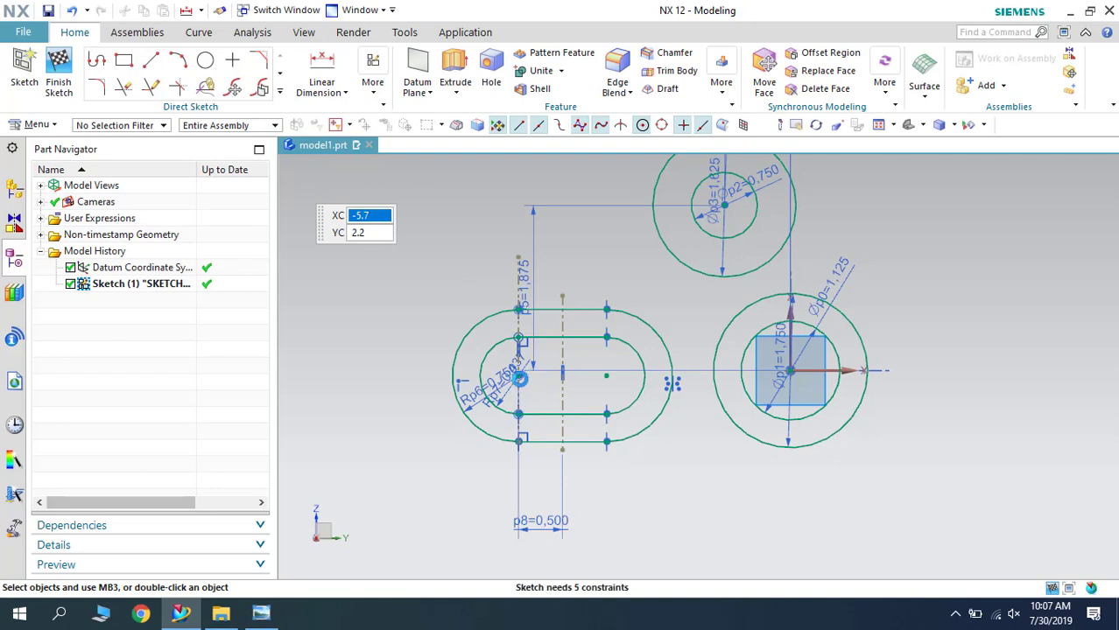
{"action": "left_click", "coordinate": [520, 376]}
{"action": "left_click", "coordinate": [790, 371]}
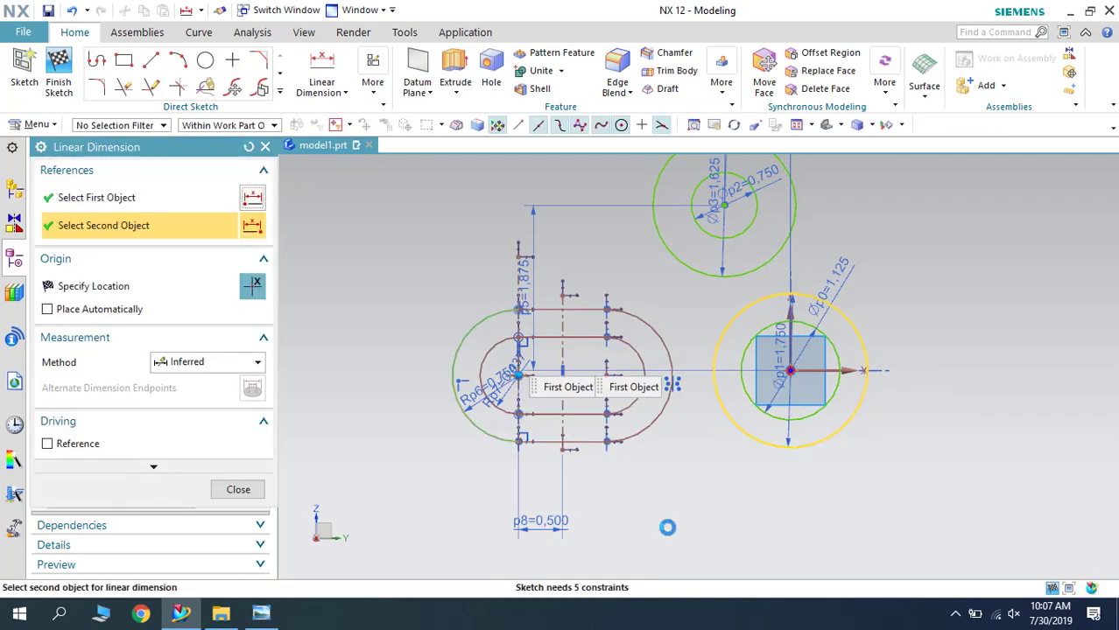
{"action": "left_click", "coordinate": [667, 528]}
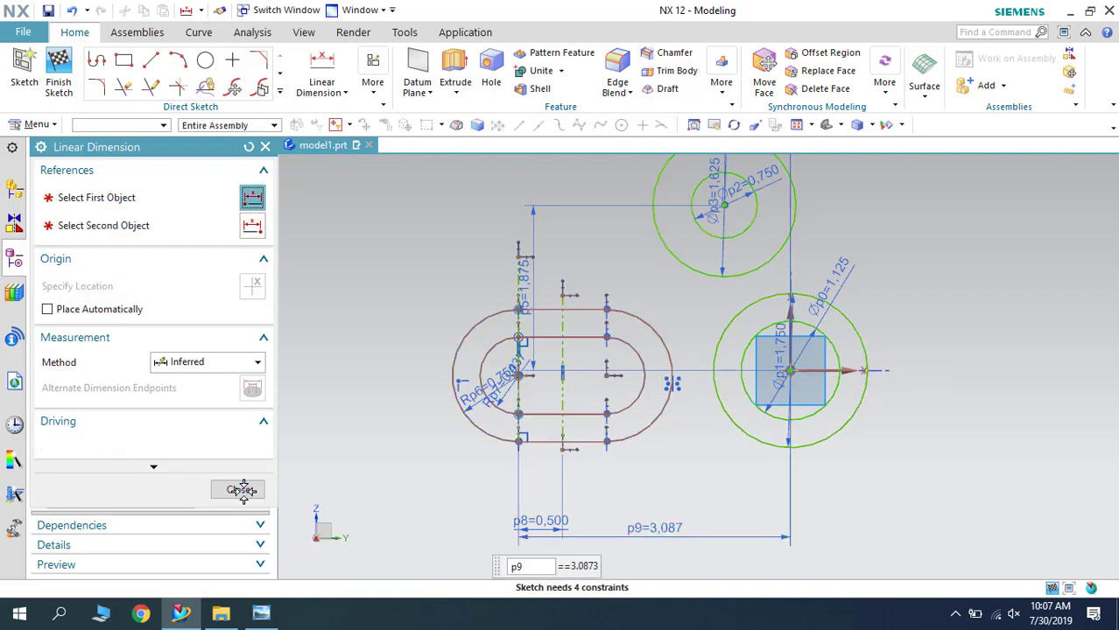
{"action": "left_click", "coordinate": [241, 489]}
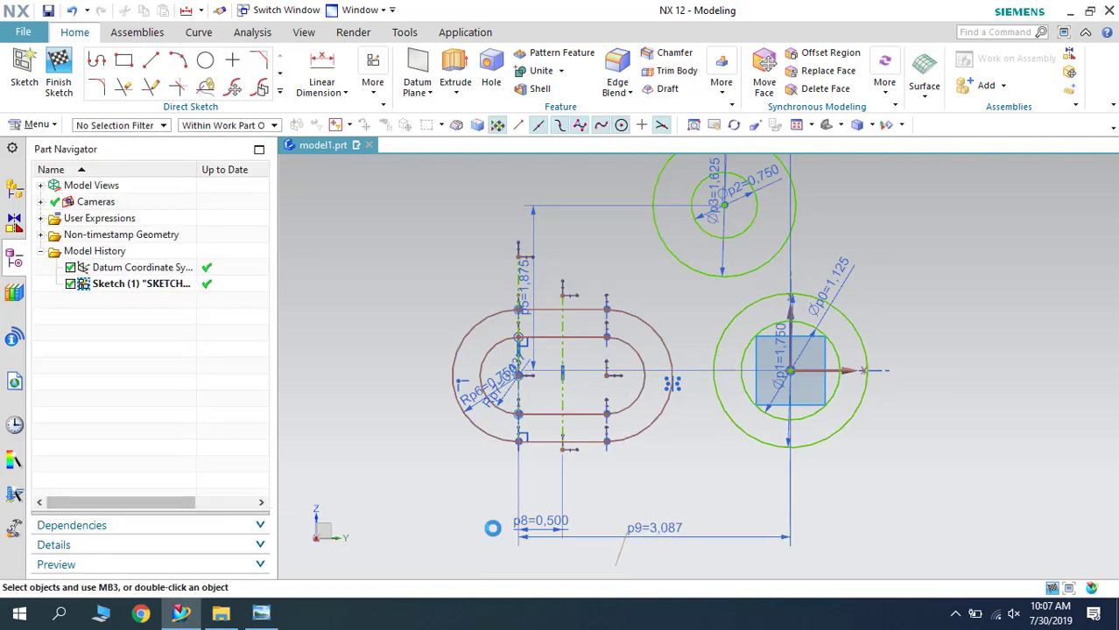
Recheck the reference drawing and set the horizontal distance from the slot's left arc centre to the origin to 3.492 in.
{"action": "double_click", "coordinate": [636, 529]}
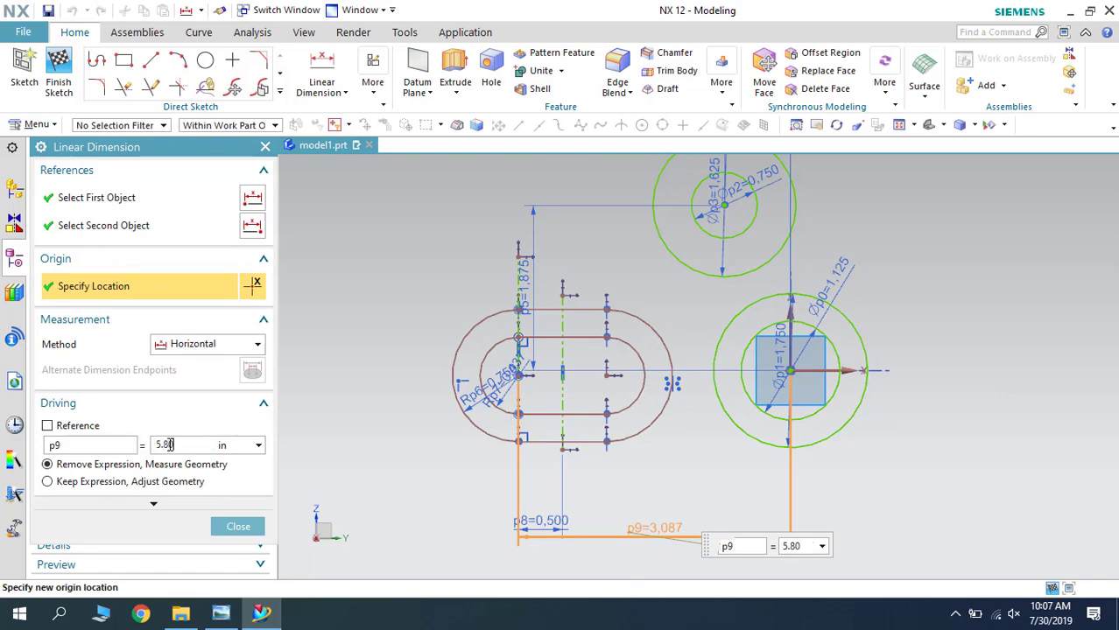
{"action": "left_click", "coordinate": [221, 614]}
{"action": "left_click", "coordinate": [221, 617]}
{"action": "left_click", "coordinate": [233, 522]}
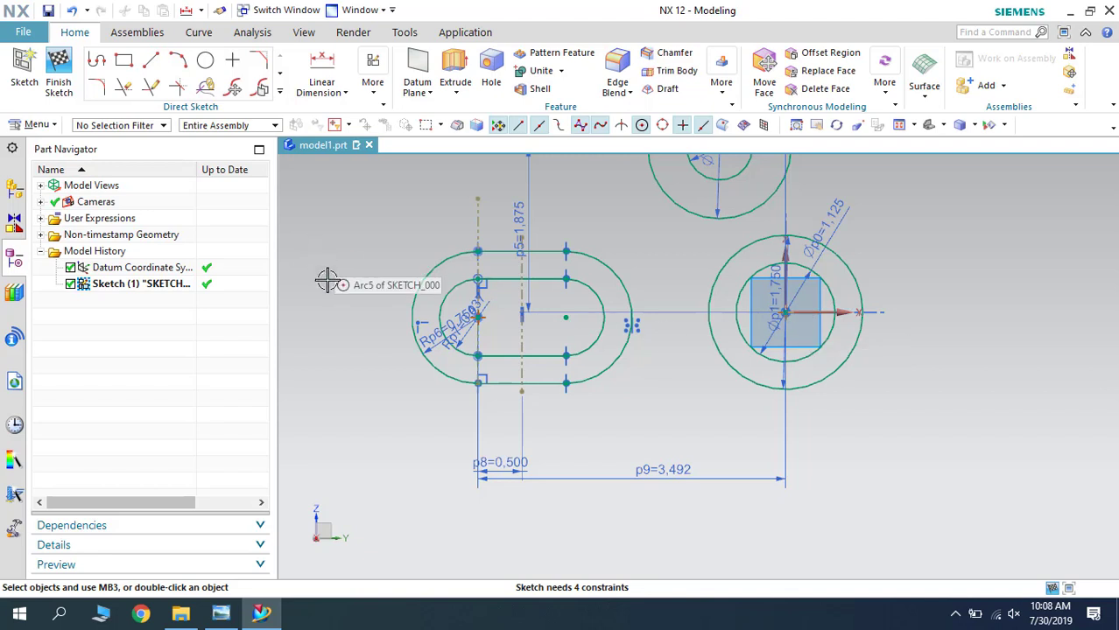
Constrain the slot's left arc centre onto the horizontal axis through the origin with a Point on Curve constraint.
{"action": "key", "text": "c"}
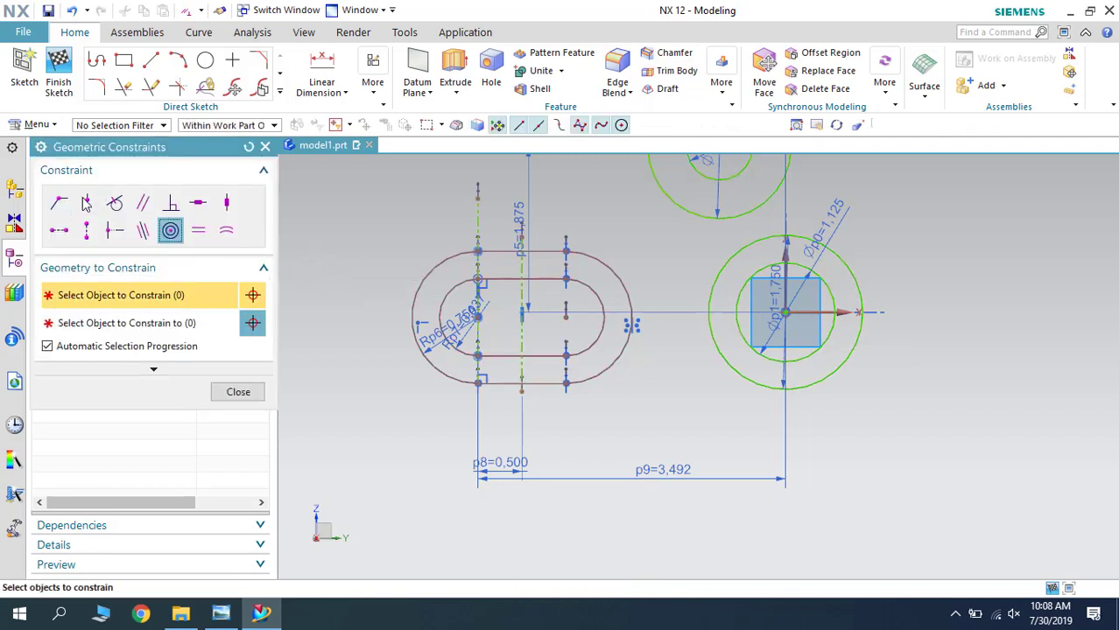
{"action": "left_click", "coordinate": [86, 203]}
{"action": "left_click", "coordinate": [476, 313]}
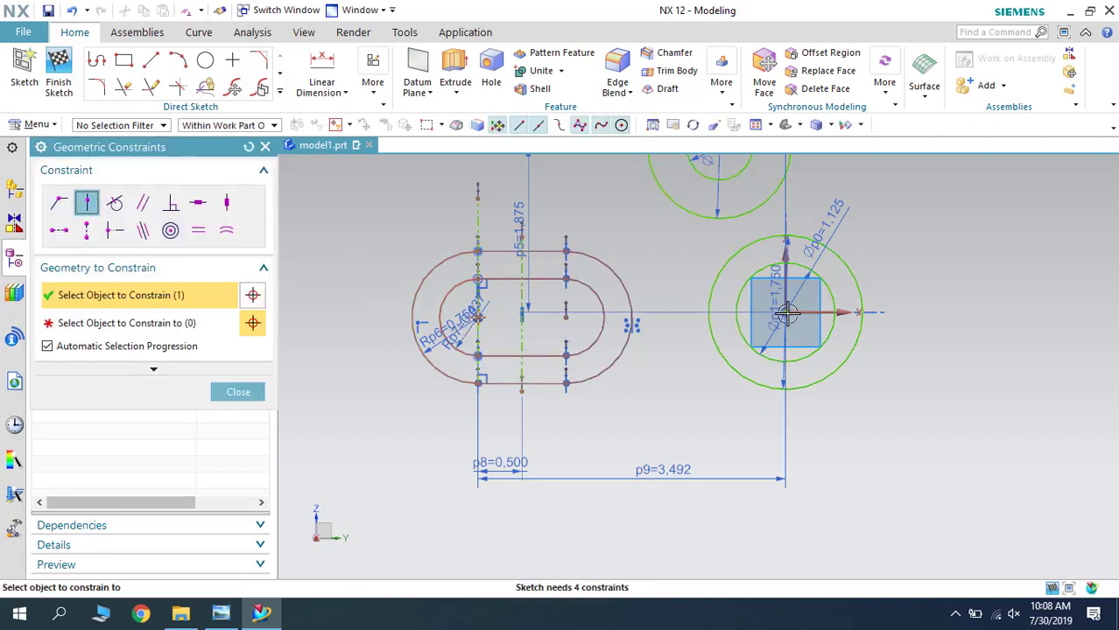
{"action": "left_click", "coordinate": [779, 314]}
{"action": "left_click", "coordinate": [242, 393]}
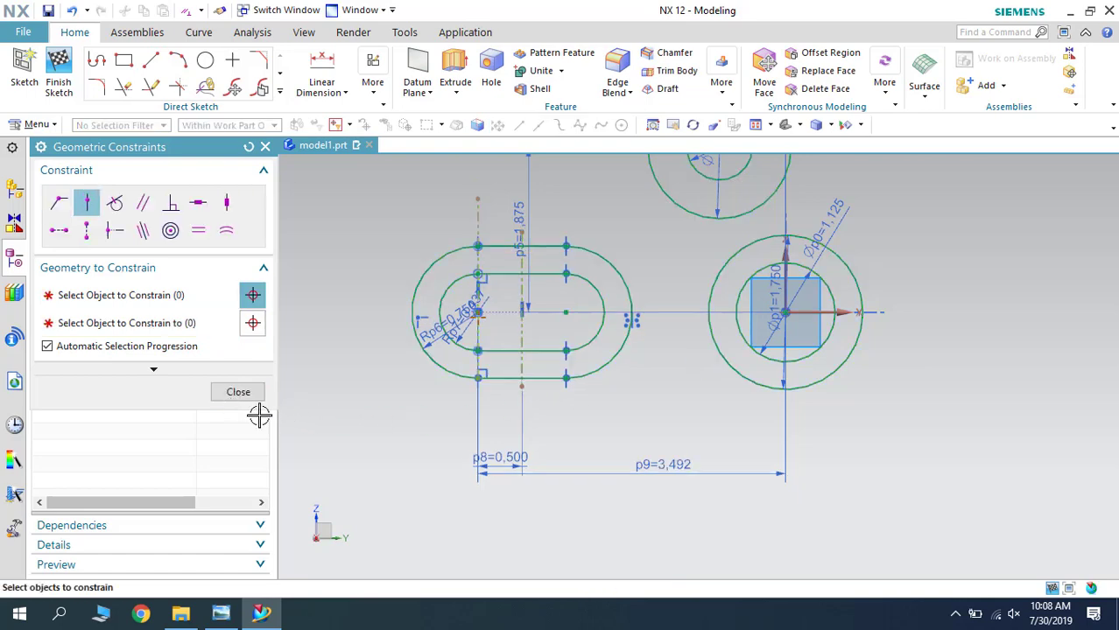
{"action": "right_click", "coordinate": [388, 438]}
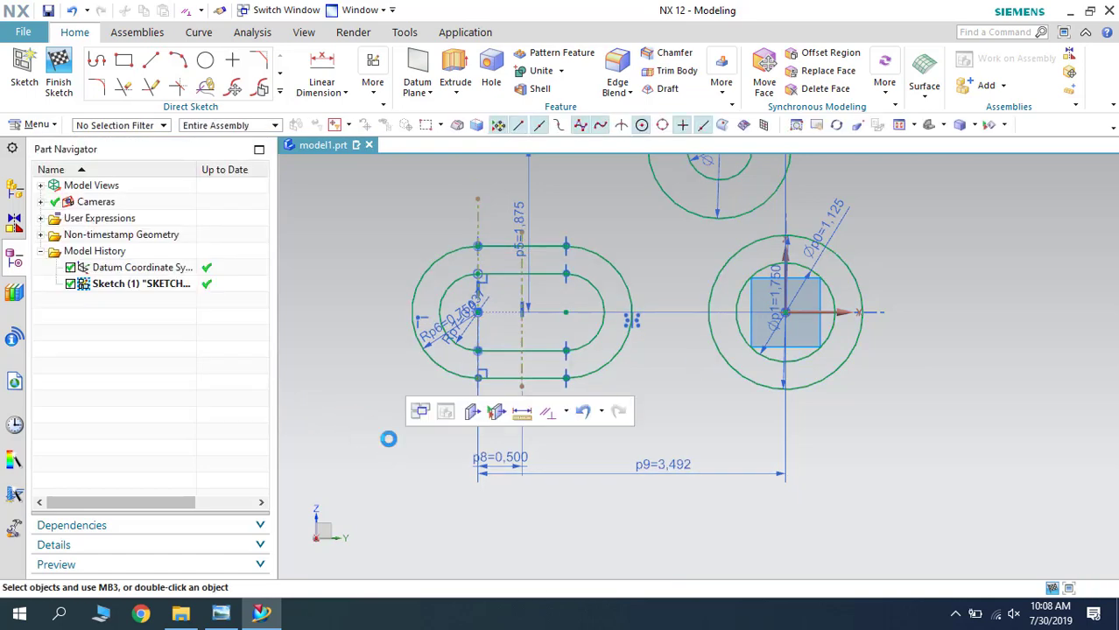
Consult the reference drawing and draw a 2.312 in radius arc centred on the origin, running upward from the horizontal axis.
{"action": "left_click", "coordinate": [221, 614]}
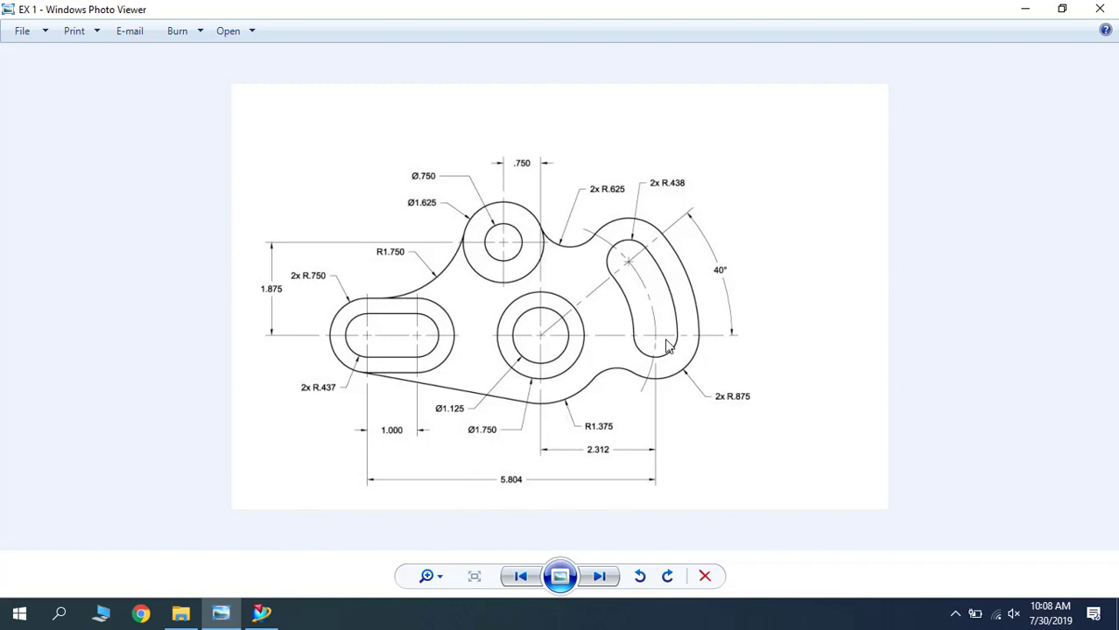
{"action": "left_click", "coordinate": [1063, 7]}
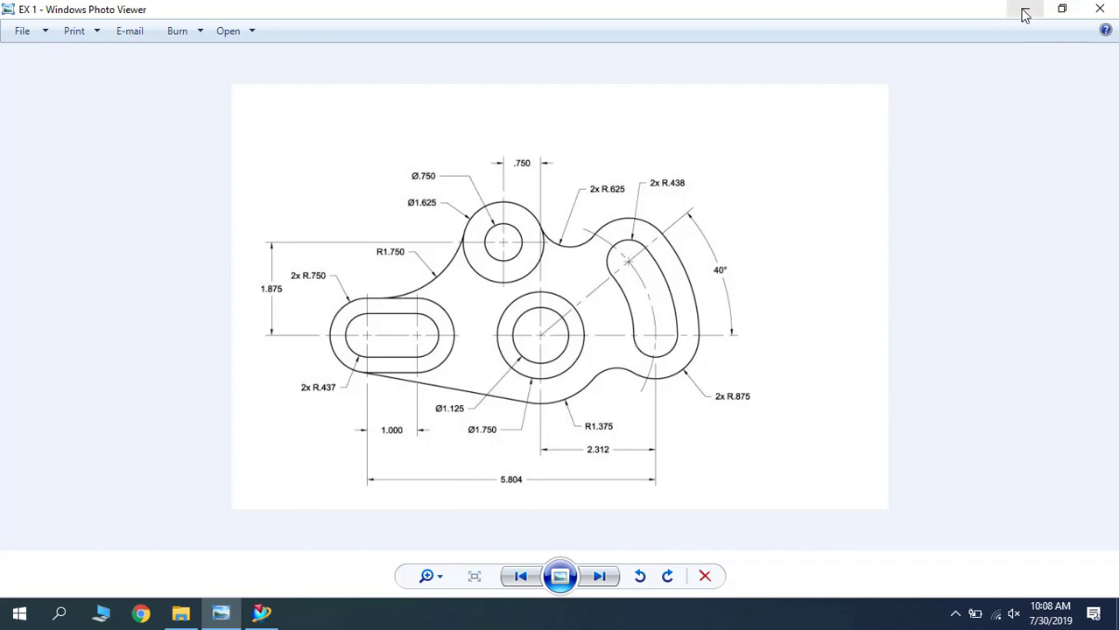
{"action": "left_click", "coordinate": [1024, 11]}
{"action": "left_click", "coordinate": [178, 59]}
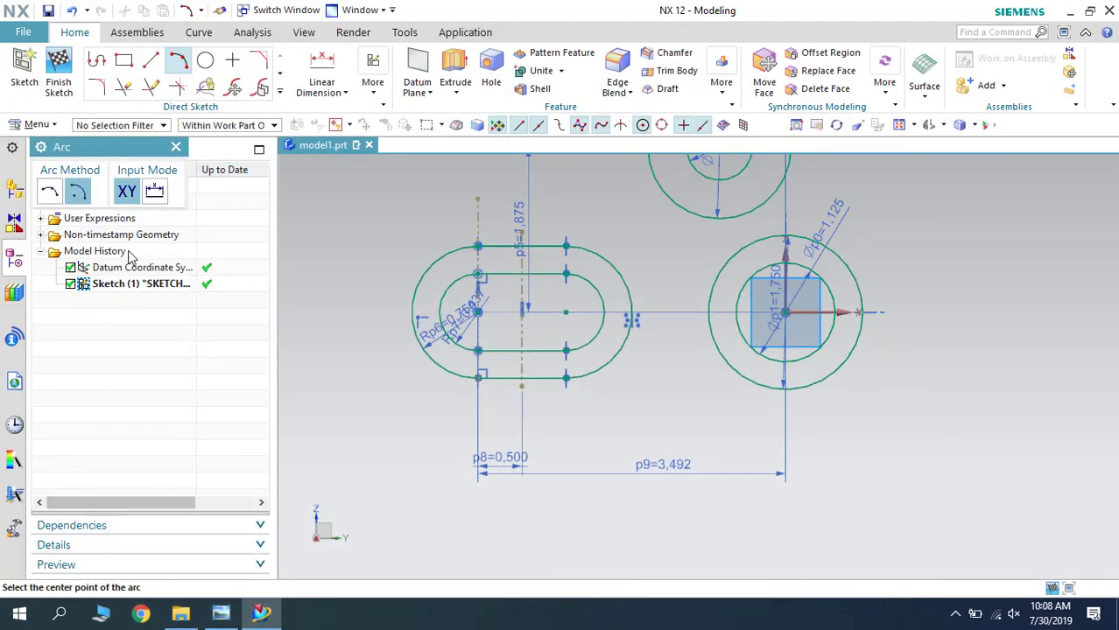
{"action": "left_click", "coordinate": [713, 342]}
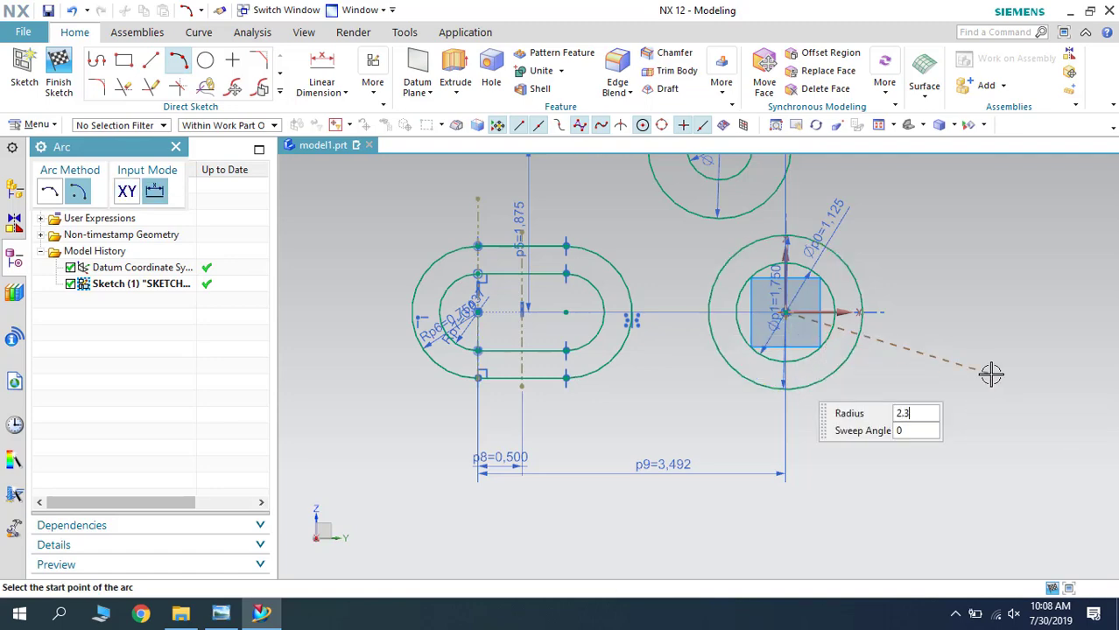
{"action": "left_click", "coordinate": [229, 614]}
{"action": "left_click", "coordinate": [233, 617]}
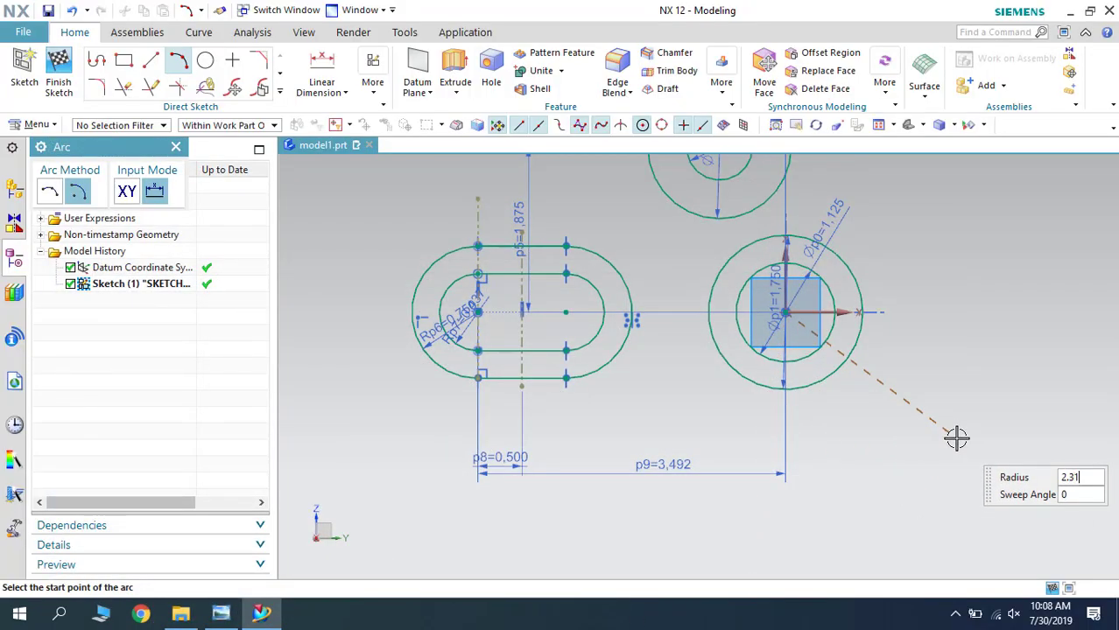
{"action": "left_click", "coordinate": [1058, 312]}
{"action": "scroll", "coordinate": [1024, 245], "scroll_direction": "up", "scroll_amount": 3}
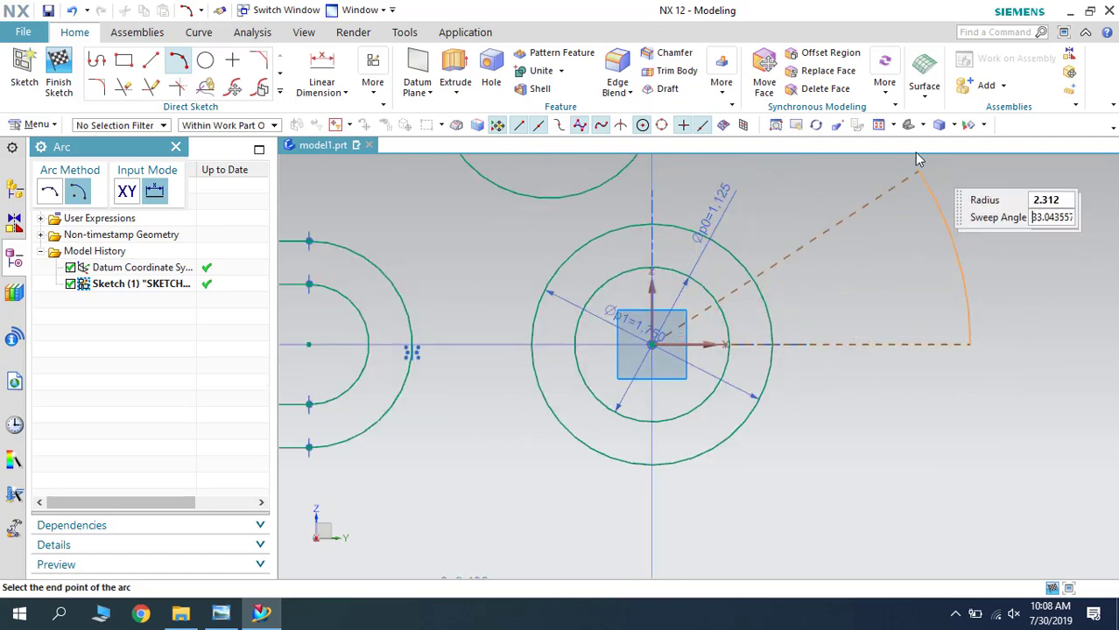
{"action": "scroll", "coordinate": [897, 407], "scroll_direction": "up", "scroll_amount": 2}
{"action": "scroll", "coordinate": [897, 407], "scroll_direction": "down", "scroll_amount": 5}
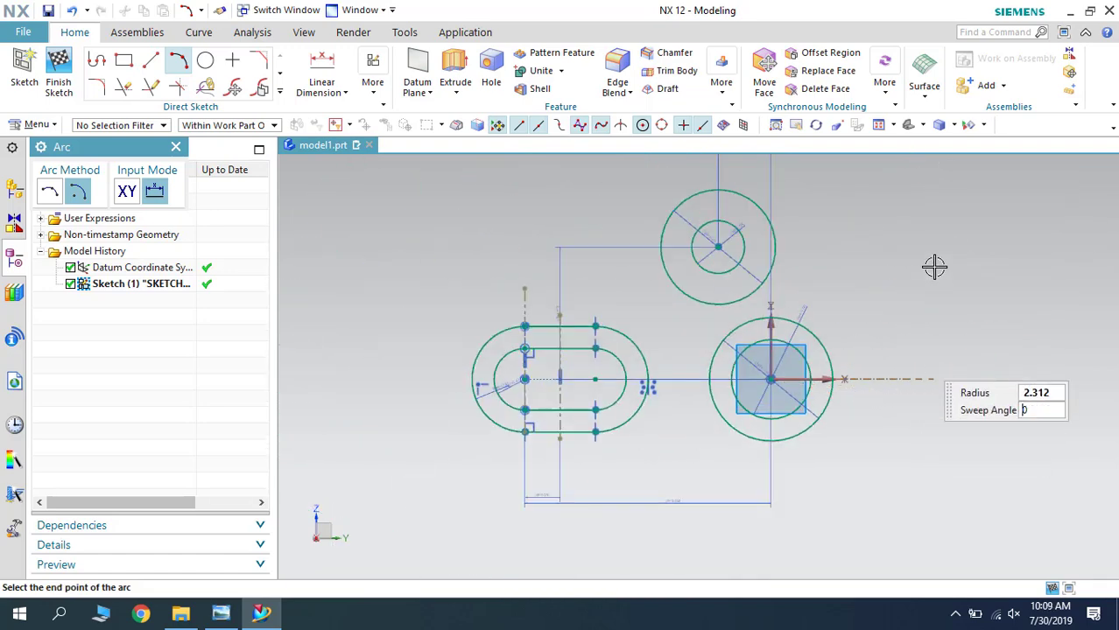
{"action": "left_click", "coordinate": [815, 280]}
{"action": "key", "text": "Escape"}
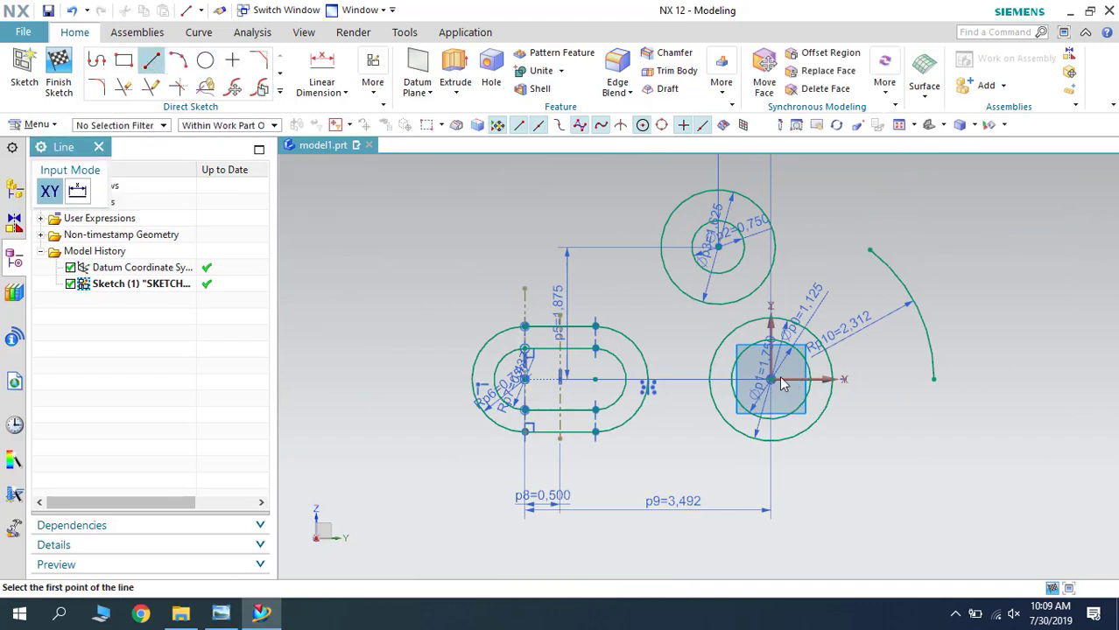
Draw a line from the origin across the 2.312 in arc and set its angle to the horizontal axis to 40°.
{"action": "left_click", "coordinate": [773, 377]}
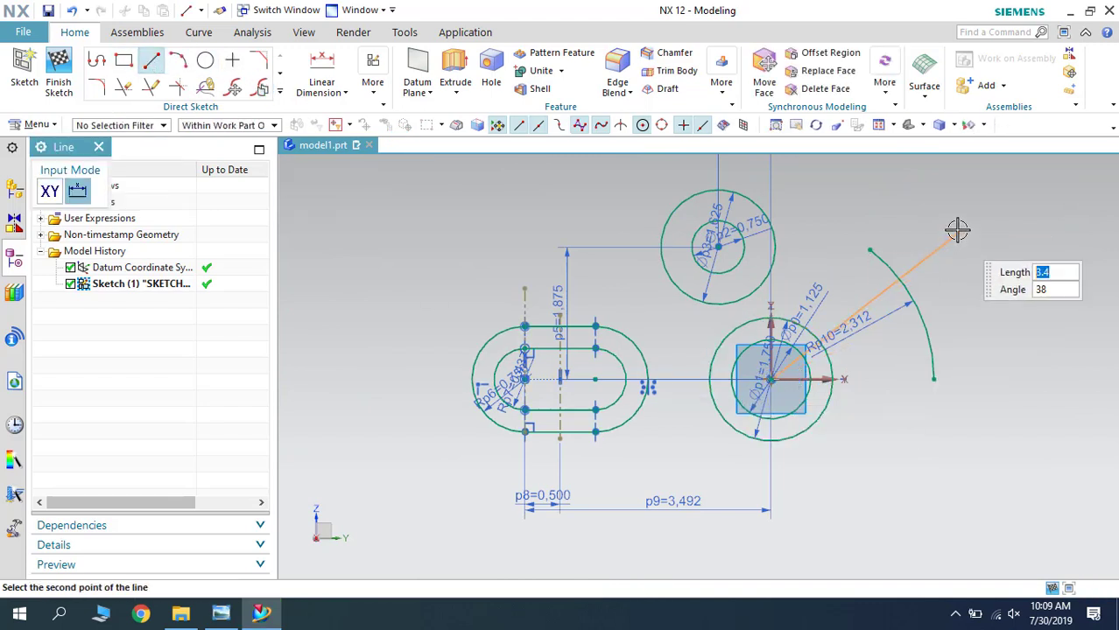
{"action": "key", "text": "Escape"}
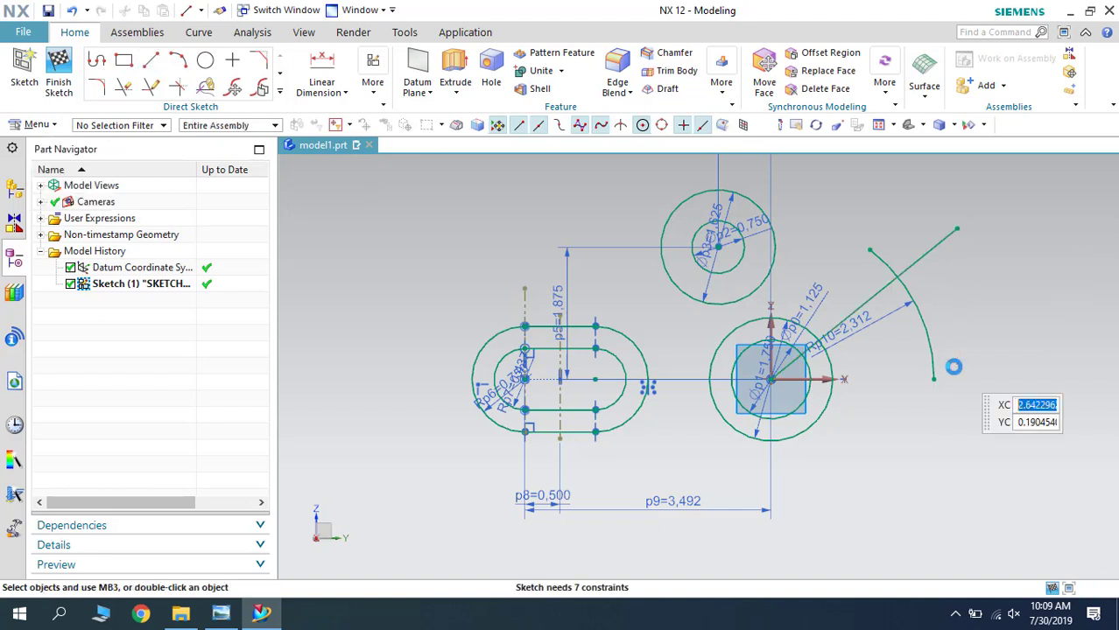
{"action": "left_click", "coordinate": [337, 91]}
{"action": "left_click", "coordinate": [337, 172]}
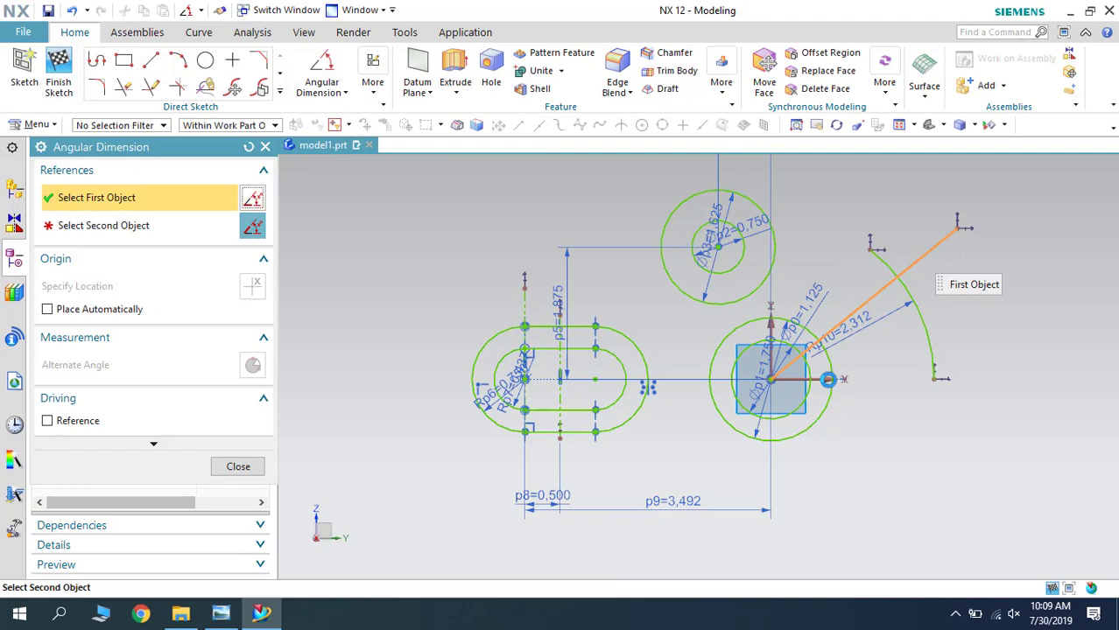
{"action": "left_click", "coordinate": [863, 301]}
{"action": "left_click", "coordinate": [976, 399]}
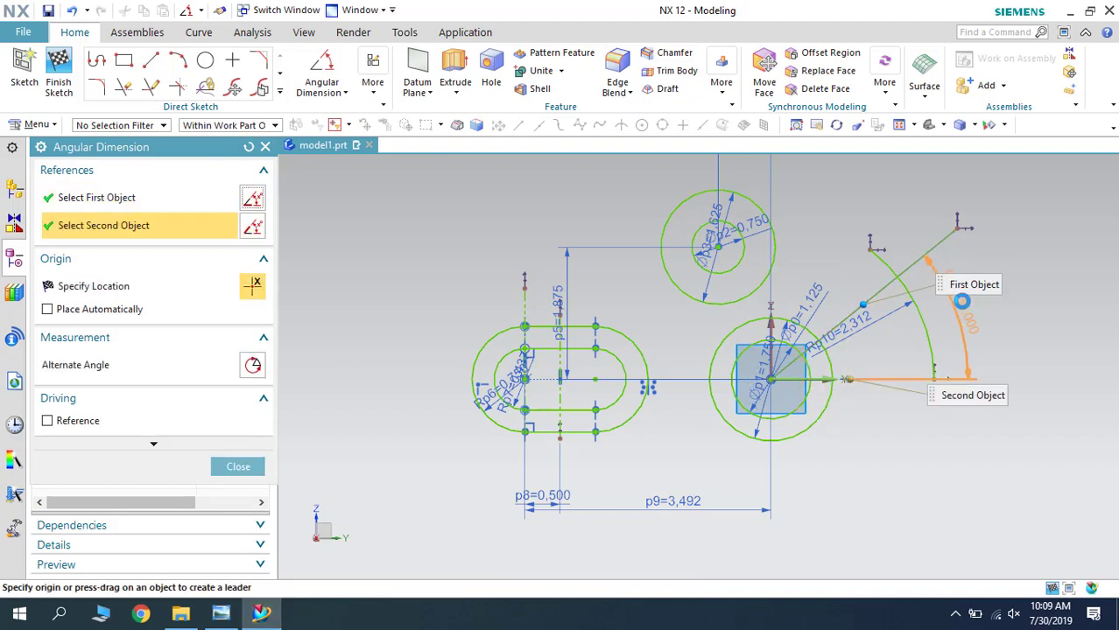
{"action": "left_click", "coordinate": [985, 427]}
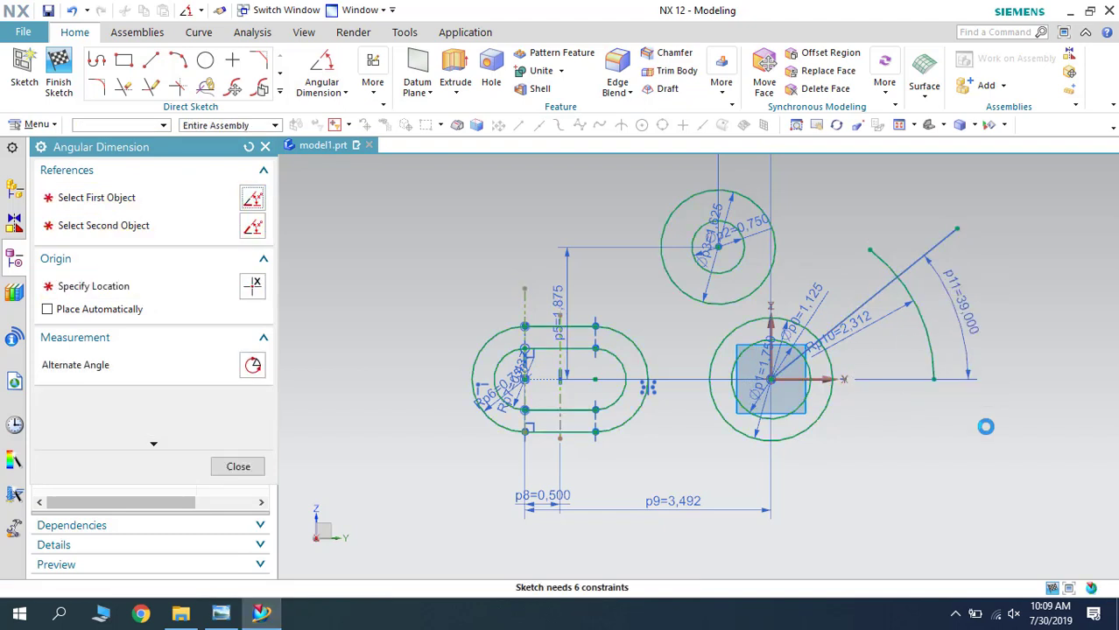
{"action": "type", "text": "40"}
{"action": "key", "text": "Return"}
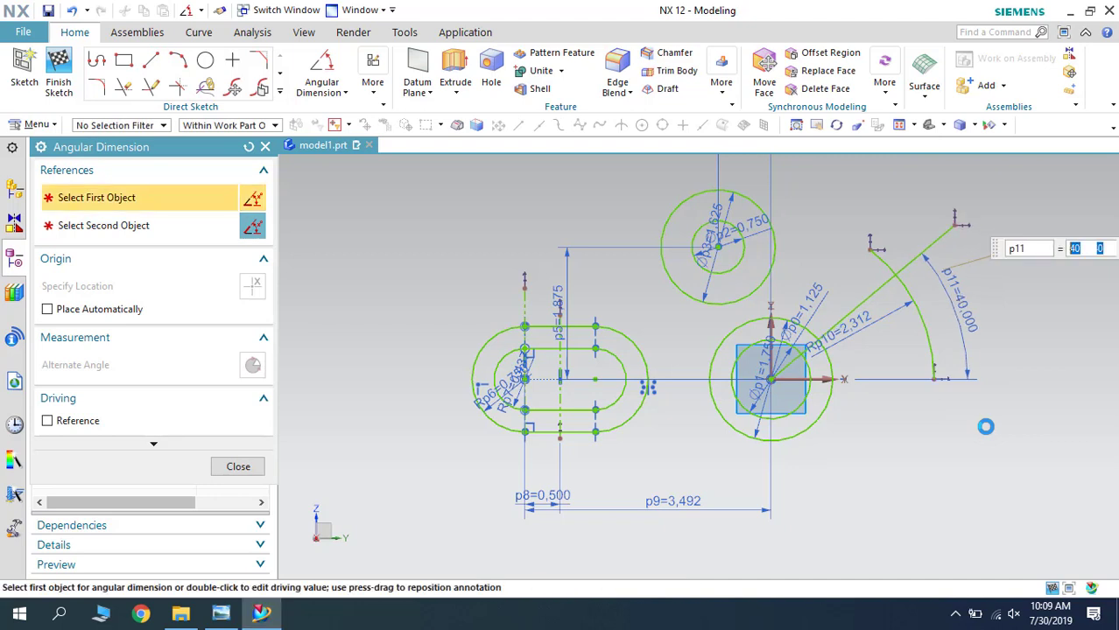
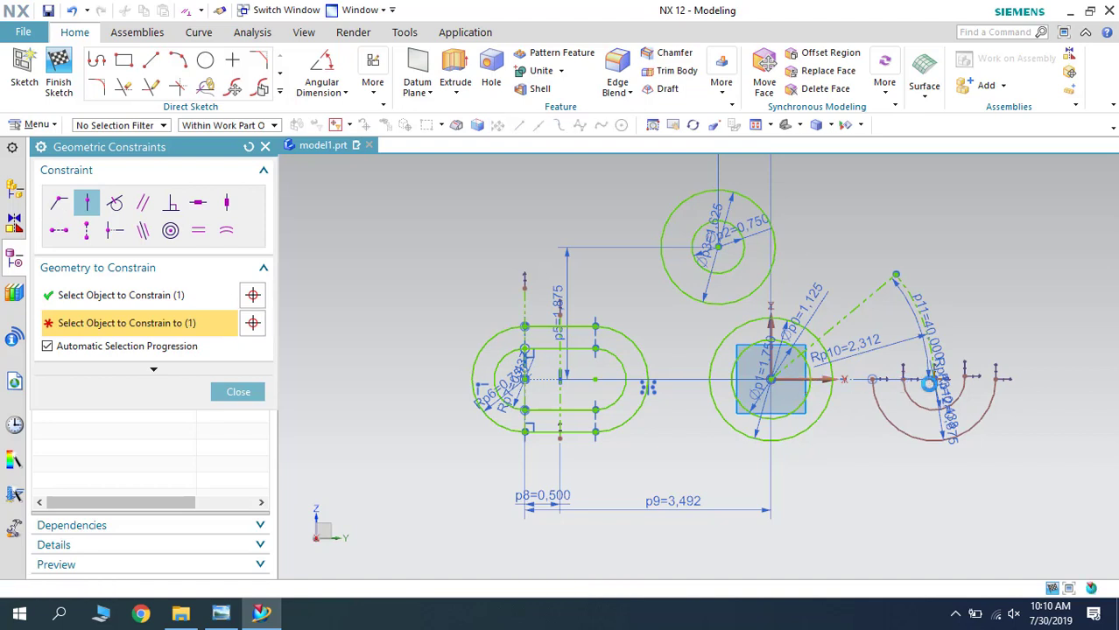
Constrain the right endpoints of the two lower curved-slot arcs onto the horizontal axis with Point on Curve constraints.
{"action": "left_click", "coordinate": [967, 376]}
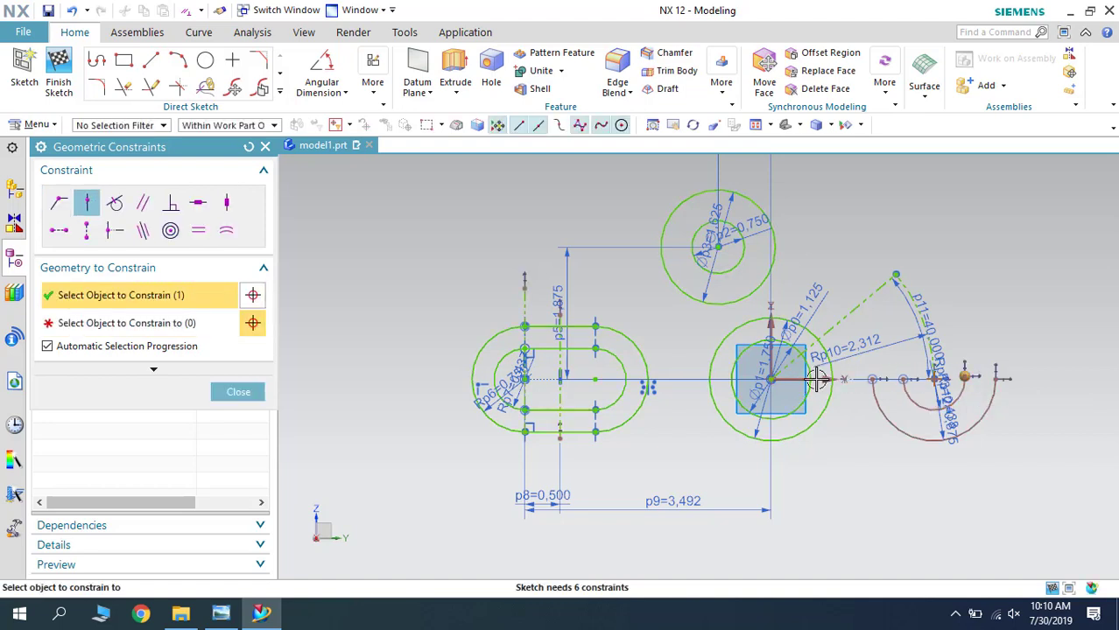
{"action": "left_click", "coordinate": [809, 382]}
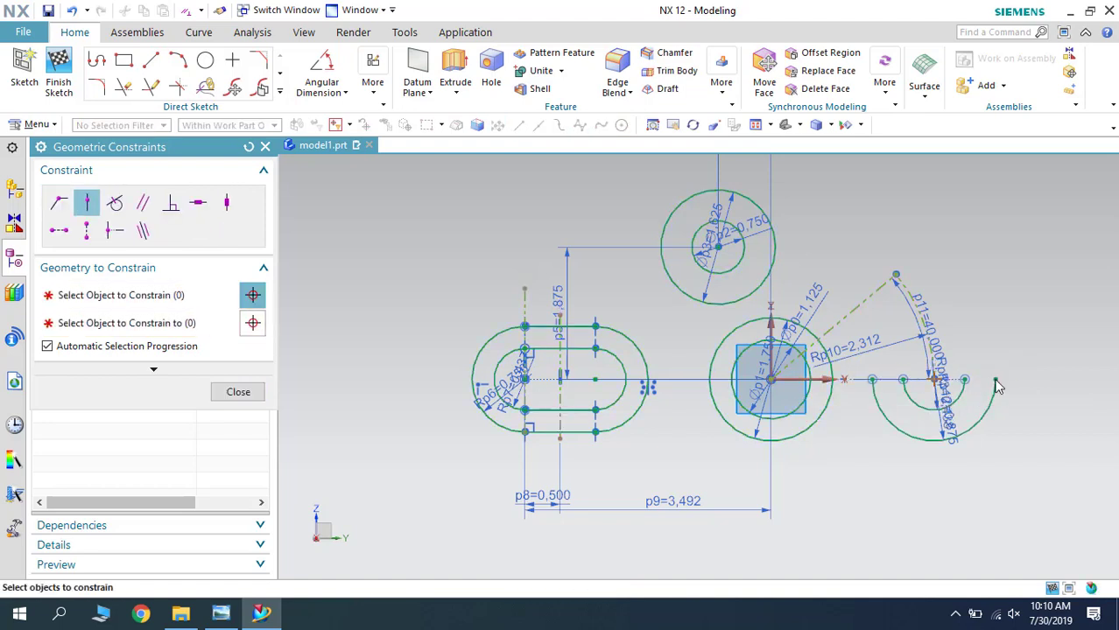
{"action": "left_click", "coordinate": [995, 378]}
{"action": "left_click", "coordinate": [814, 378]}
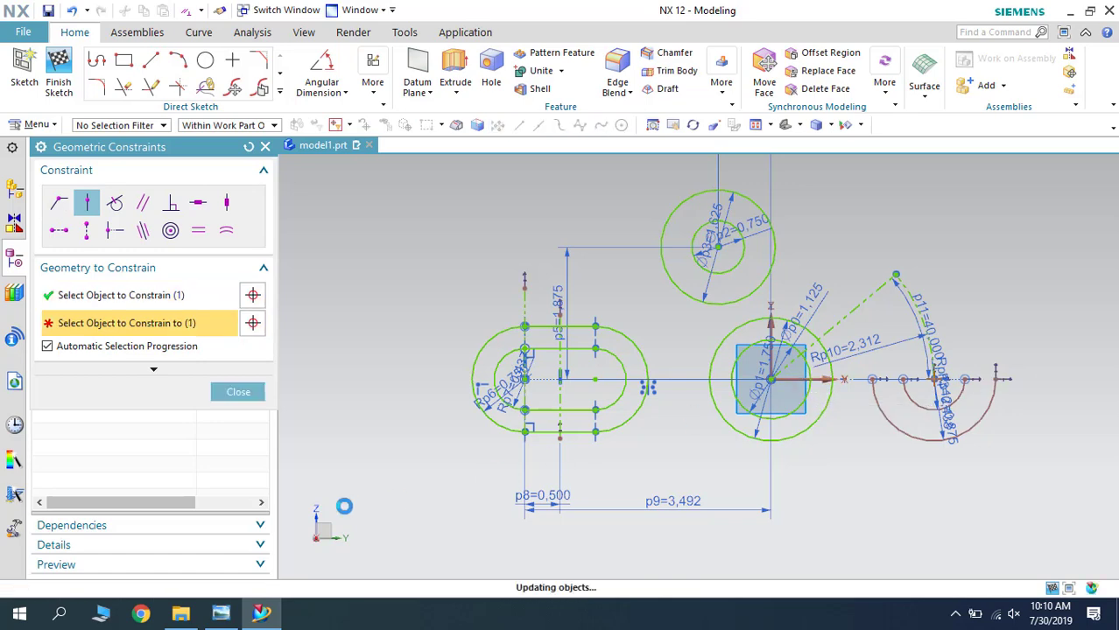
{"action": "left_click", "coordinate": [239, 393]}
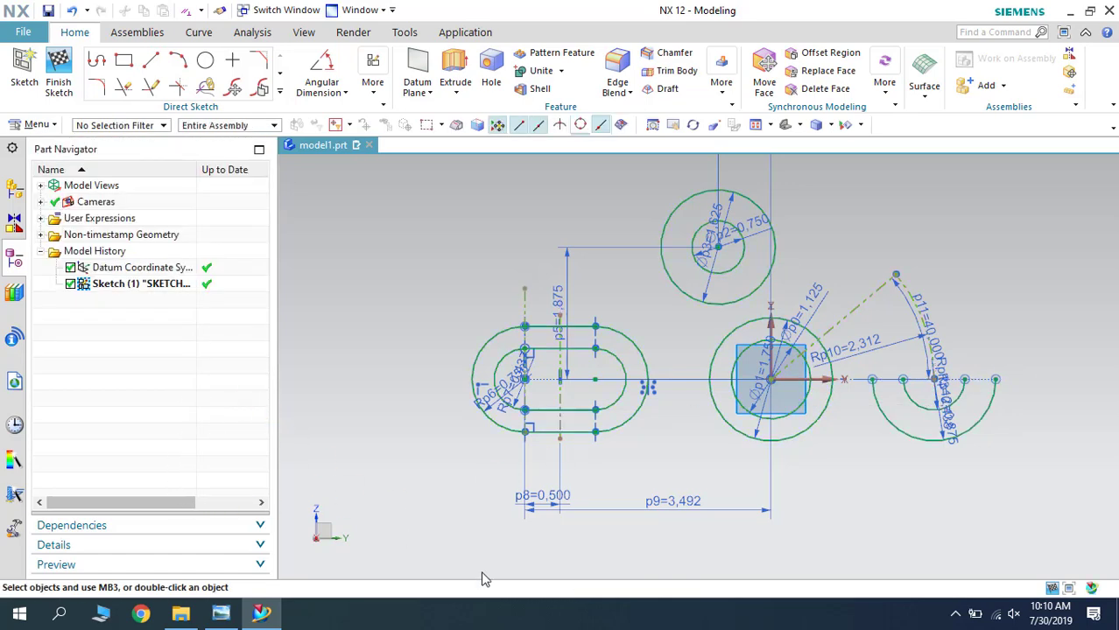
Reposition the 0.875 and 0.438 radius dimensions clear of the curved slot's lower arcs.
{"action": "middle_click_drag", "start_coordinate": [922, 455], "coordinate": [691, 470], "text": "shift"}
{"action": "scroll", "coordinate": [691, 470], "scroll_direction": "up", "scroll_amount": 2}
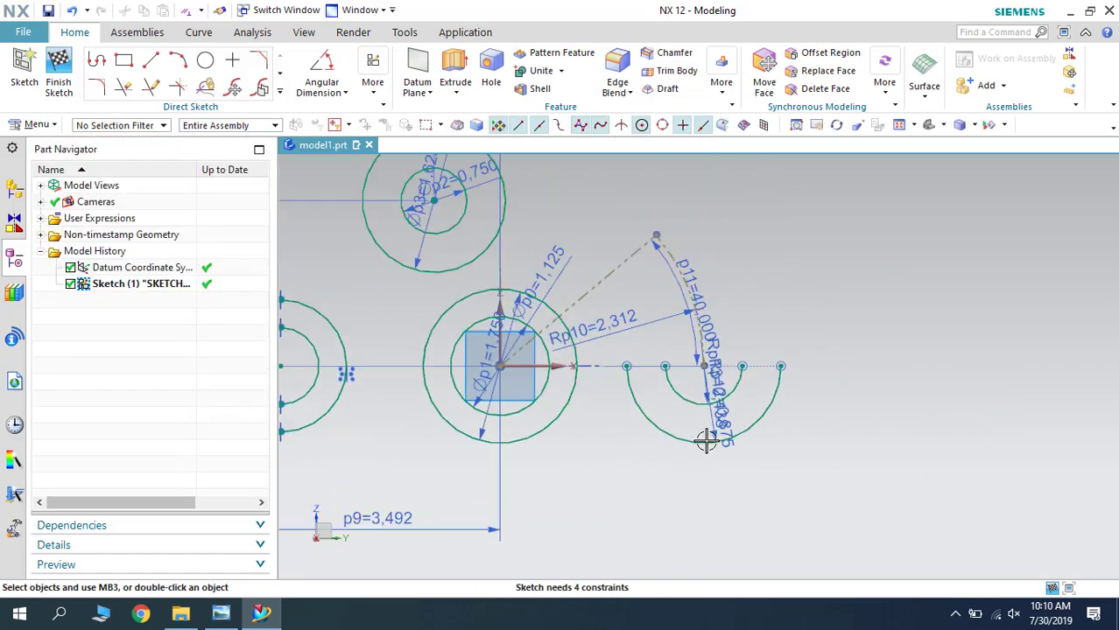
{"action": "left_click_drag", "start_coordinate": [742, 407], "coordinate": [836, 354]}
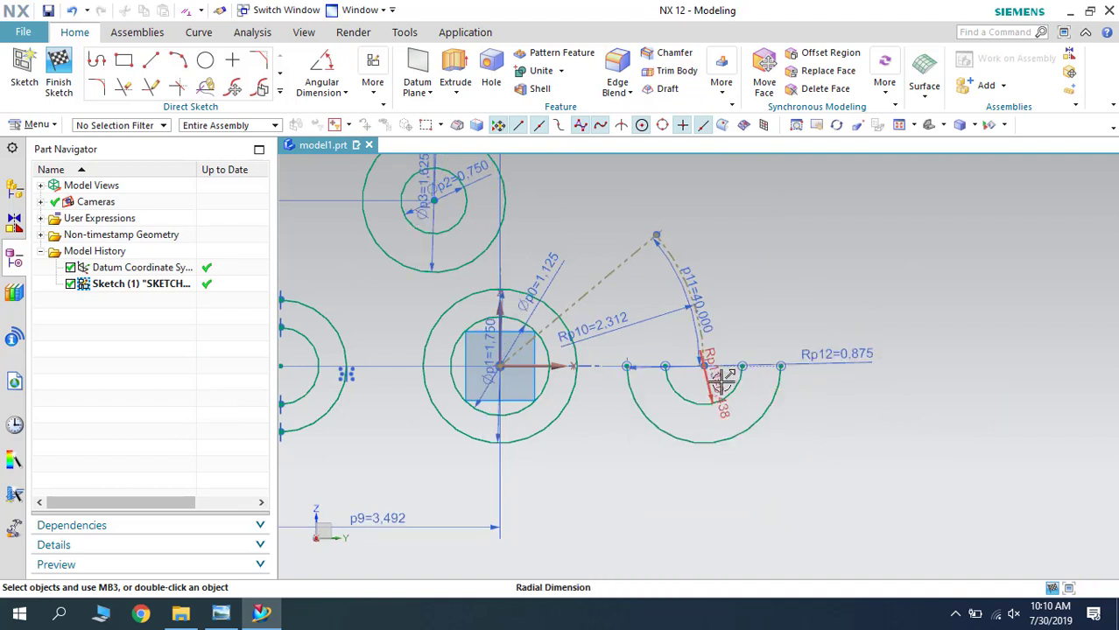
{"action": "left_click_drag", "start_coordinate": [722, 376], "coordinate": [607, 456]}
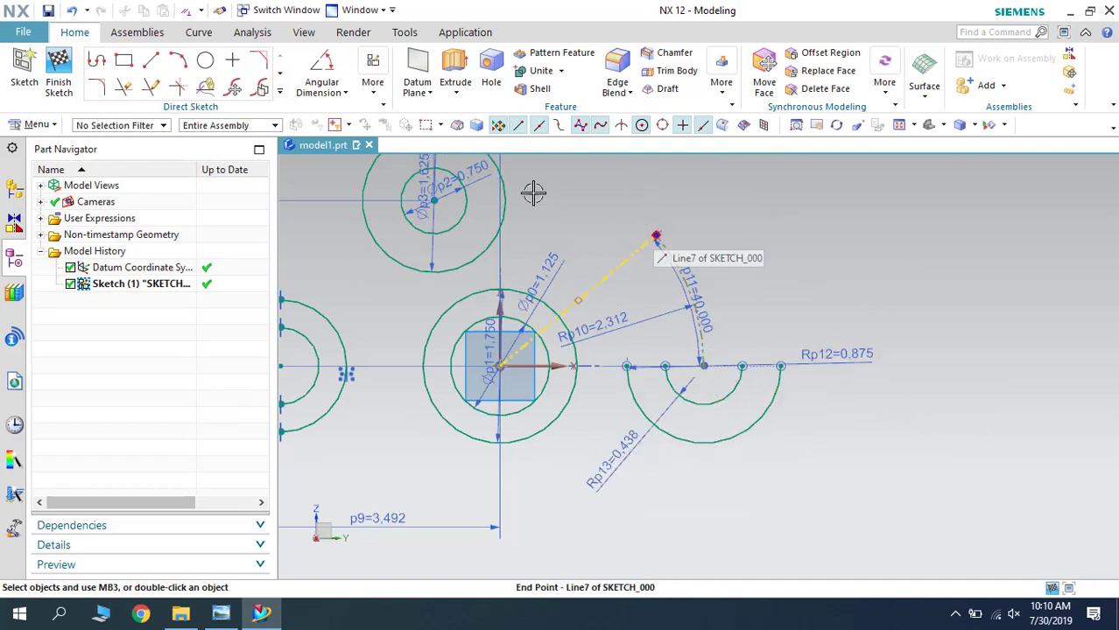
Draw a 0.875 in radius arc centred on the angled line's upper end, starting on that line and sweeping over the top.
{"action": "left_click", "coordinate": [177, 60]}
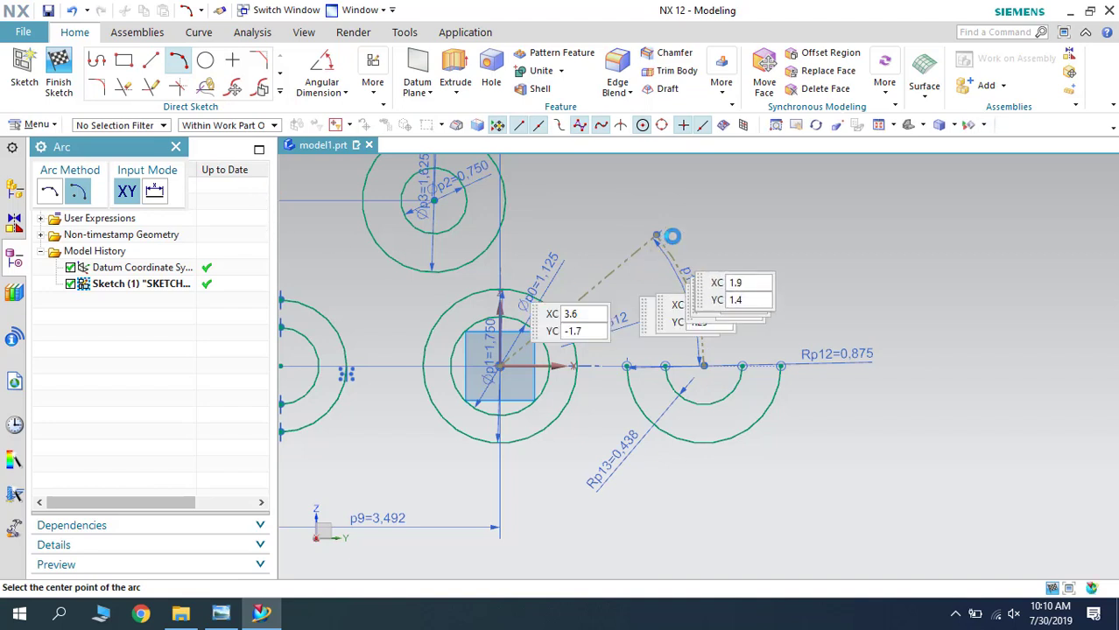
{"action": "left_click", "coordinate": [656, 235]}
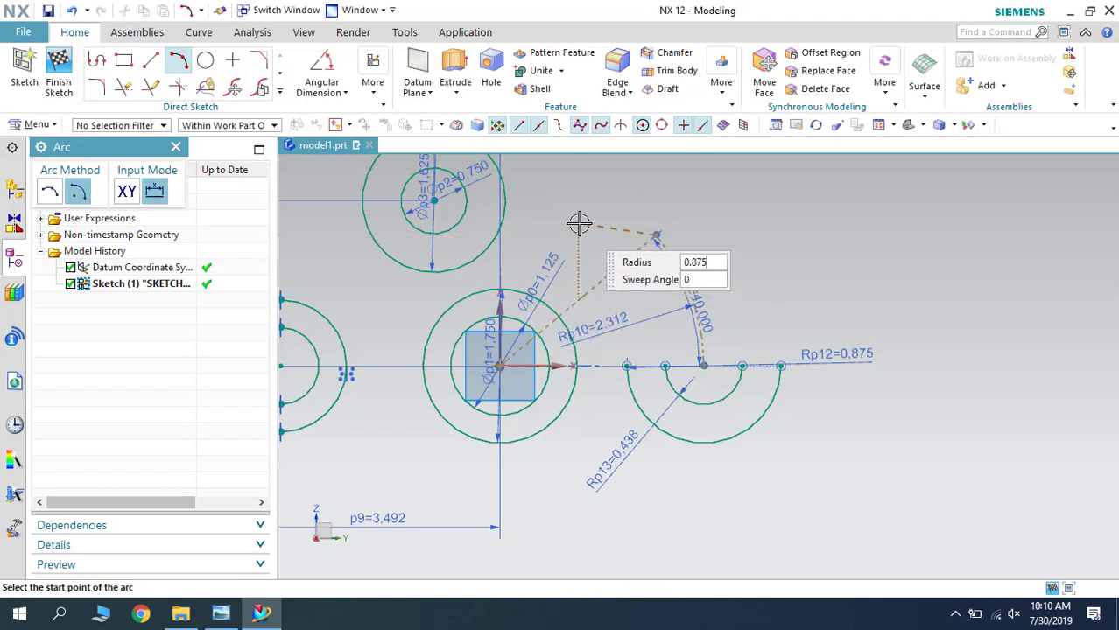
{"action": "left_click", "coordinate": [587, 285]}
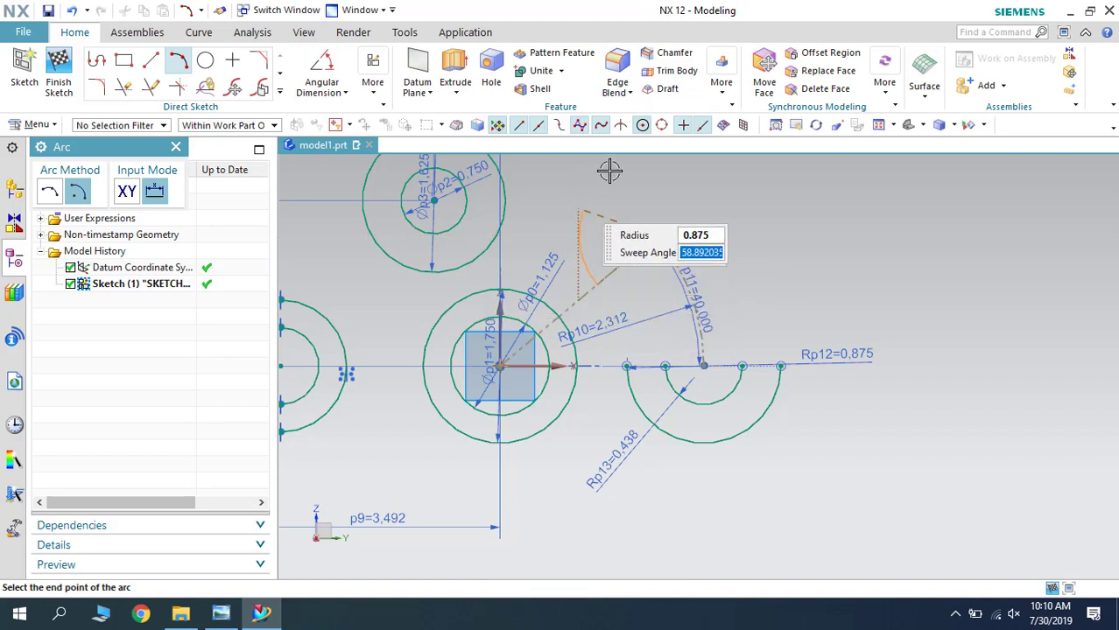
{"action": "left_click", "coordinate": [791, 172]}
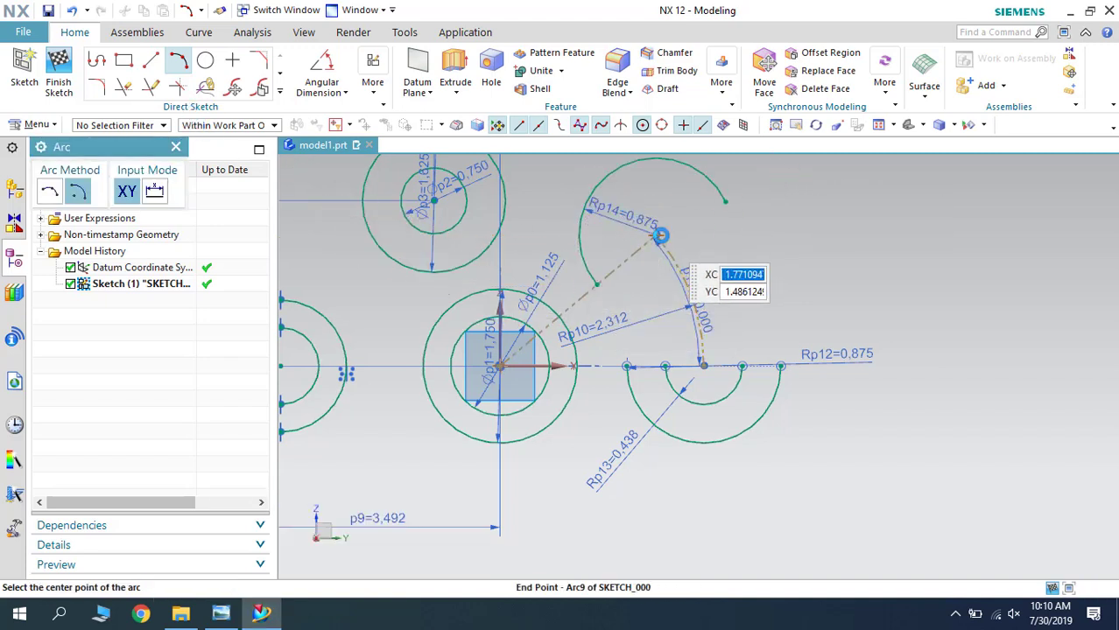
Draw a concentric 0.438 in radius arc inside the upper 0.875 in arc, open toward the lower arcs.
{"action": "left_click", "coordinate": [655, 234]}
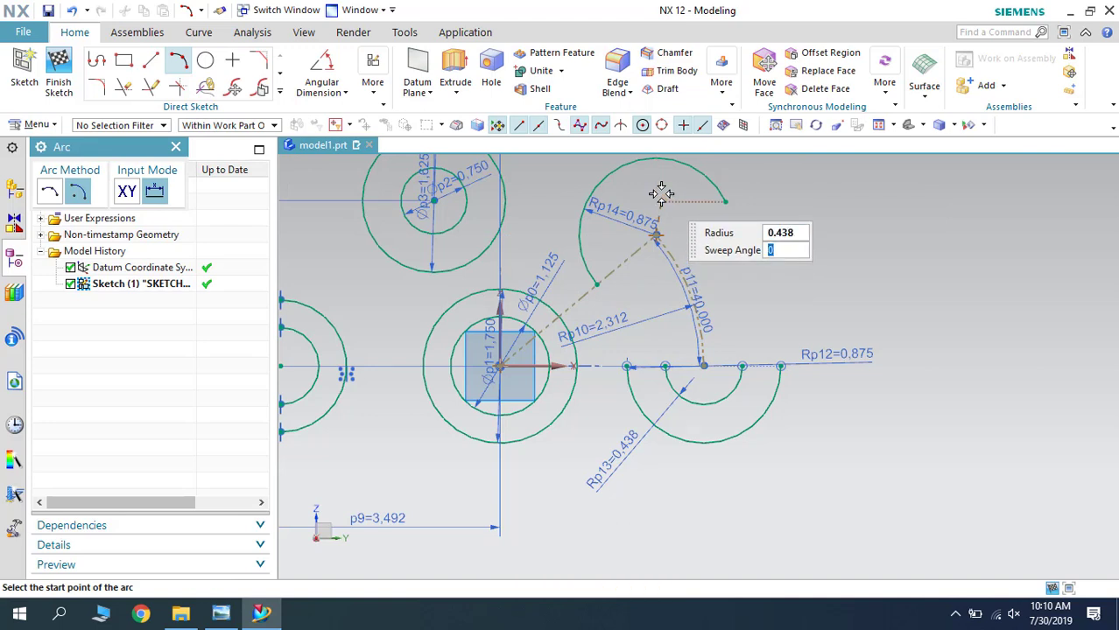
{"action": "left_click", "coordinate": [767, 190]}
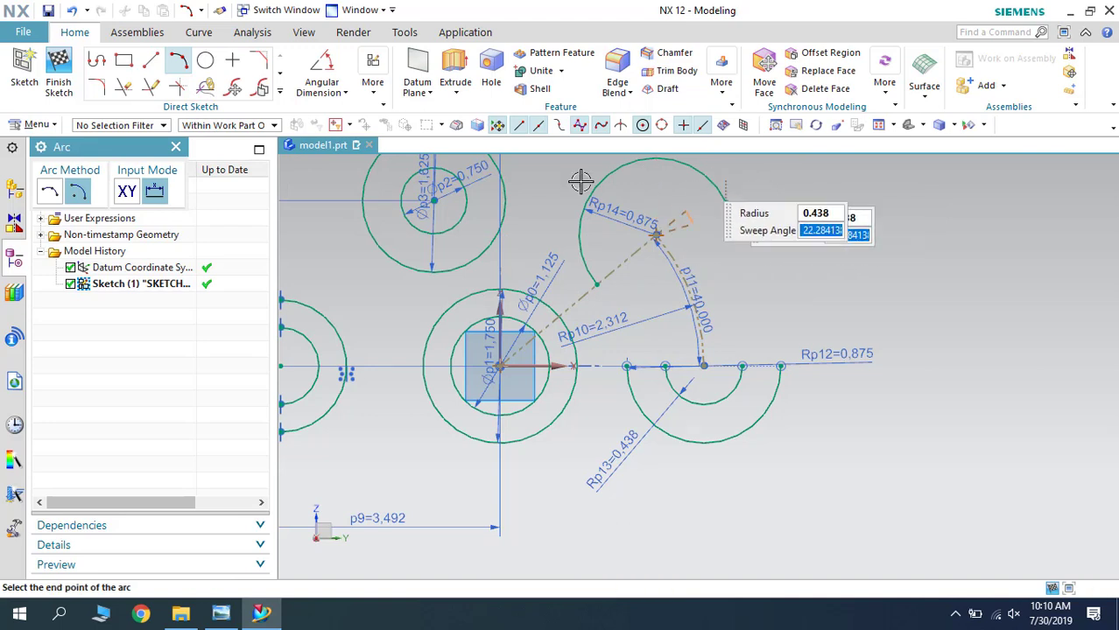
{"action": "left_click", "coordinate": [579, 337]}
{"action": "key", "text": "Escape"}
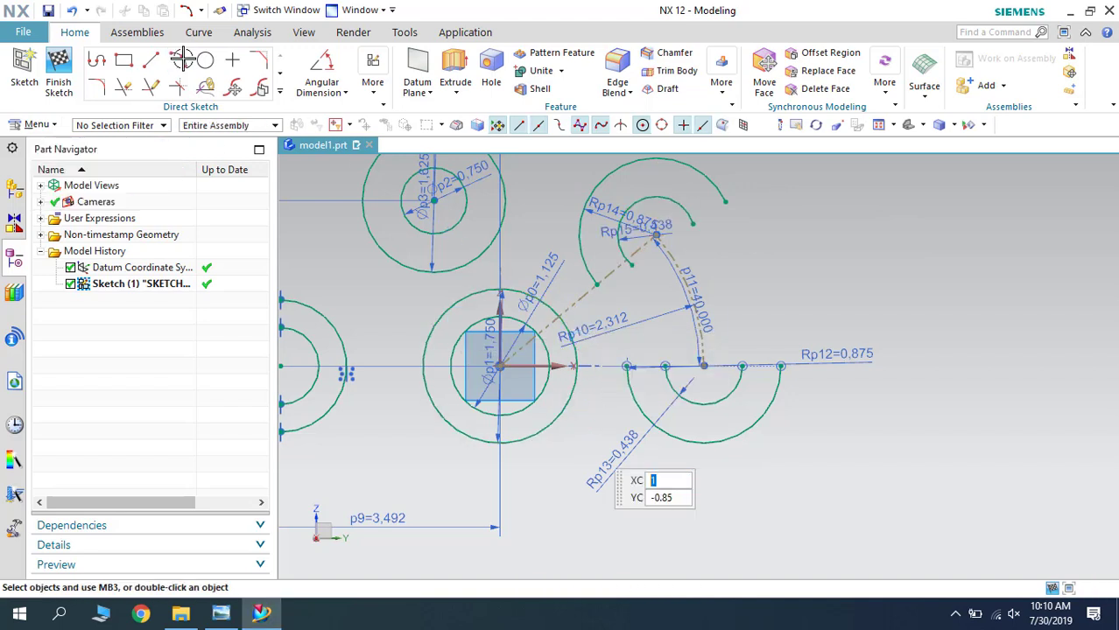
Draw a 3.187 in radius arc centred on the origin from the lower outer arc's right endpoint up toward the upper outer arc.
{"action": "left_click", "coordinate": [178, 60]}
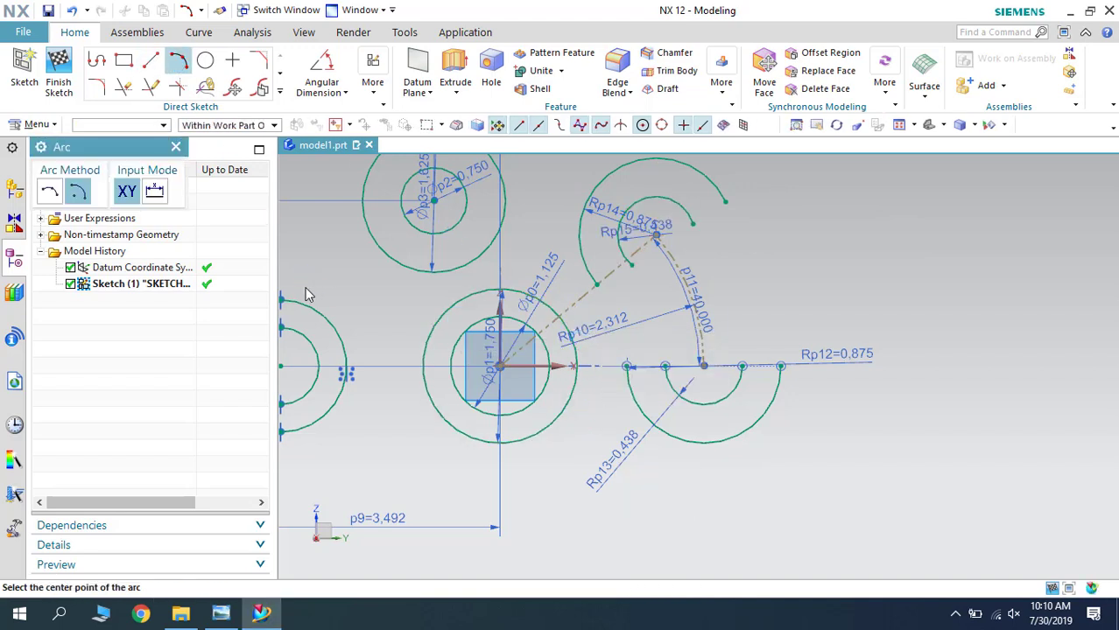
{"action": "left_click", "coordinate": [499, 366]}
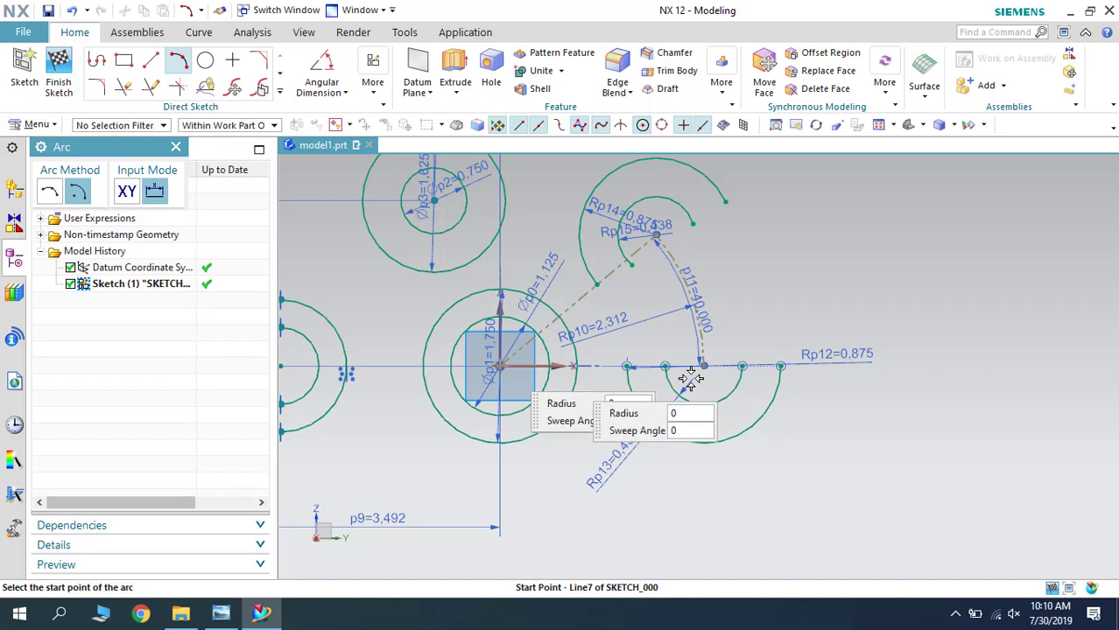
{"action": "left_click", "coordinate": [779, 366]}
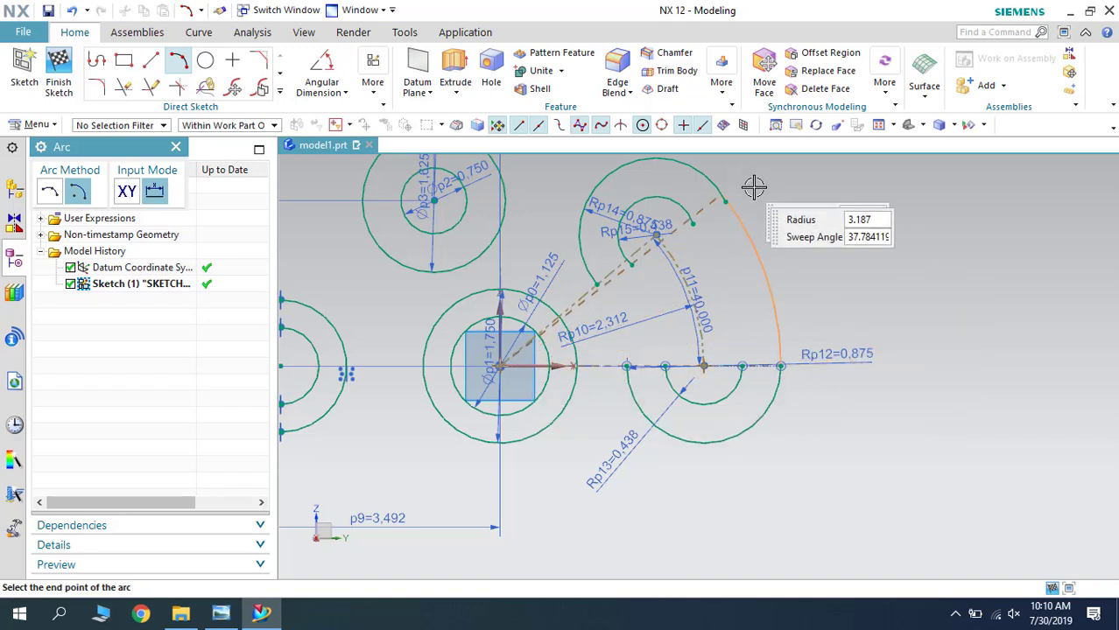
{"action": "left_click", "coordinate": [722, 389]}
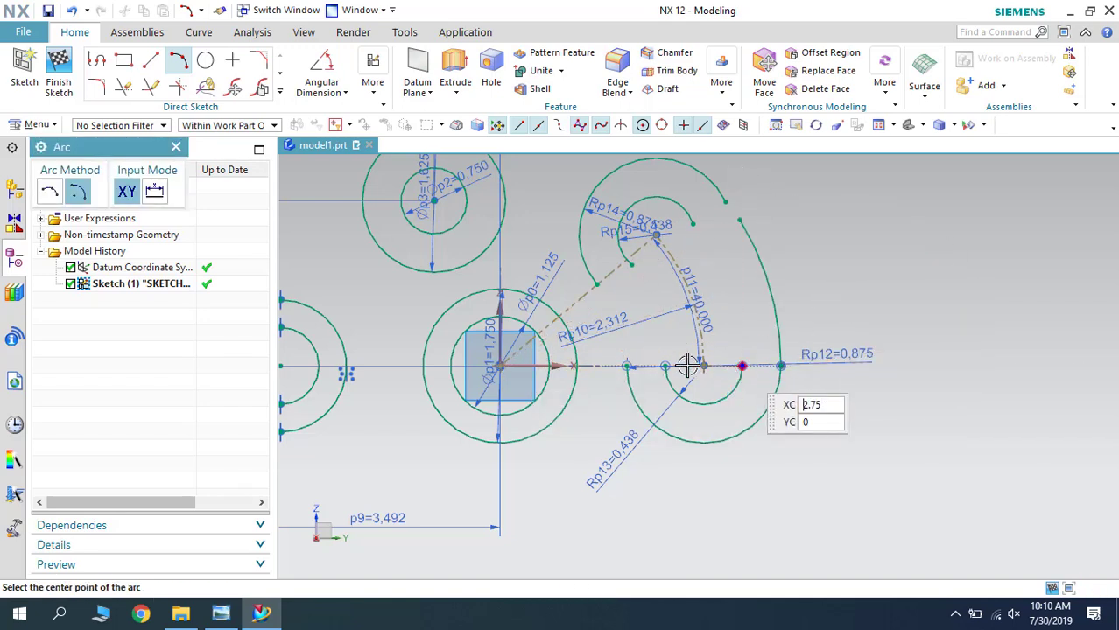
Draw a 2.75 in radius arc centred on the origin from the lower inner arc's right endpoint to the upper inner arc's right end.
{"action": "left_click", "coordinate": [500, 366]}
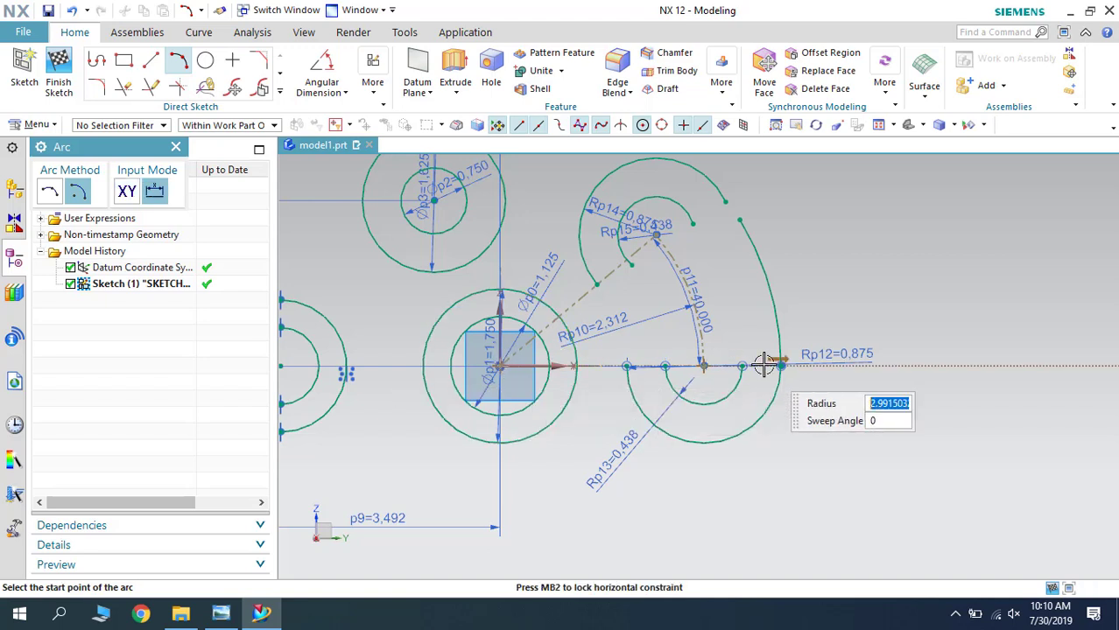
{"action": "left_click", "coordinate": [740, 366]}
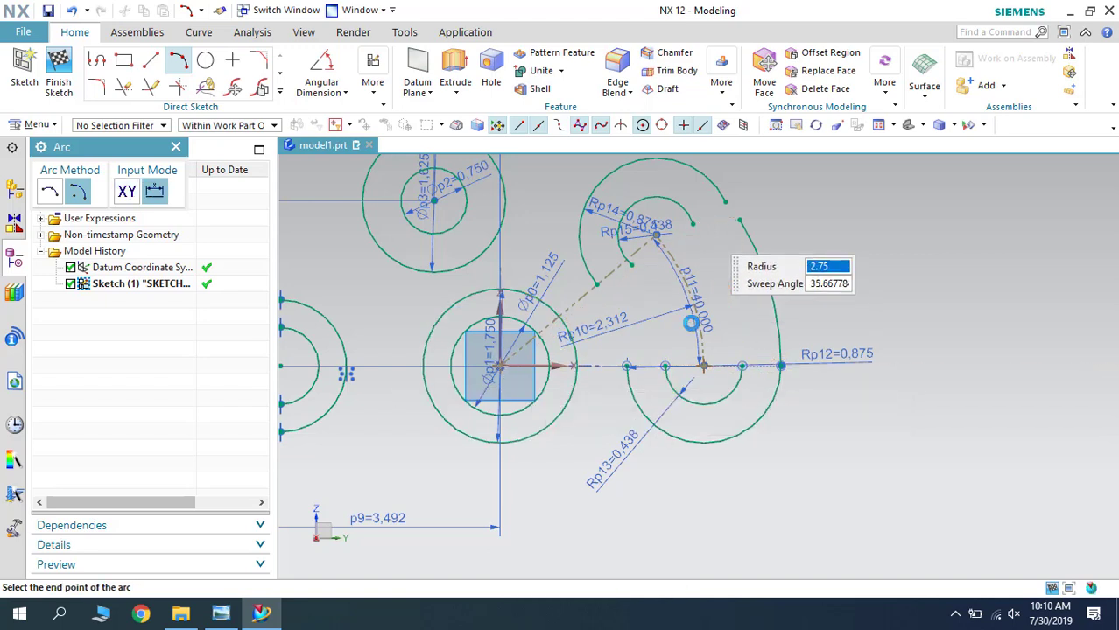
{"action": "left_click", "coordinate": [694, 225]}
Check the reference drawing and draw a 1.874 in radius arc centred on the origin, closing the inner side of the curved slot.
{"action": "left_click", "coordinate": [226, 617]}
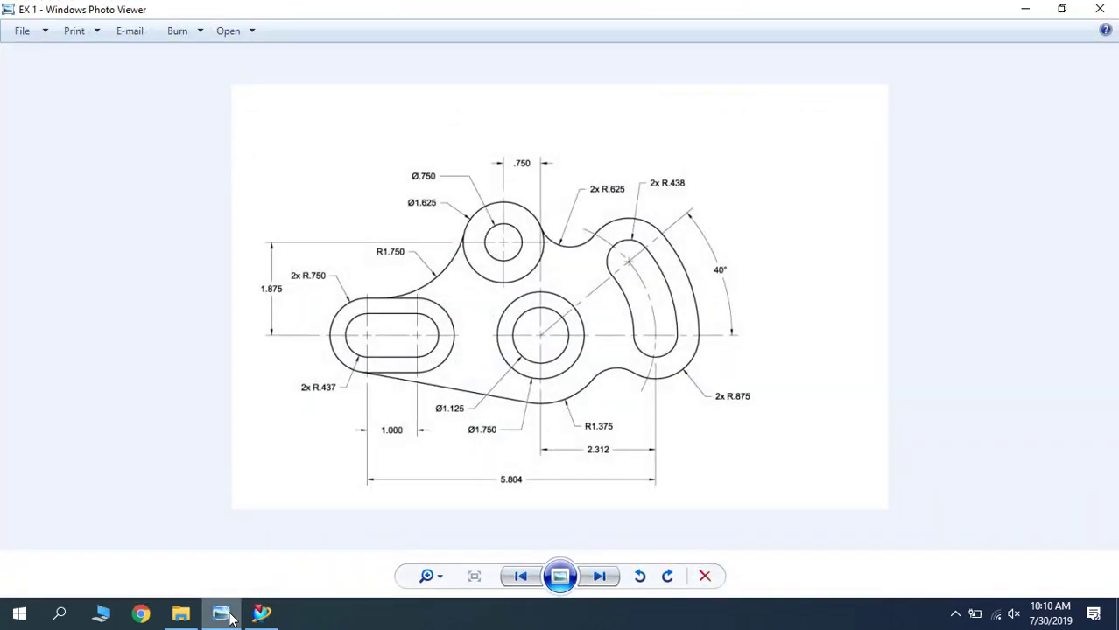
{"action": "left_click", "coordinate": [229, 618]}
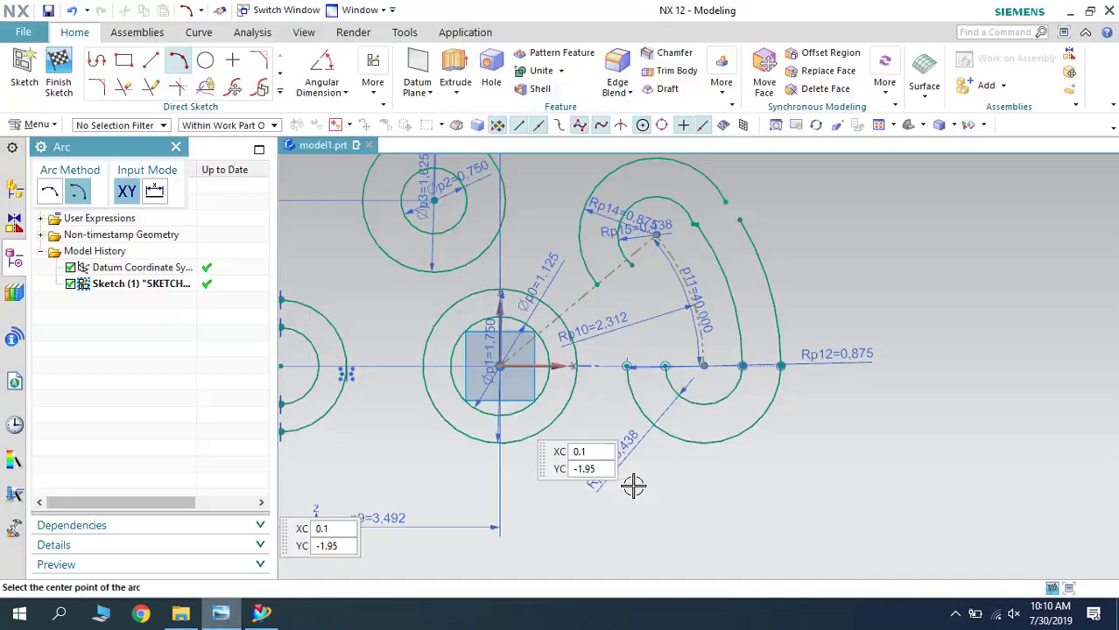
{"action": "left_click", "coordinate": [494, 363]}
{"action": "left_click", "coordinate": [666, 365]}
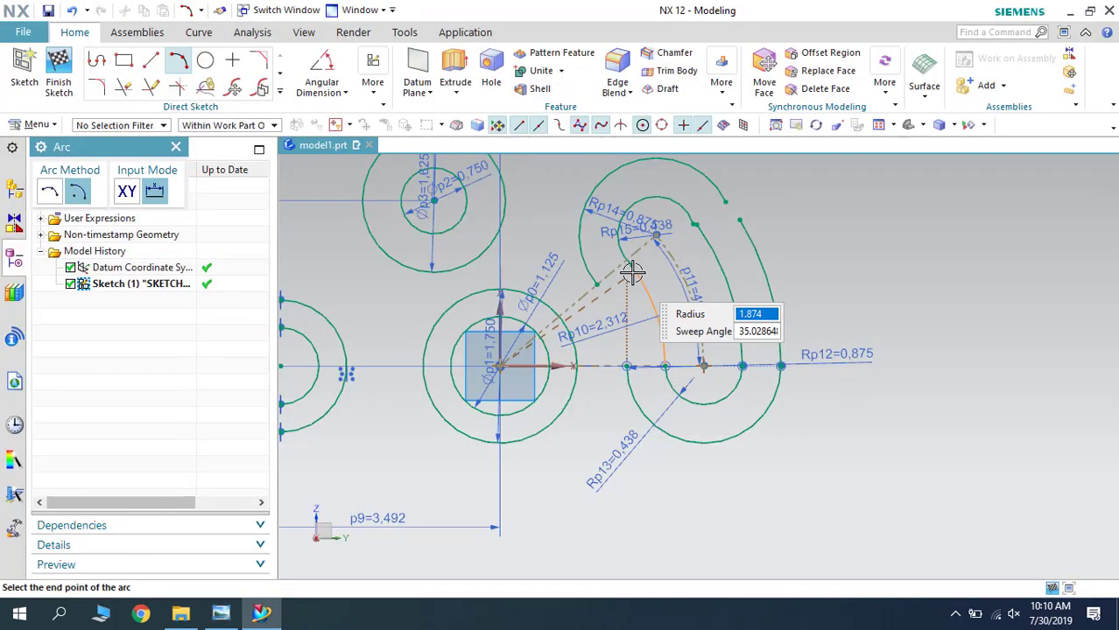
{"action": "left_click", "coordinate": [652, 297]}
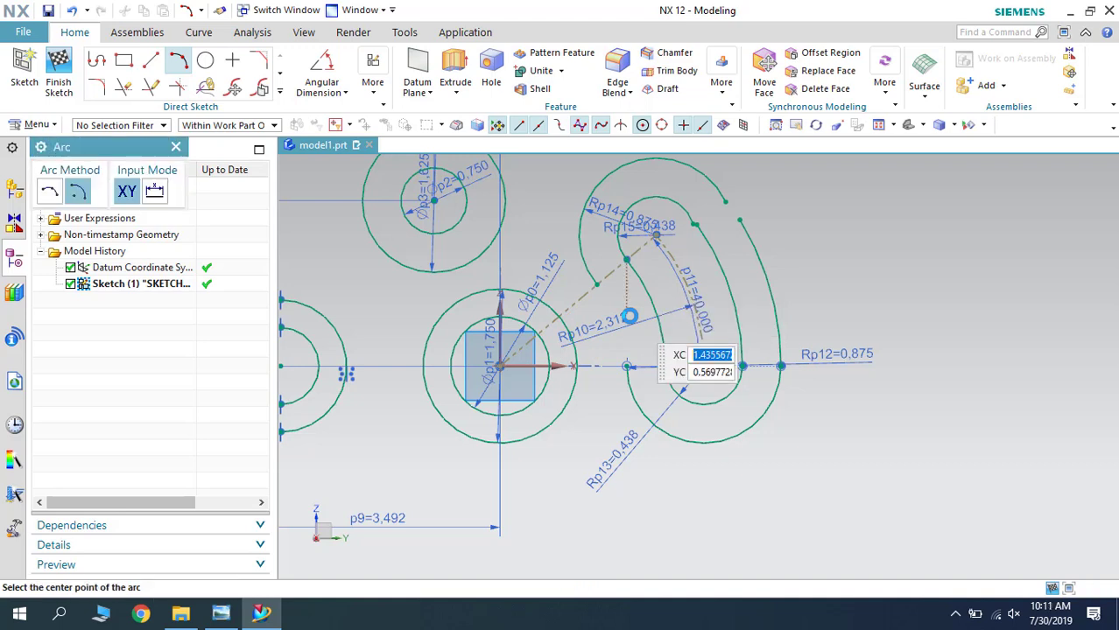
{"action": "key", "text": "Escape"}
Make the upper ends of the 2.75 in and 3.187 in arcs coincident with the 0.438 in and 0.875 in radius arc ends.
{"action": "left_click", "coordinate": [693, 282]}
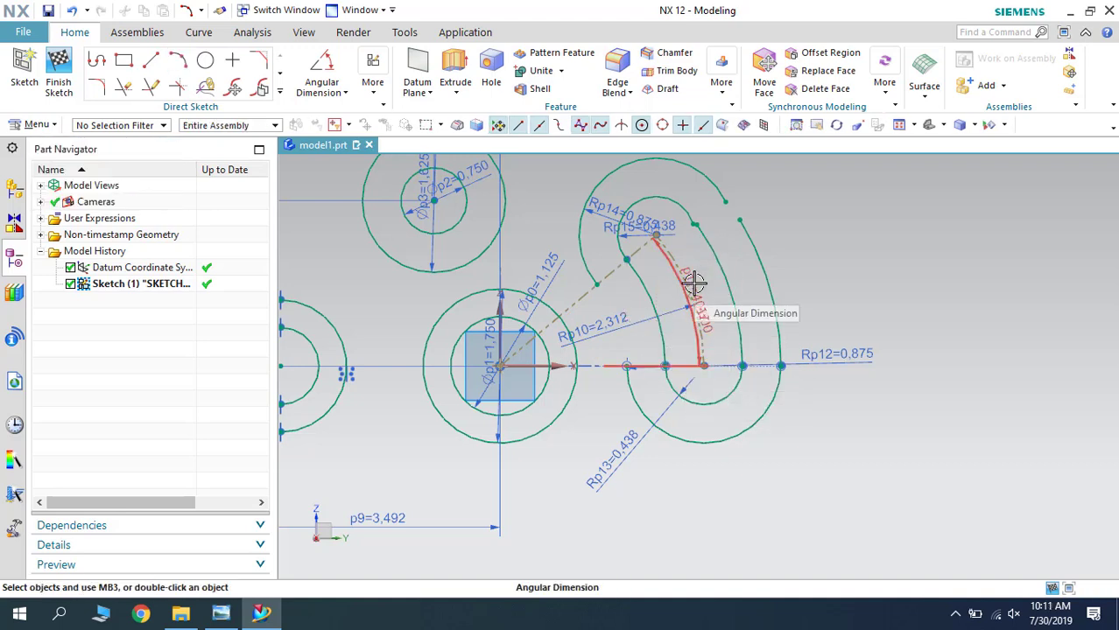
{"action": "key", "text": "c"}
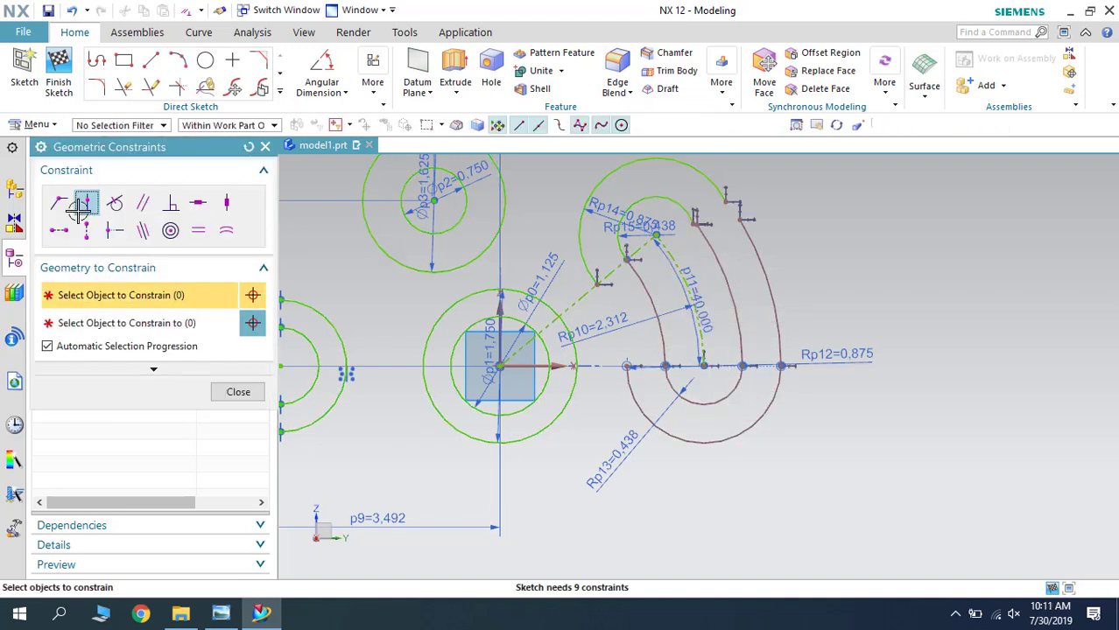
{"action": "left_click", "coordinate": [59, 203]}
{"action": "left_click", "coordinate": [689, 224]}
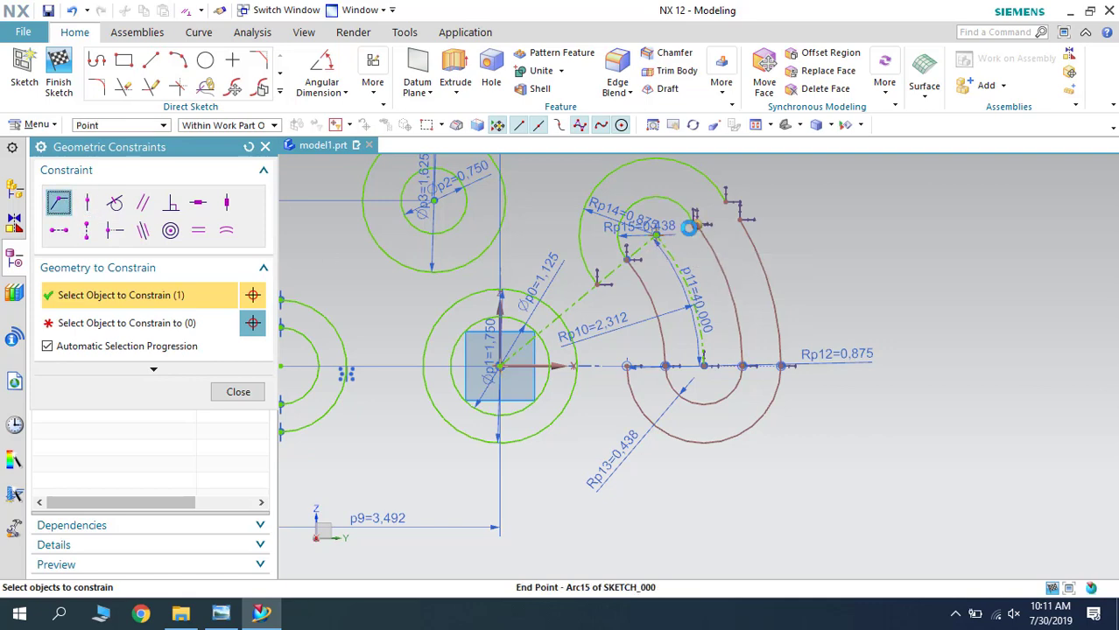
{"action": "left_click", "coordinate": [685, 283]}
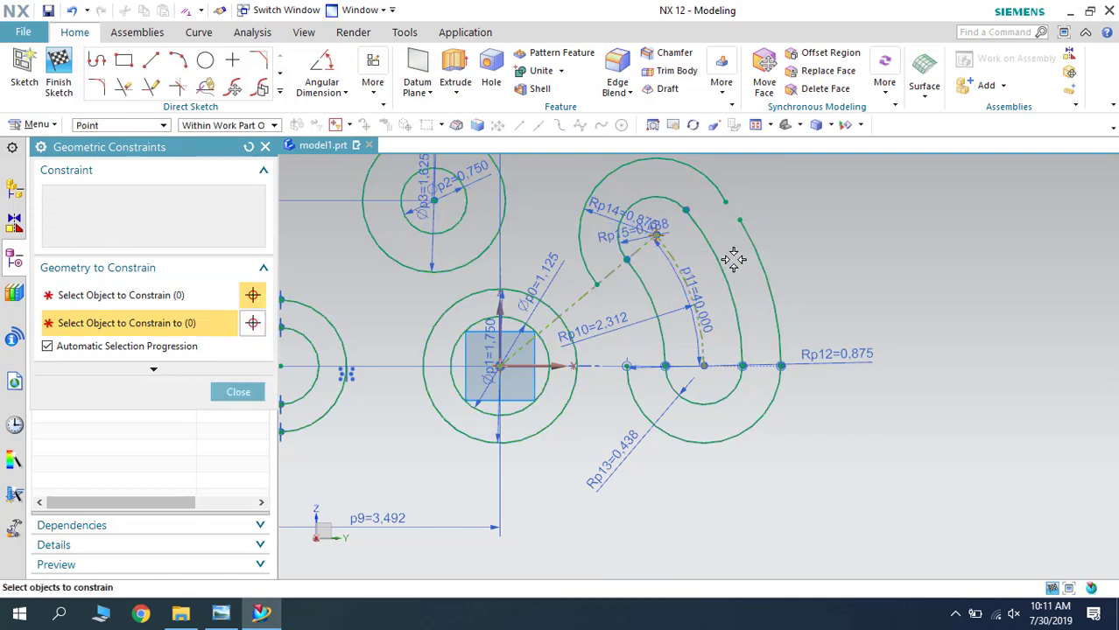
{"action": "left_click", "coordinate": [739, 221]}
{"action": "left_click", "coordinate": [725, 202]}
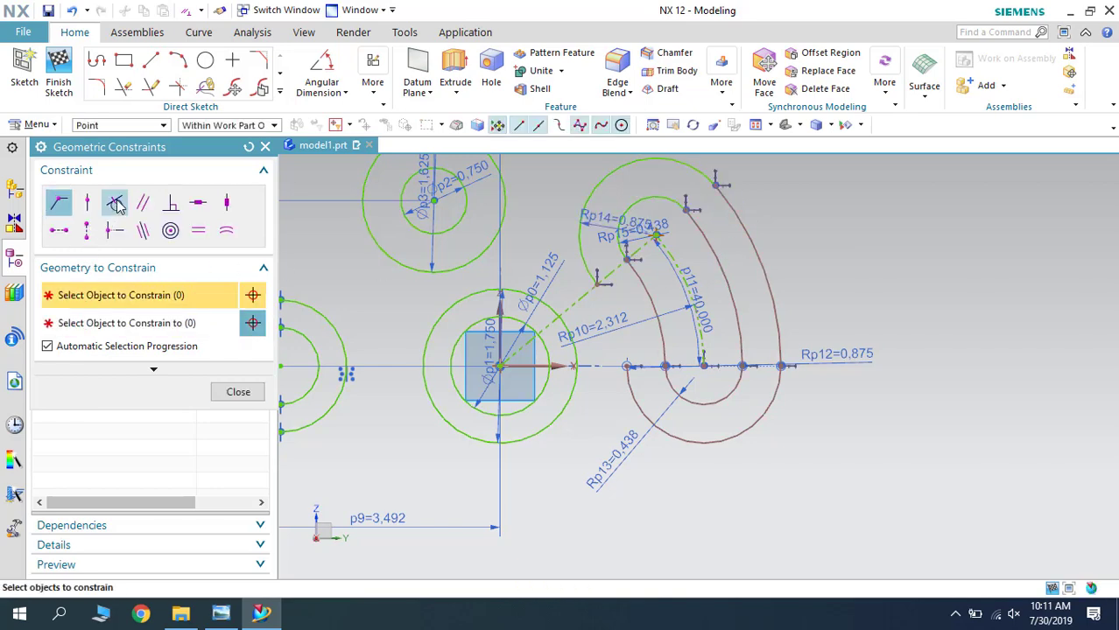
Apply tangent constraints between the upper 0.438 in arc and the 2.75 in arc, and between the upper 0.875 in arc and the 3.187 in arc.
{"action": "left_click", "coordinate": [679, 200]}
{"action": "left_click", "coordinate": [744, 233]}
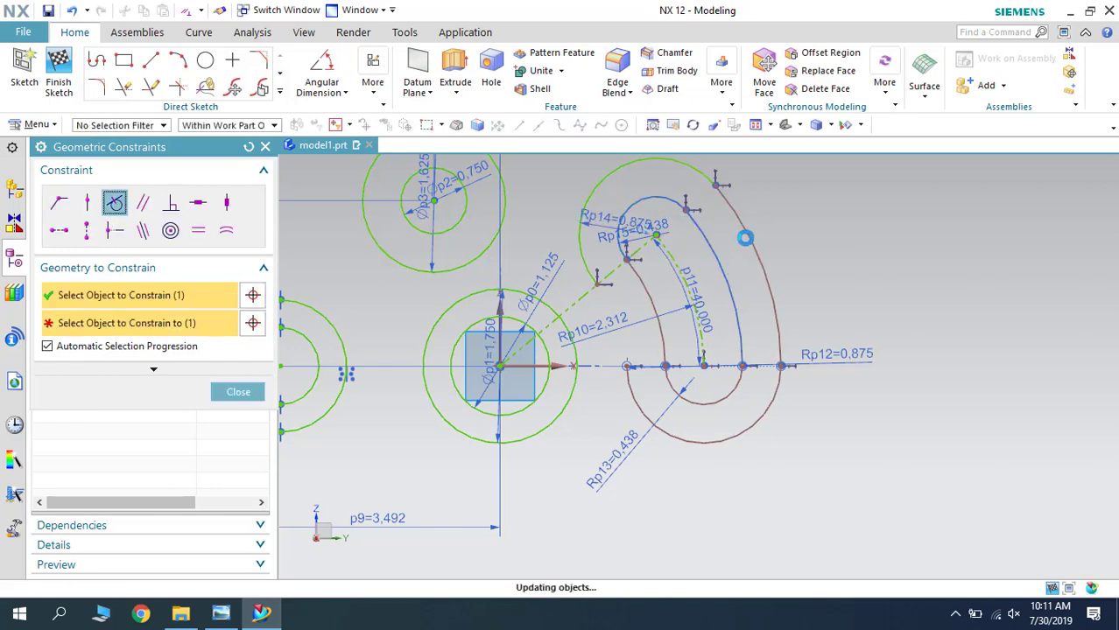
{"action": "left_click", "coordinate": [742, 229]}
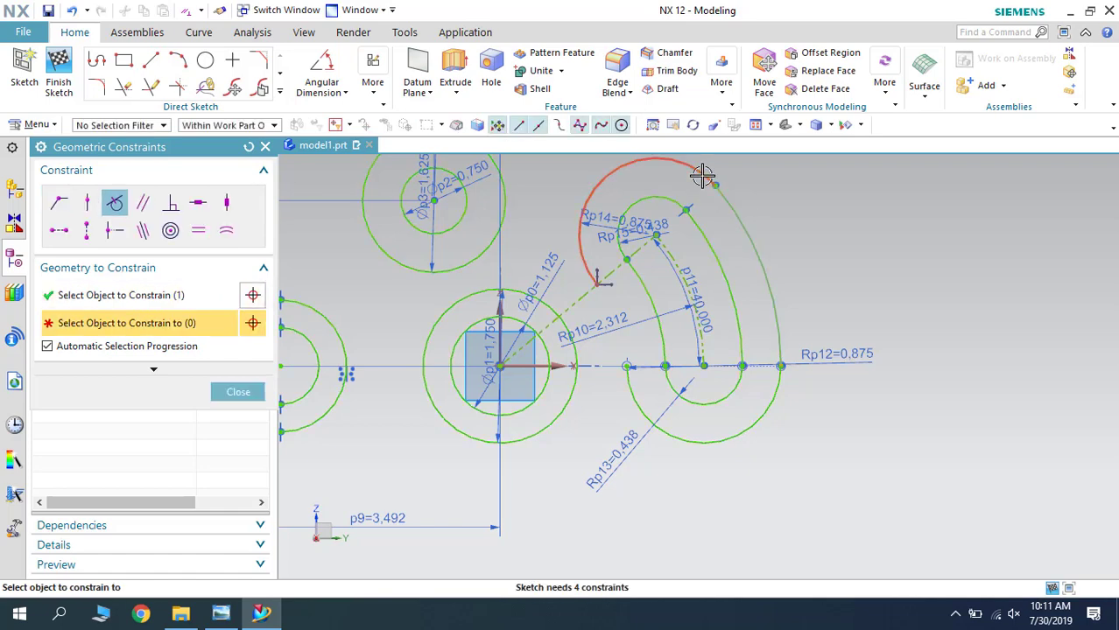
{"action": "left_click", "coordinate": [701, 258]}
{"action": "left_click", "coordinate": [560, 345]}
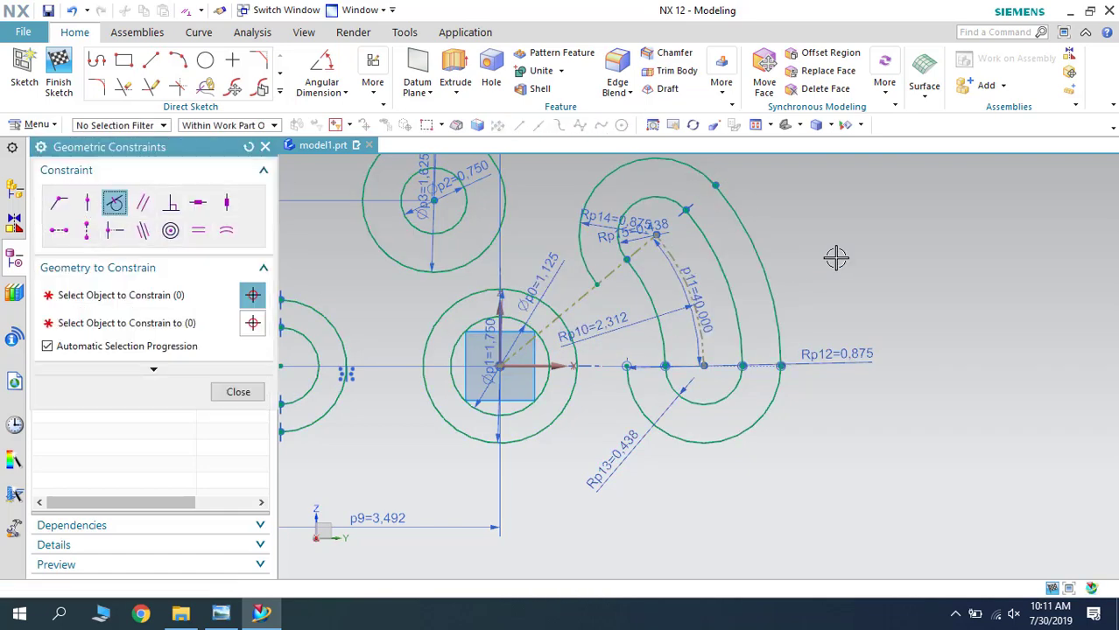
{"action": "key", "text": "Escape"}
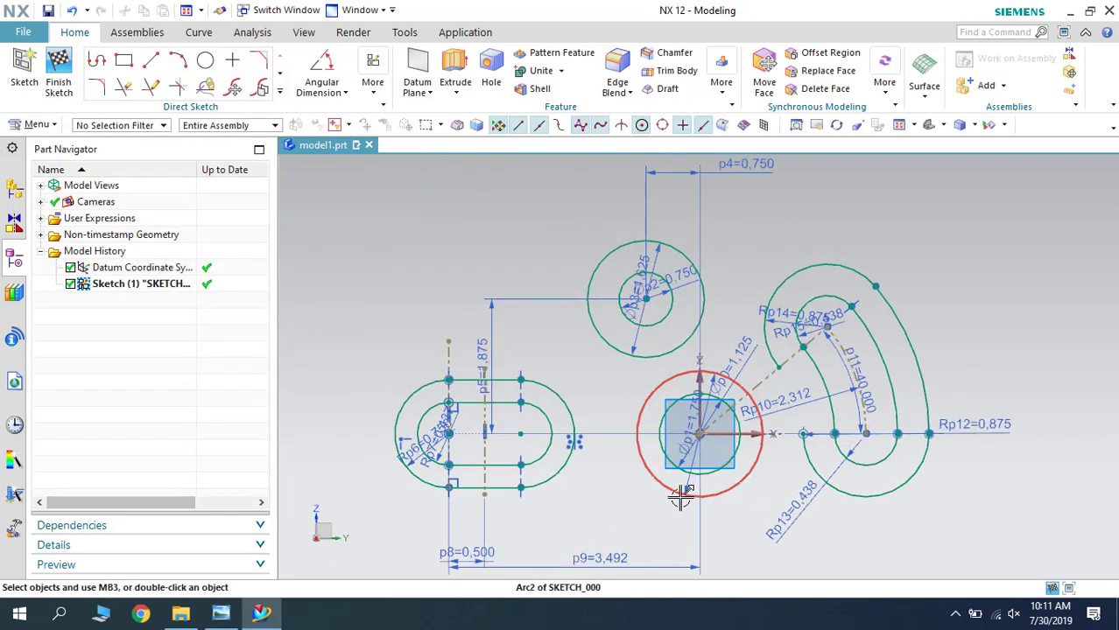
Check the reference drawing and sketch a three-point concave arc of about 4.49 in radius from above the straight slot to above the upper circles.
{"action": "left_click", "coordinate": [236, 617]}
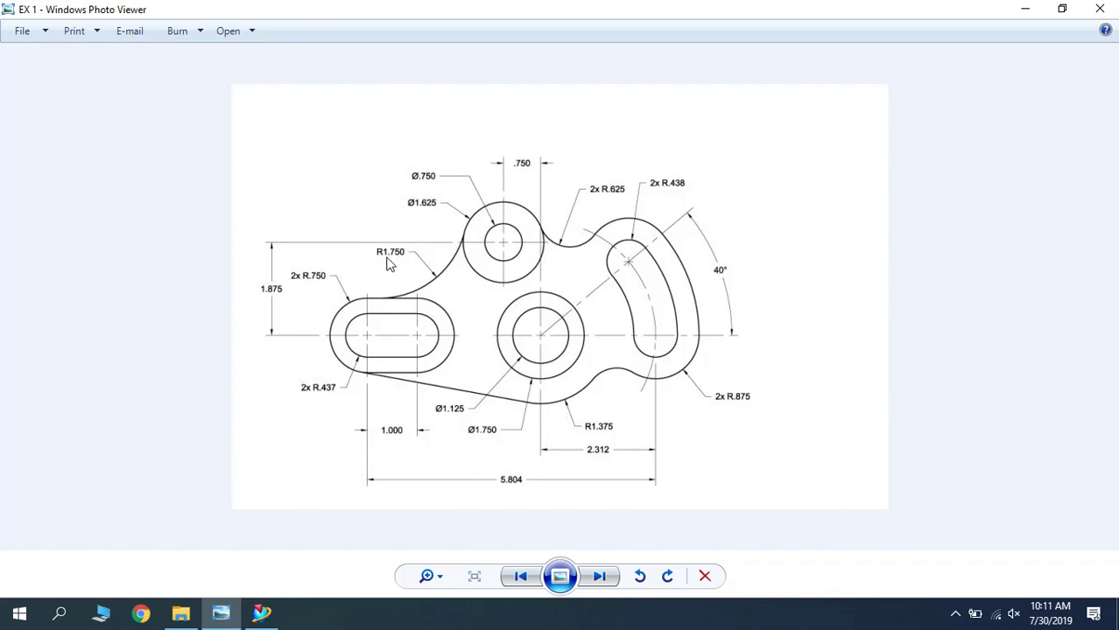
{"action": "left_click", "coordinate": [1025, 10]}
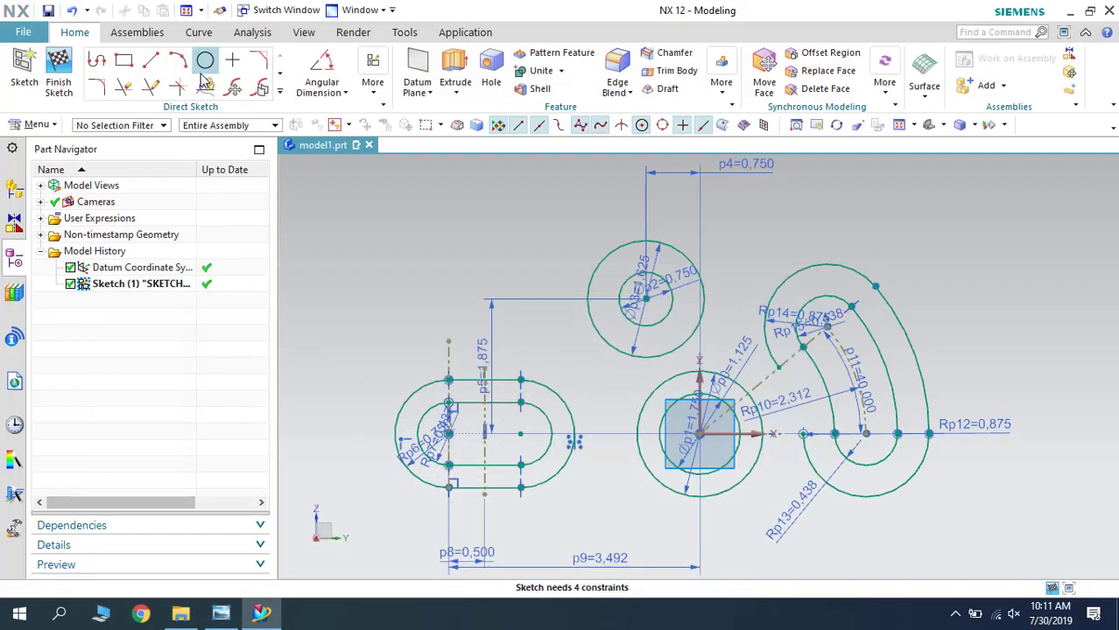
{"action": "left_click", "coordinate": [178, 59]}
{"action": "left_click", "coordinate": [50, 191]}
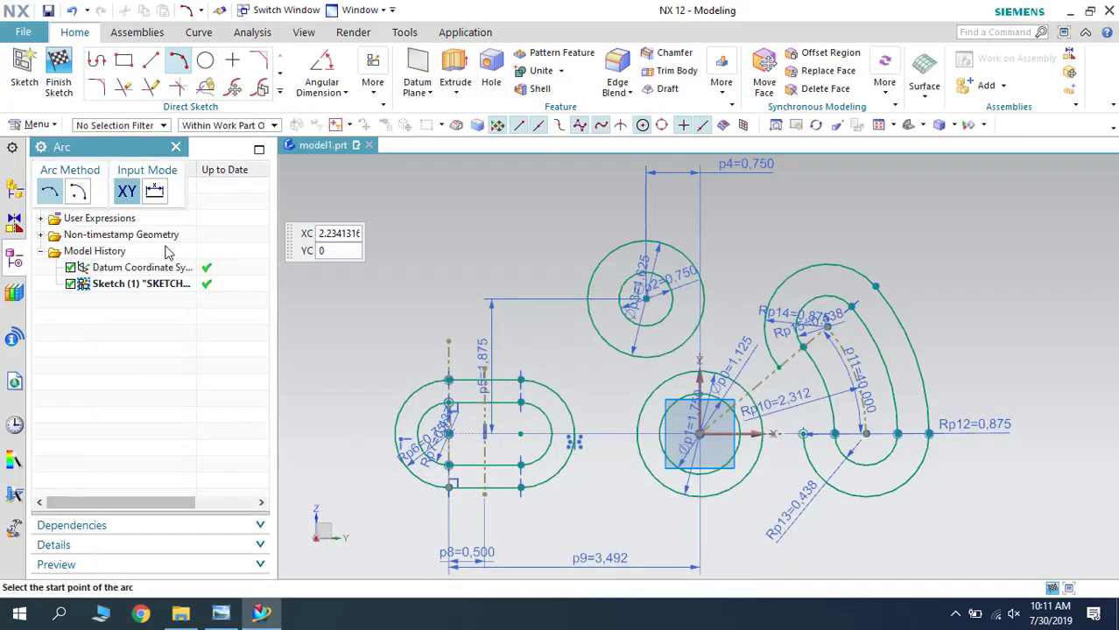
{"action": "left_click", "coordinate": [450, 349]}
{"action": "left_click", "coordinate": [615, 211]}
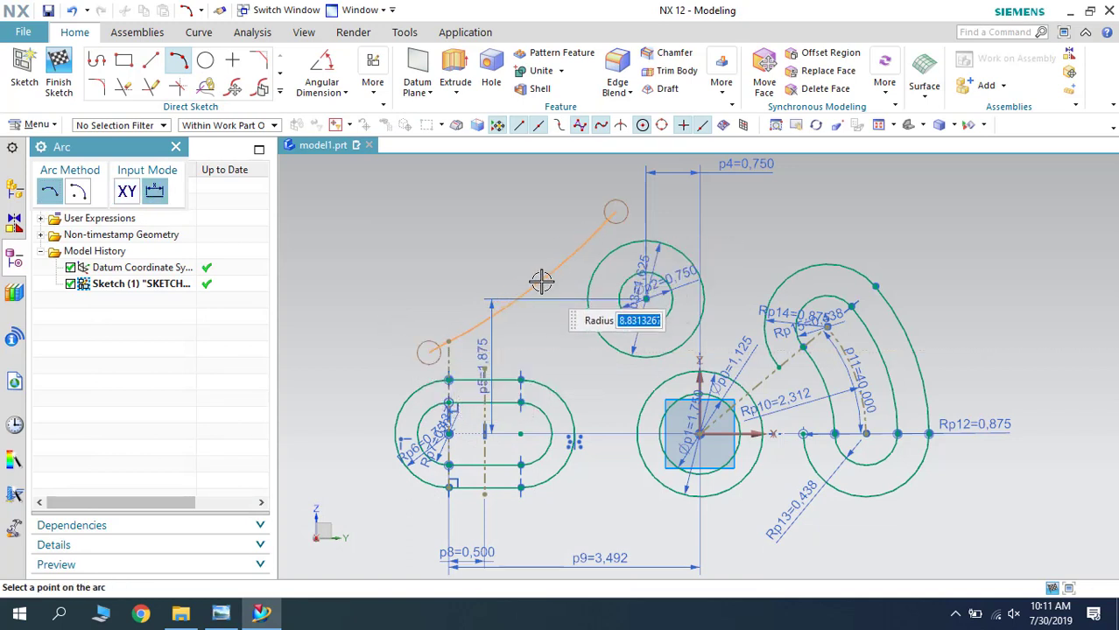
{"action": "left_click", "coordinate": [535, 295]}
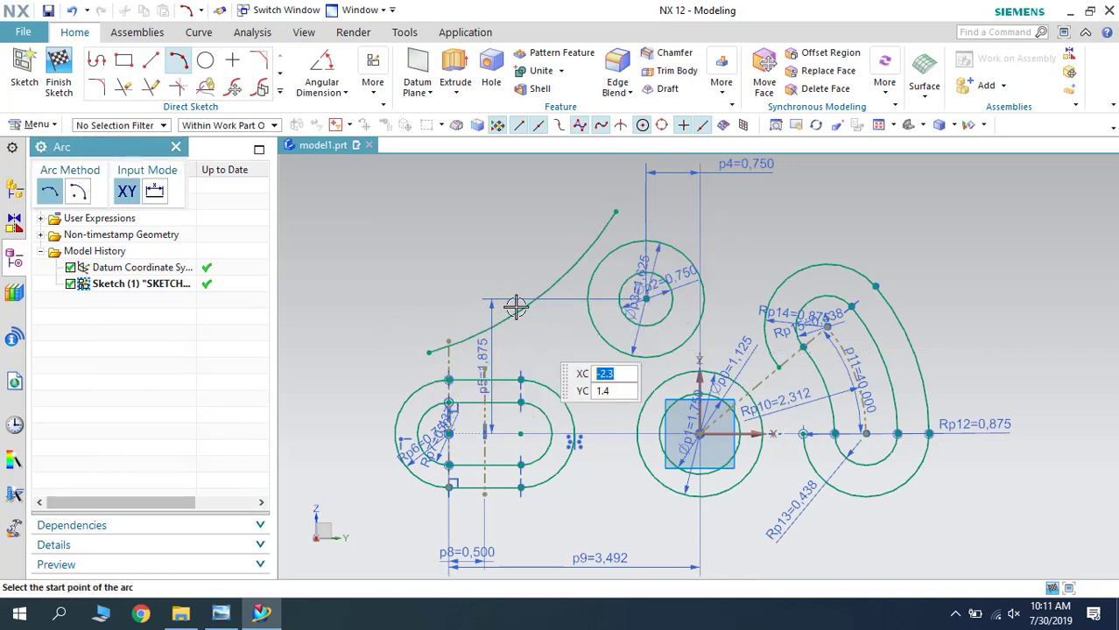
Add a radial dimension to the new concave arc and set its radius to 1.75 in.
{"action": "left_click", "coordinate": [332, 91]}
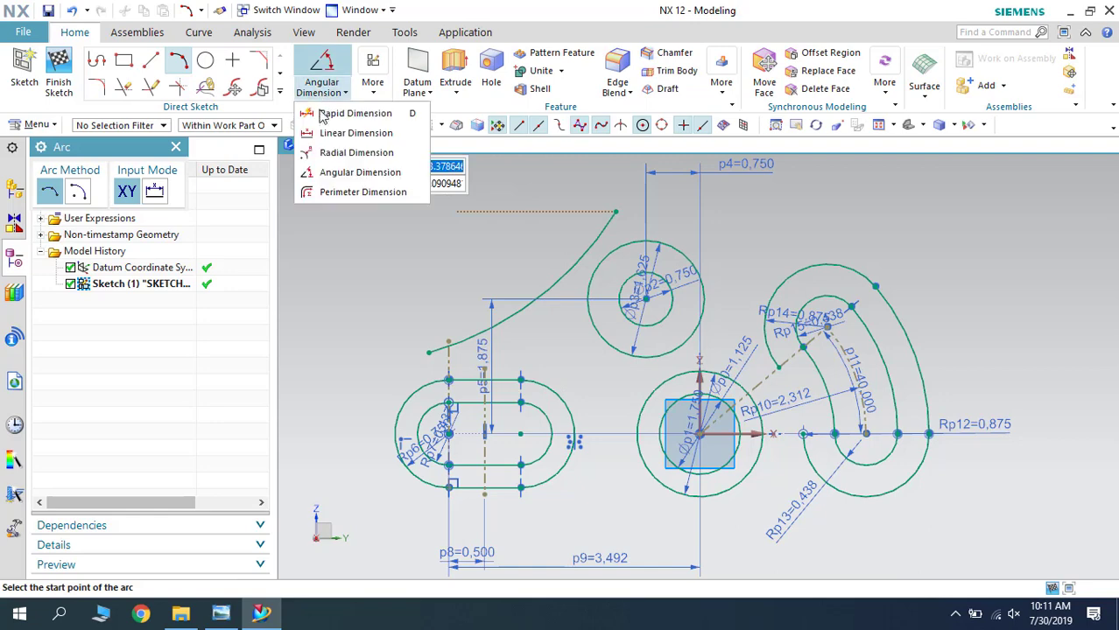
{"action": "left_click", "coordinate": [355, 133]}
{"action": "left_click", "coordinate": [322, 83]}
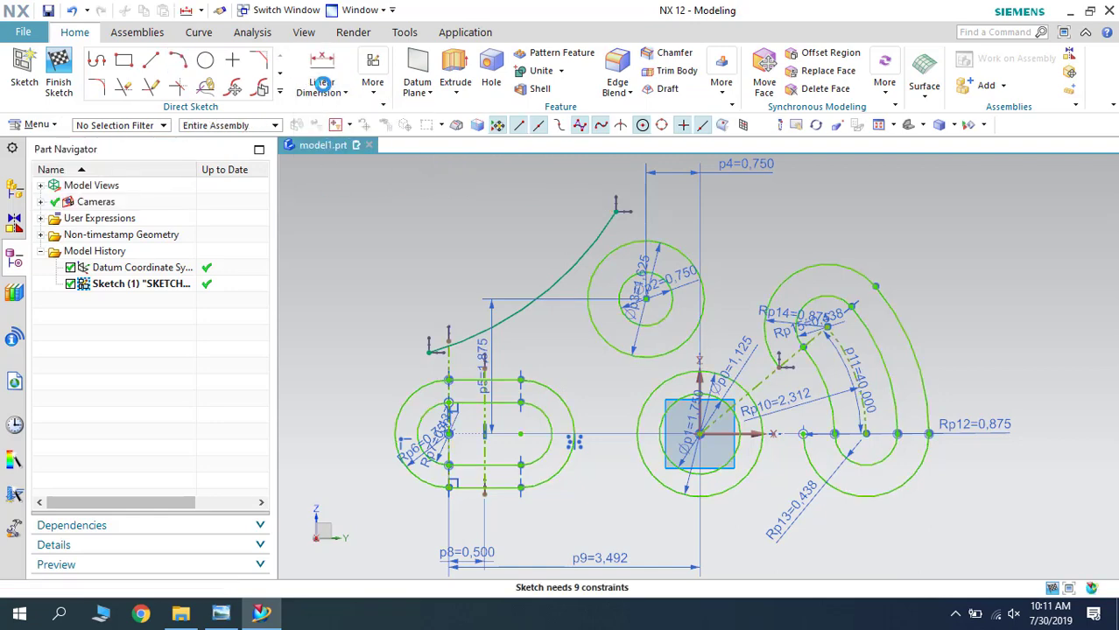
{"action": "left_click", "coordinate": [345, 92]}
{"action": "left_click", "coordinate": [325, 99]}
{"action": "left_click", "coordinate": [324, 96]}
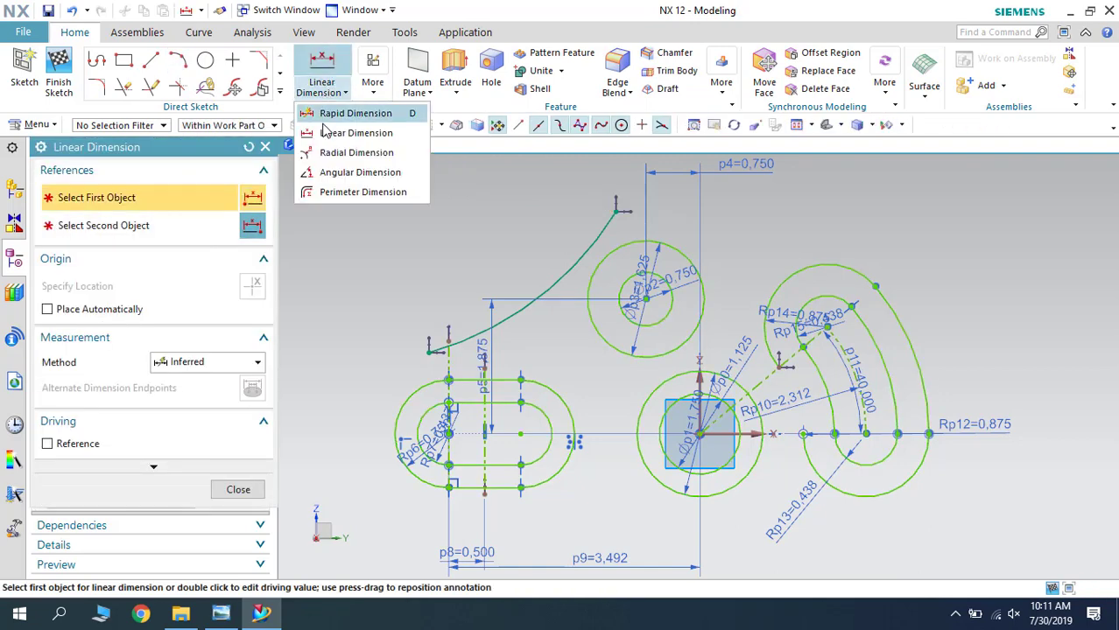
{"action": "left_click", "coordinate": [326, 147]}
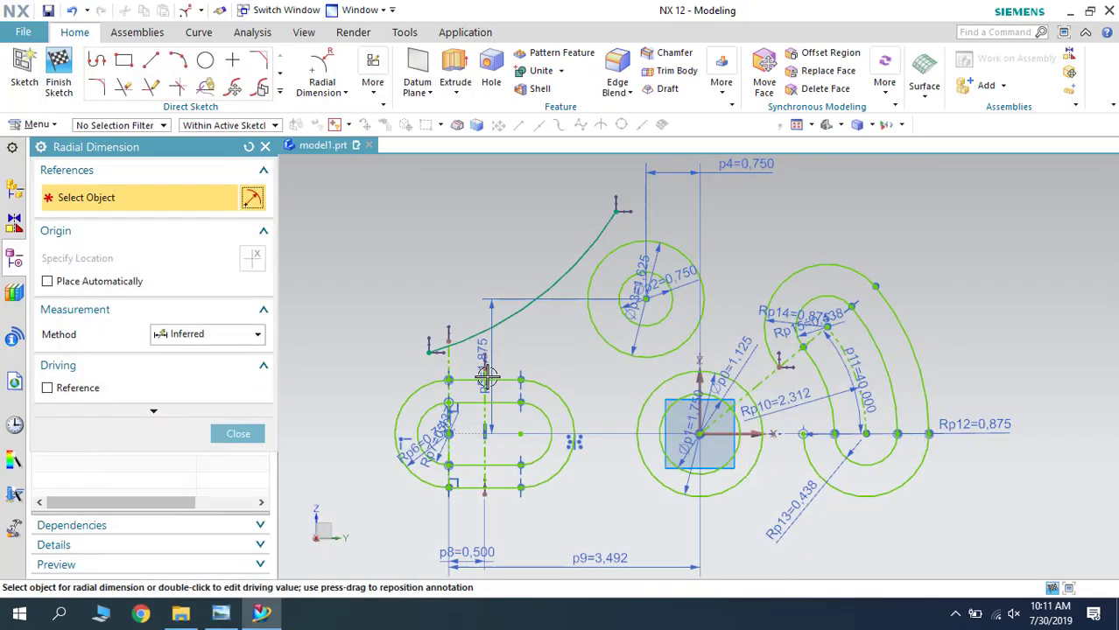
{"action": "left_click", "coordinate": [526, 319]}
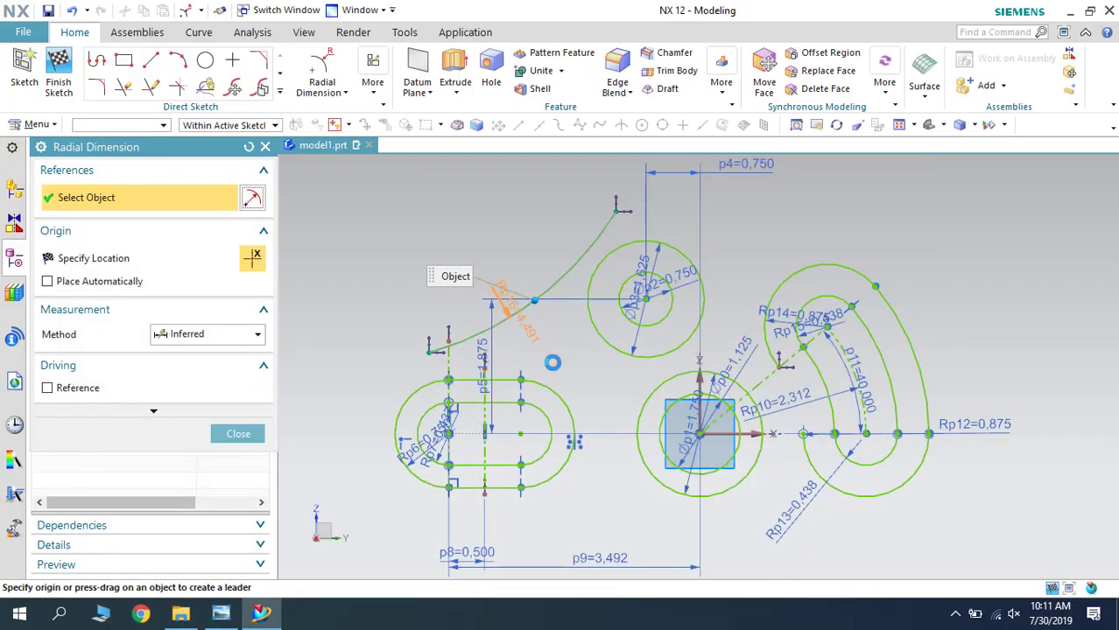
{"action": "left_click", "coordinate": [555, 367]}
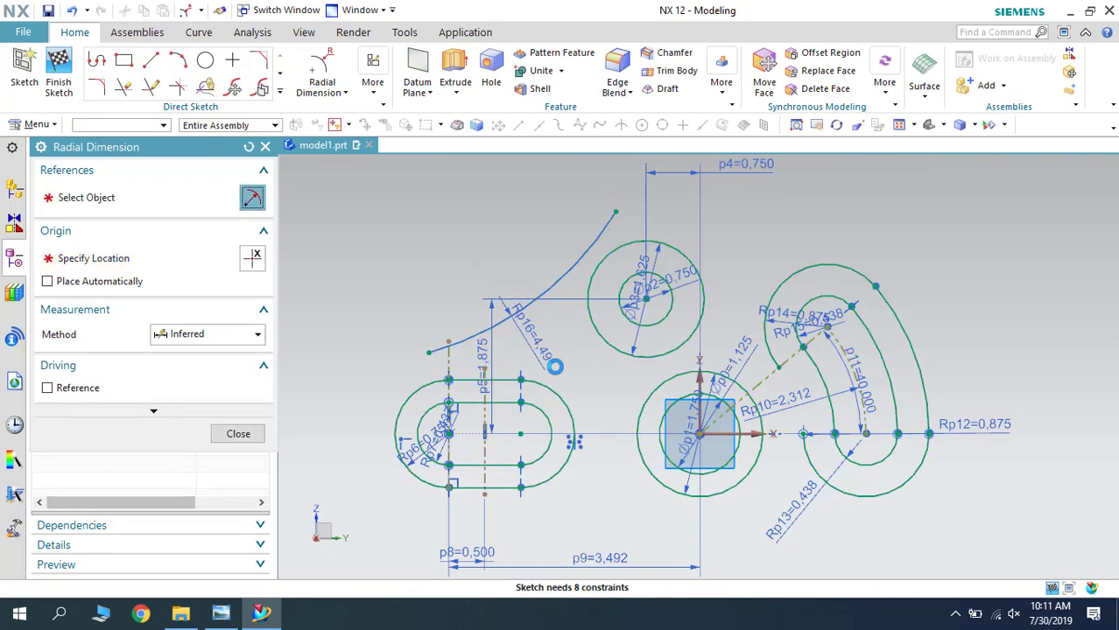
{"action": "left_click", "coordinate": [555, 367]}
{"action": "type", "text": "1.75"}
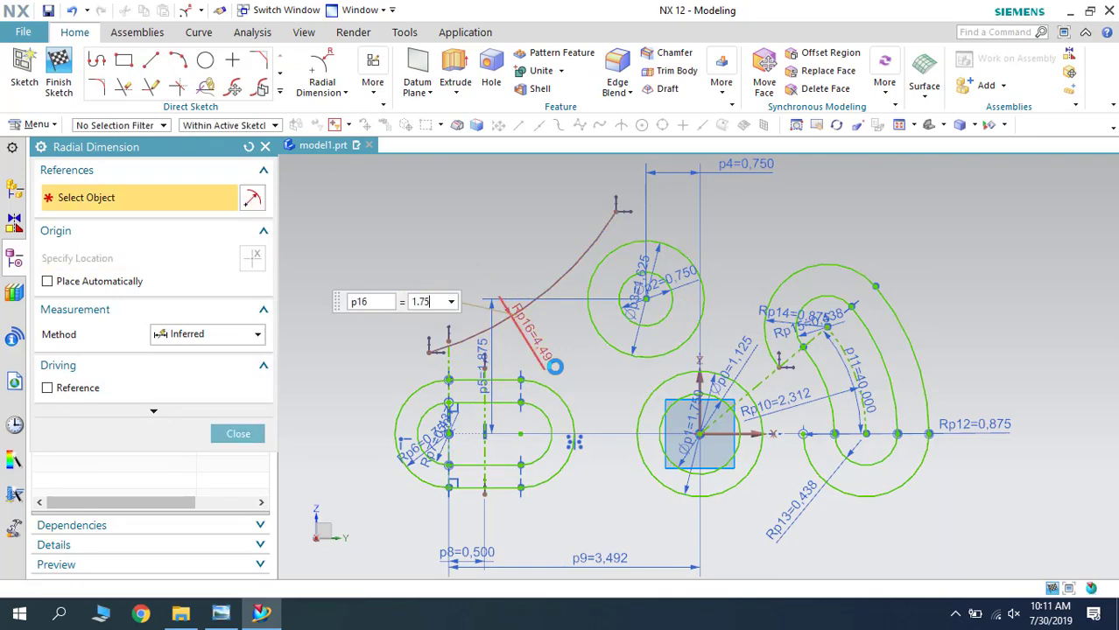
{"action": "key", "text": "Return"}
{"action": "key", "text": "Escape"}
Move the 1.75 in radius arc into the gap between the straight slot and the upper circles.
{"action": "scroll", "coordinate": [541, 315], "scroll_direction": "up", "scroll_amount": 2}
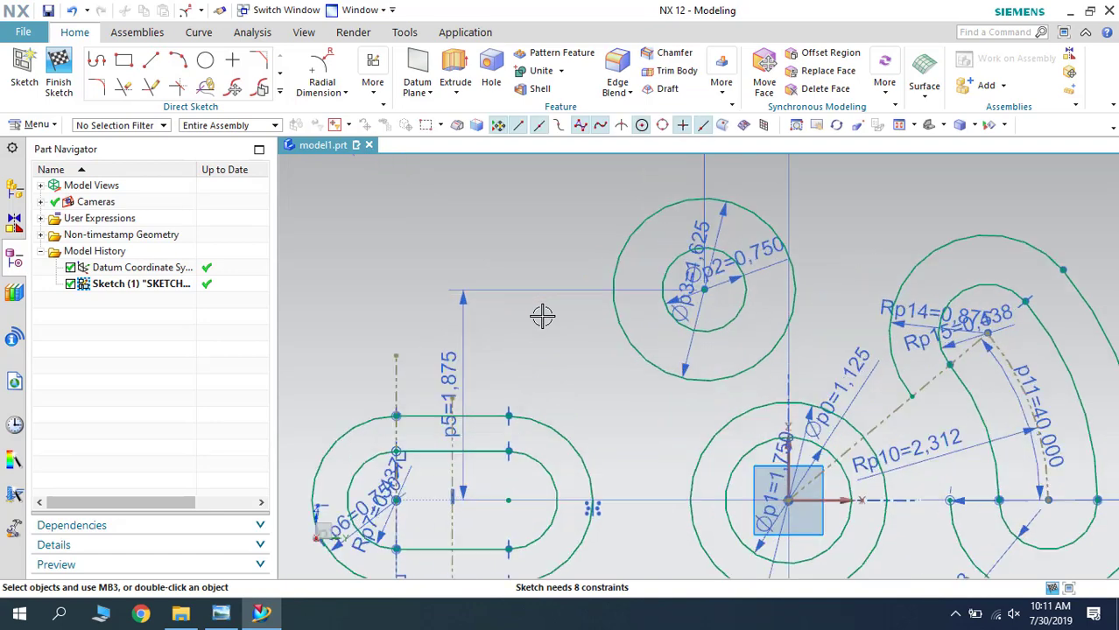
{"action": "scroll", "coordinate": [542, 315], "scroll_direction": "down", "scroll_amount": 3}
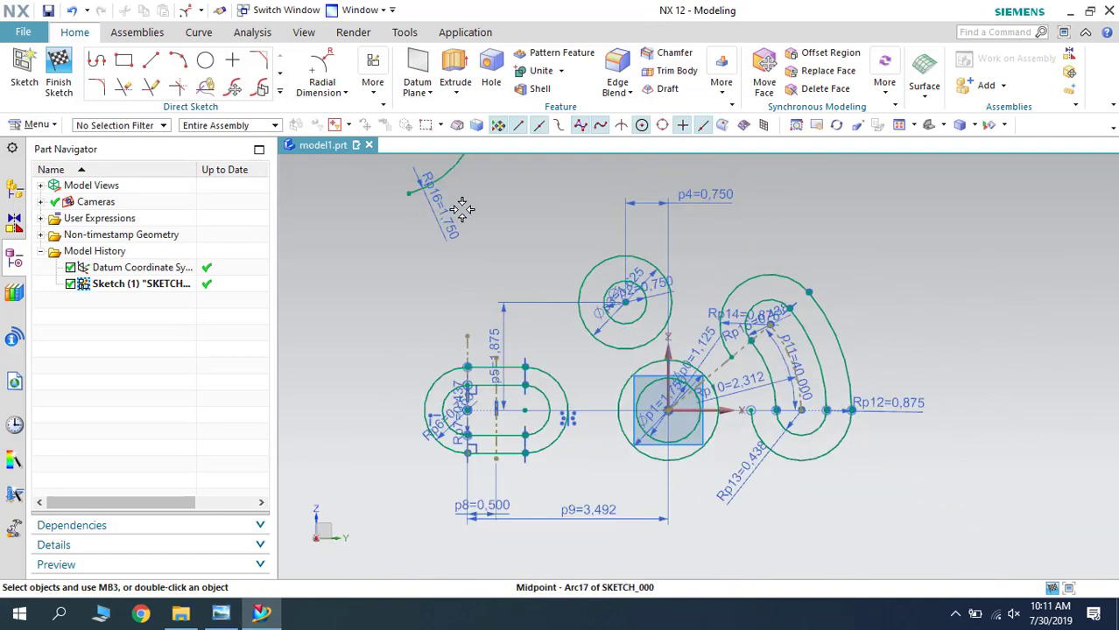
{"action": "left_click_drag", "start_coordinate": [435, 192], "coordinate": [549, 364]}
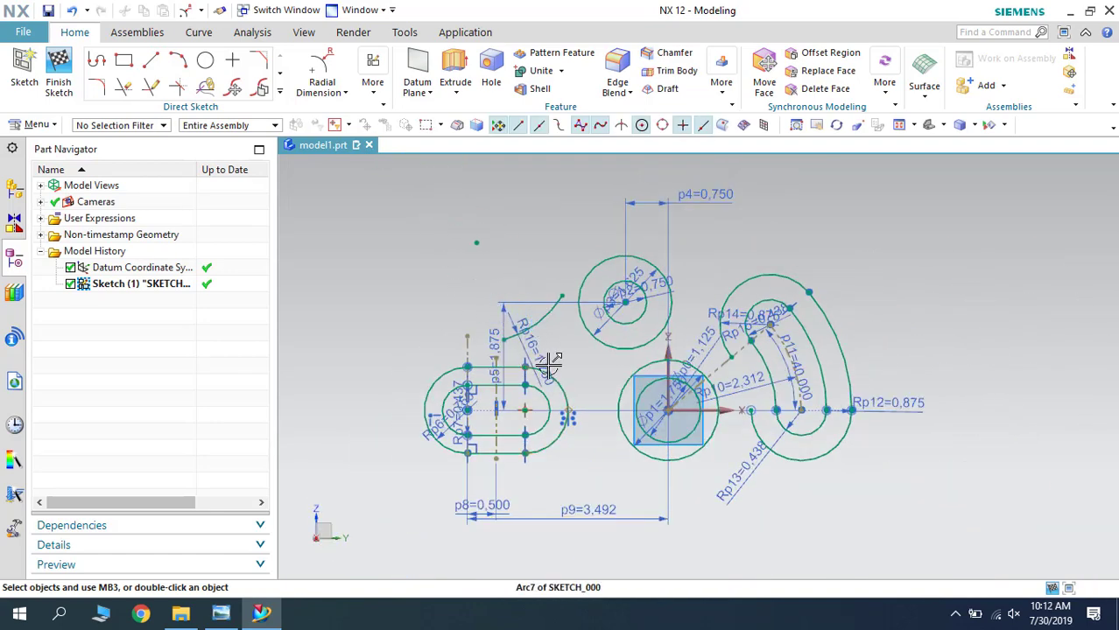
Make the 1.75 in radius arc tangent to the 1.625 in circle and to the straight slot's upper outer line.
{"action": "key", "text": "c"}
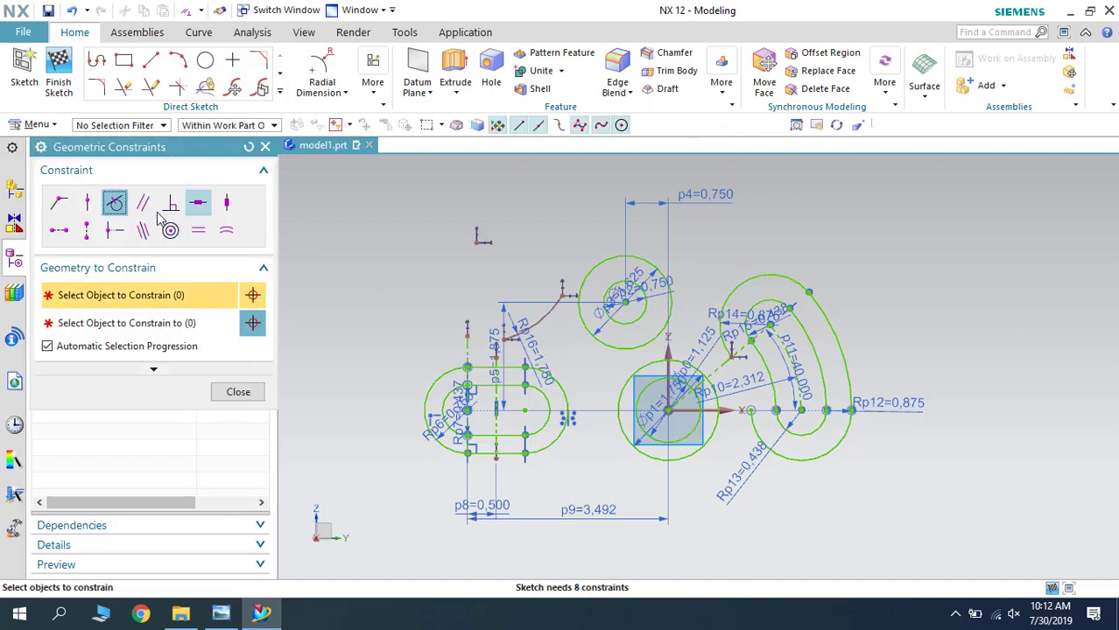
{"action": "left_click", "coordinate": [557, 298]}
{"action": "left_click", "coordinate": [581, 285]}
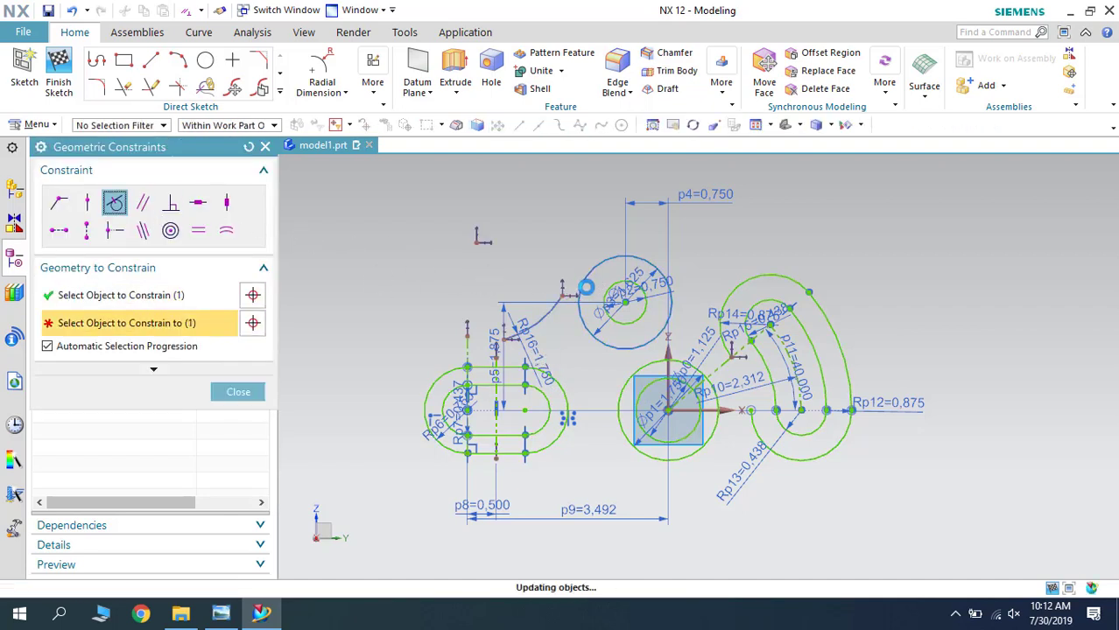
{"action": "left_click", "coordinate": [490, 382]}
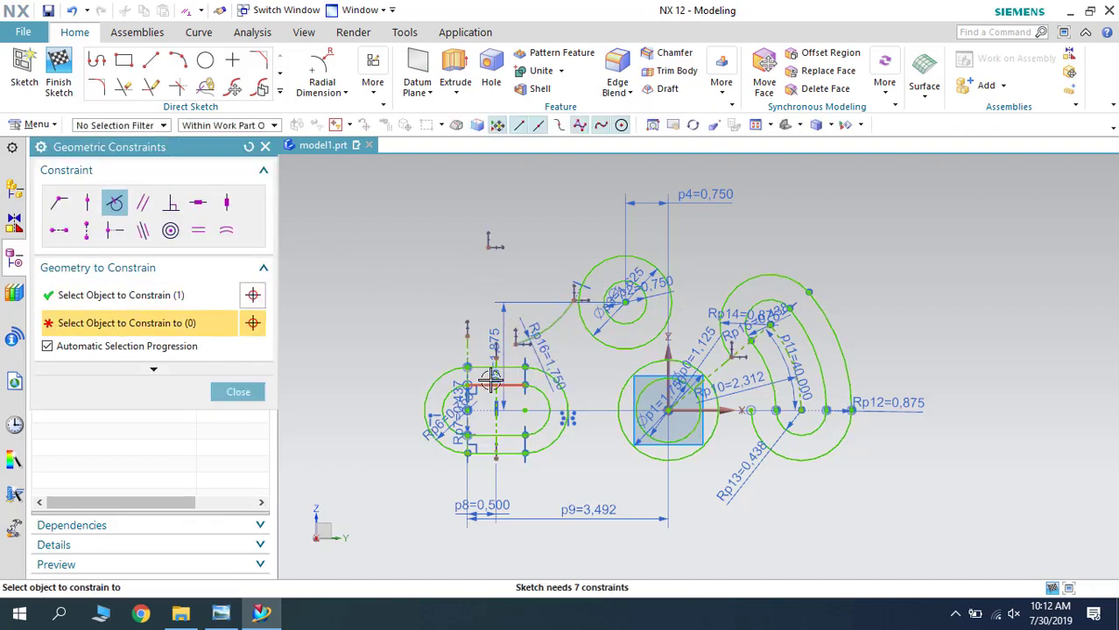
{"action": "left_click", "coordinate": [504, 372]}
{"action": "left_click", "coordinate": [235, 391]}
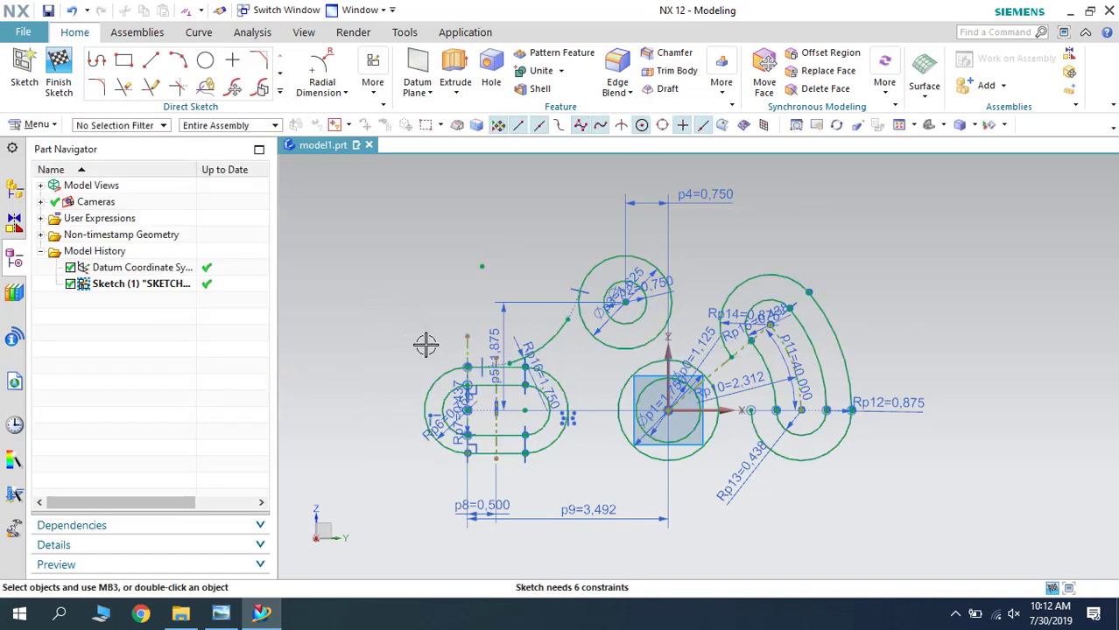
{"action": "scroll", "coordinate": [540, 363], "scroll_direction": "up", "scroll_amount": 1}
{"action": "scroll", "coordinate": [540, 363], "scroll_direction": "up", "scroll_amount": 2}
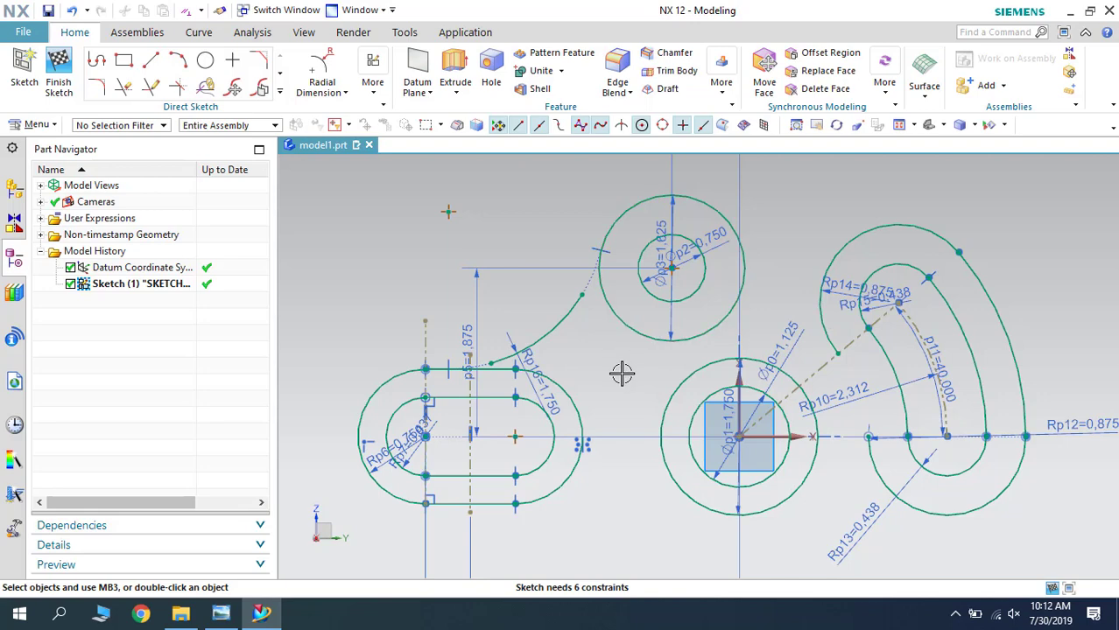
Extend both ends of the 1.75 in radius arc to the 1.625 in circle and the straight slot's upper outer line.
{"action": "key", "text": "e"}
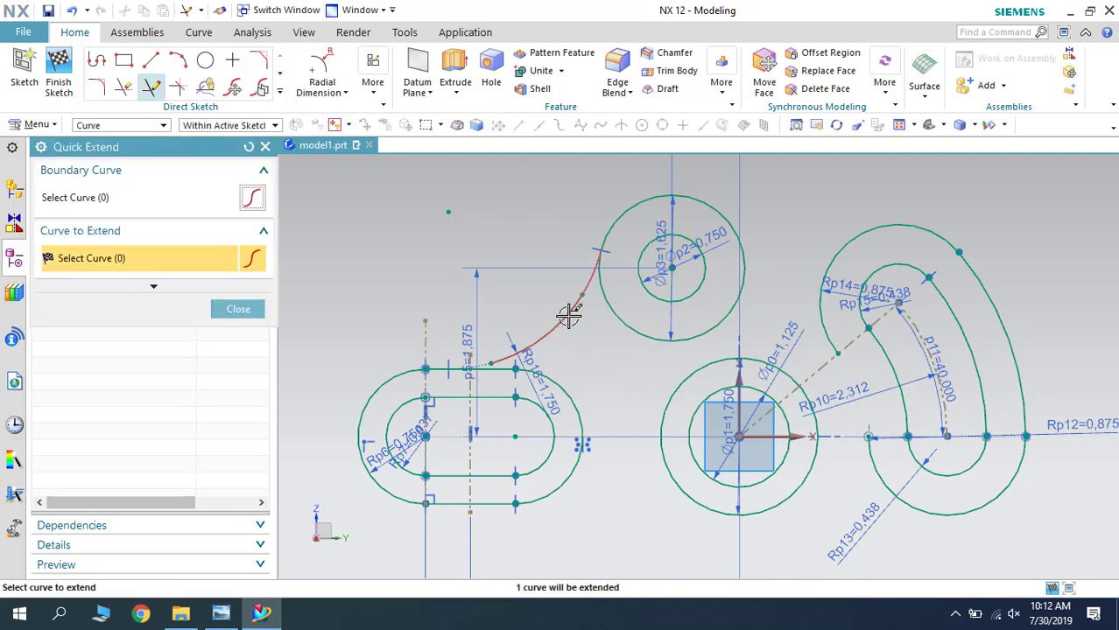
{"action": "left_click", "coordinate": [569, 315]}
{"action": "left_click", "coordinate": [497, 359]}
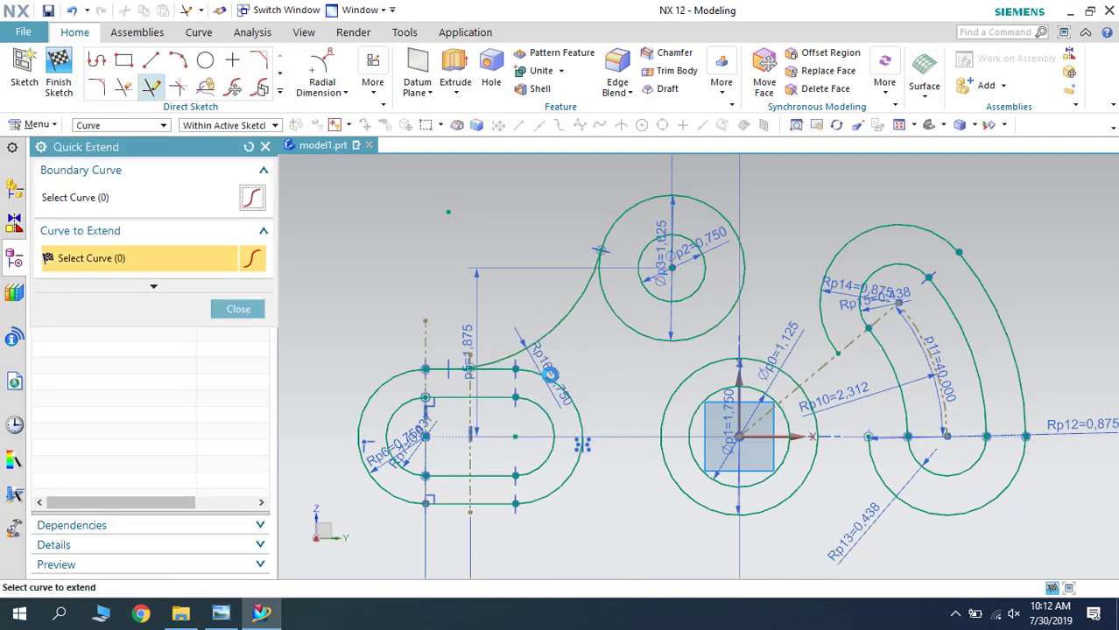
{"action": "key", "text": "Escape"}
{"action": "scroll", "coordinate": [475, 251], "scroll_direction": "down", "scroll_amount": 1}
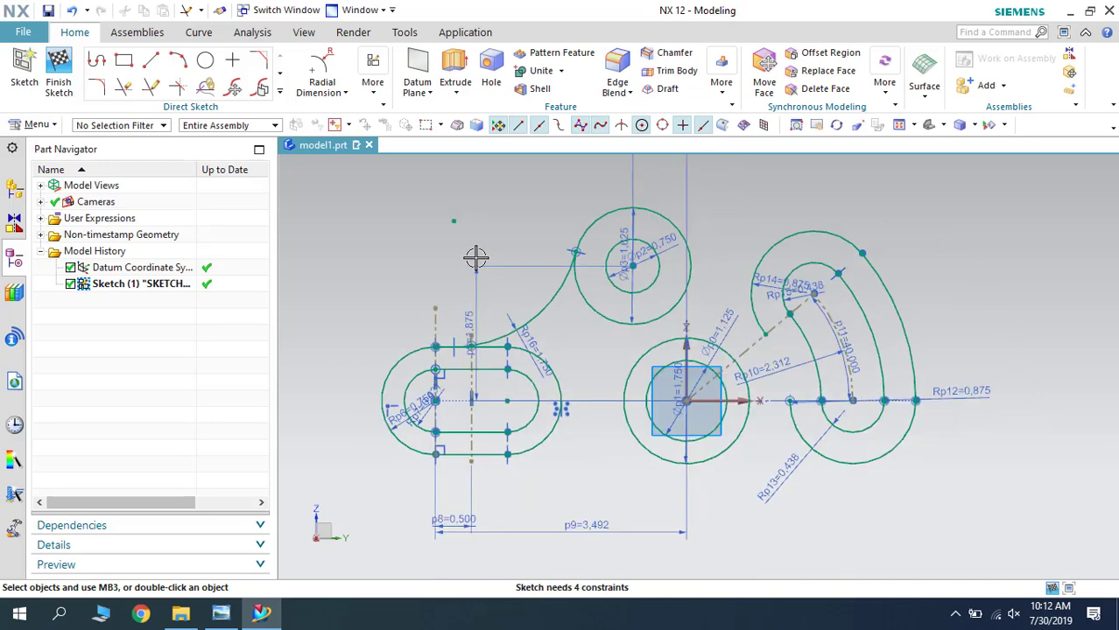
Check the reference drawing and sketch a 1.375 in radius arc centred on the origin below the central circles, sweeping about 103 degrees.
{"action": "left_click", "coordinate": [221, 616]}
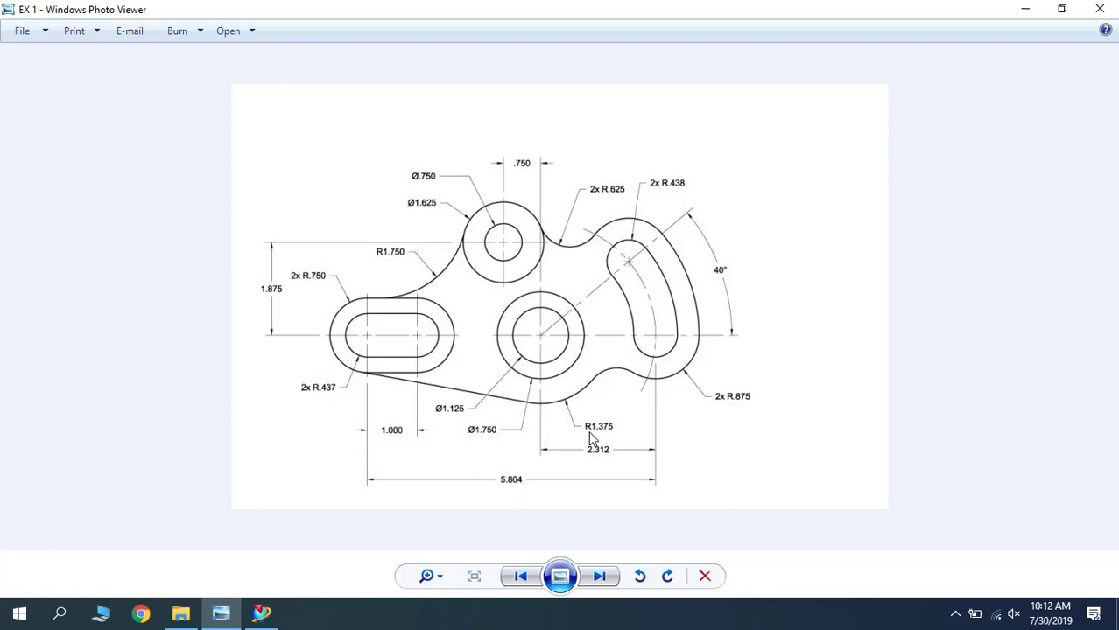
{"action": "left_click", "coordinate": [1028, 8]}
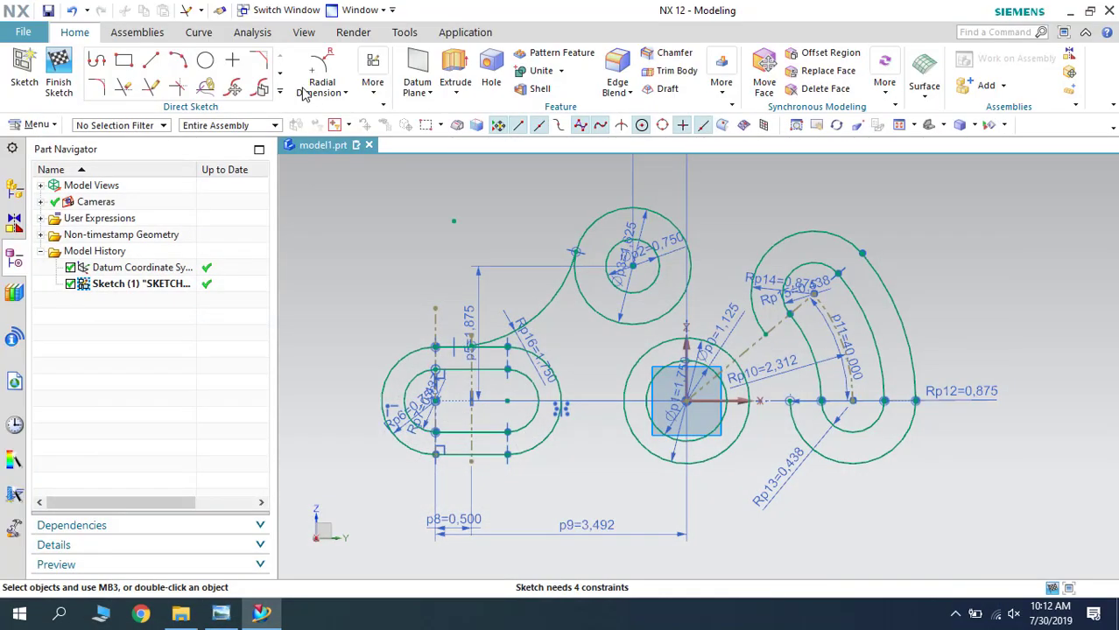
{"action": "left_click", "coordinate": [177, 61]}
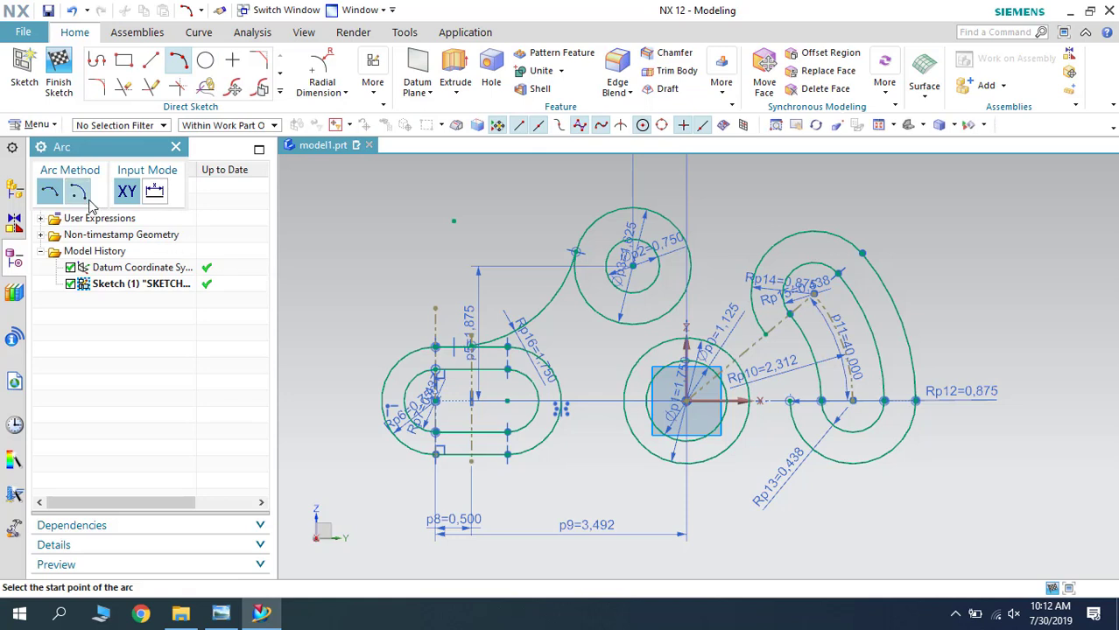
{"action": "left_click", "coordinate": [78, 191]}
{"action": "left_click", "coordinate": [686, 401]}
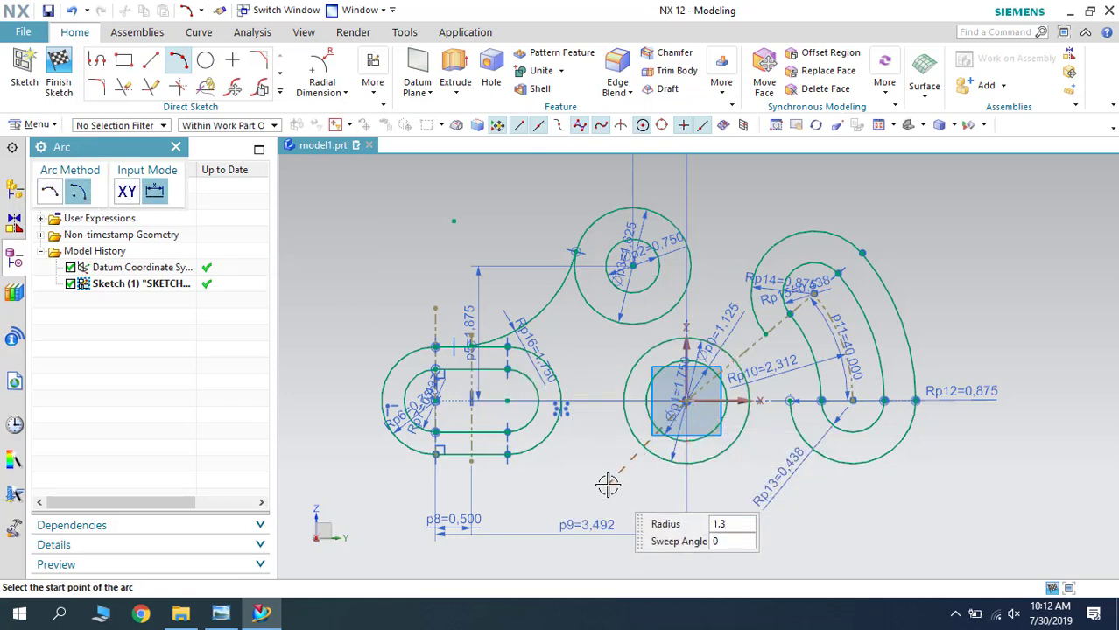
{"action": "left_click", "coordinate": [608, 484]}
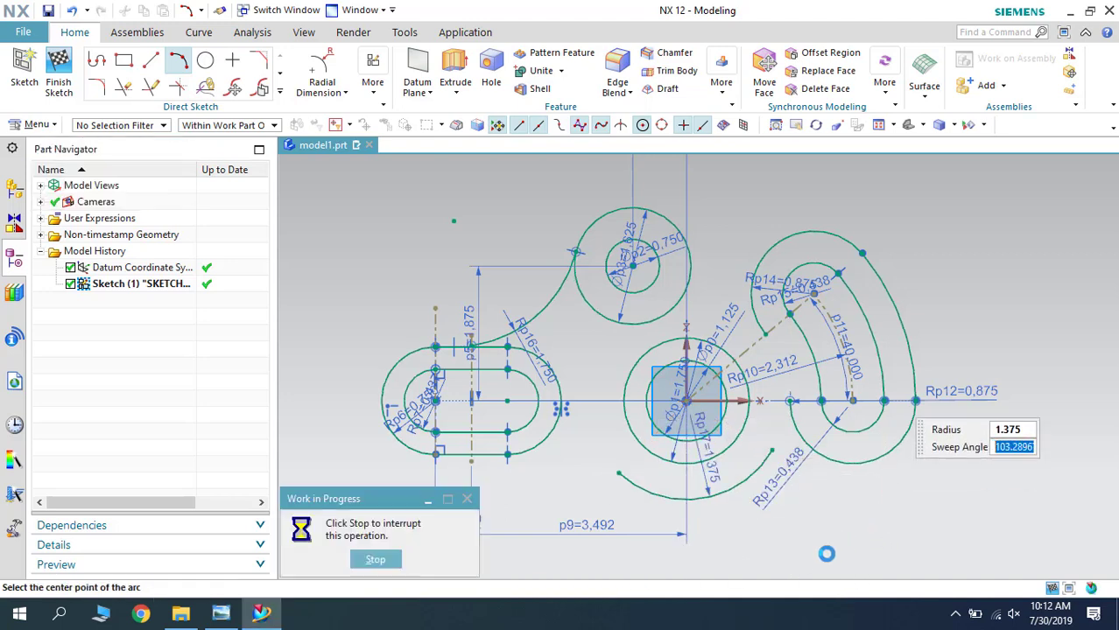
{"action": "key", "text": "Escape"}
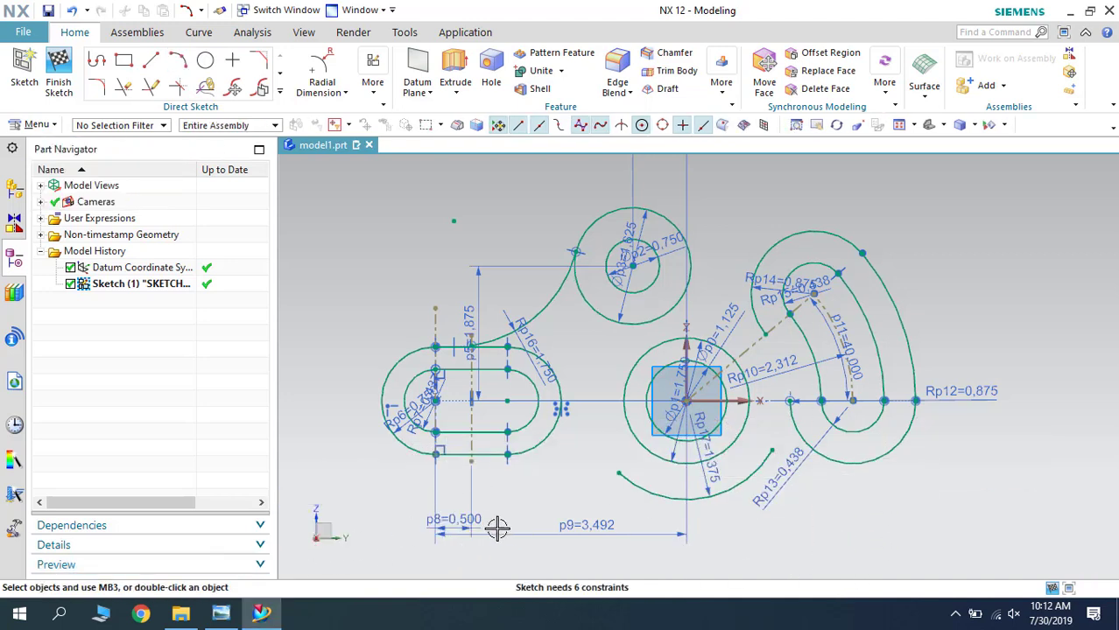
Check the reference drawing and fillet the 1.375 in radius arc to the curved slot's lower outer arc with a 0.625 in radius.
{"action": "left_click", "coordinate": [221, 614]}
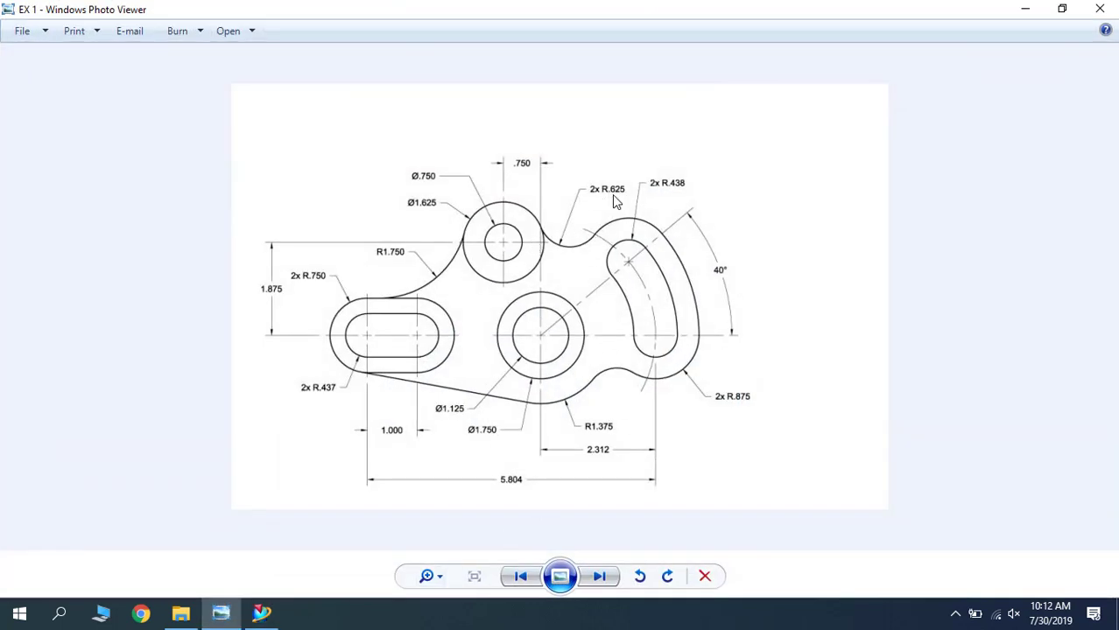
{"action": "left_click", "coordinate": [1024, 10]}
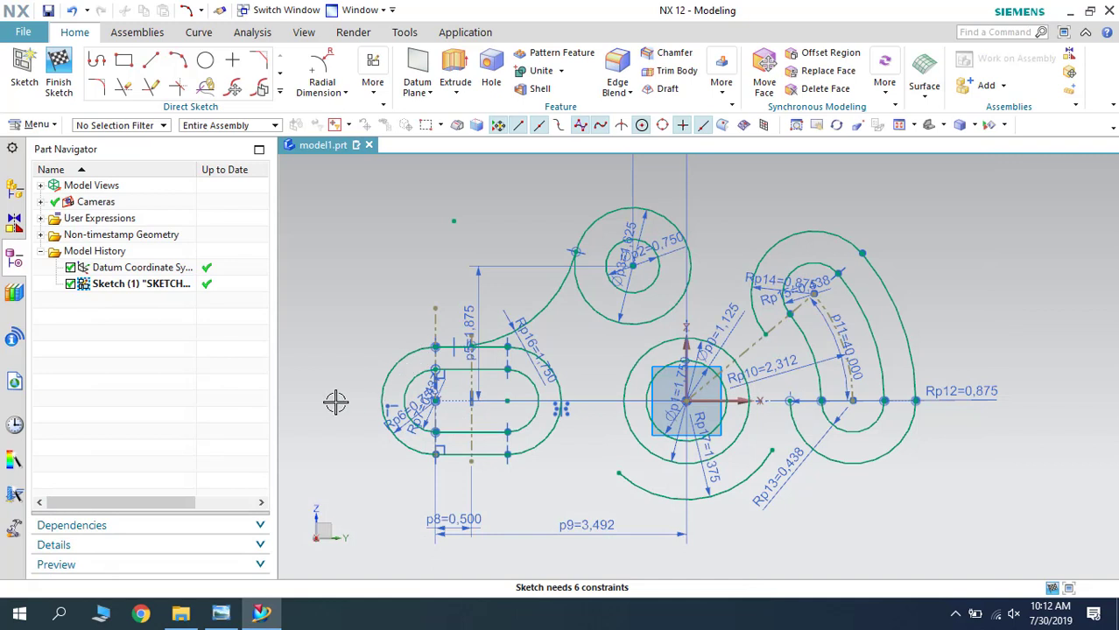
{"action": "key", "text": "f"}
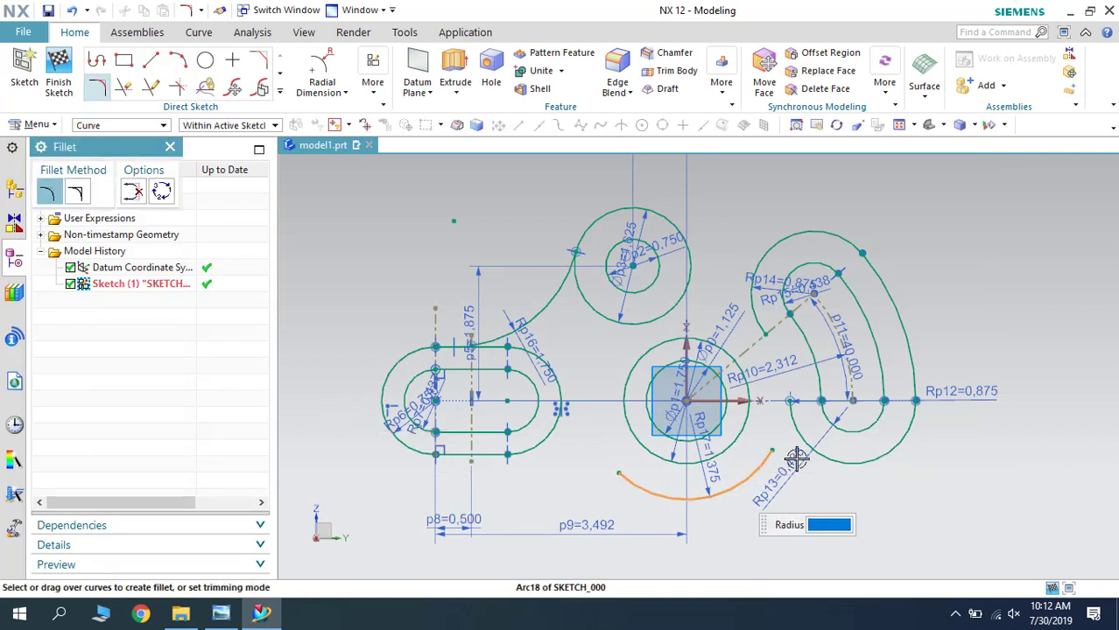
{"action": "left_click", "coordinate": [751, 481]}
{"action": "left_click", "coordinate": [782, 430]}
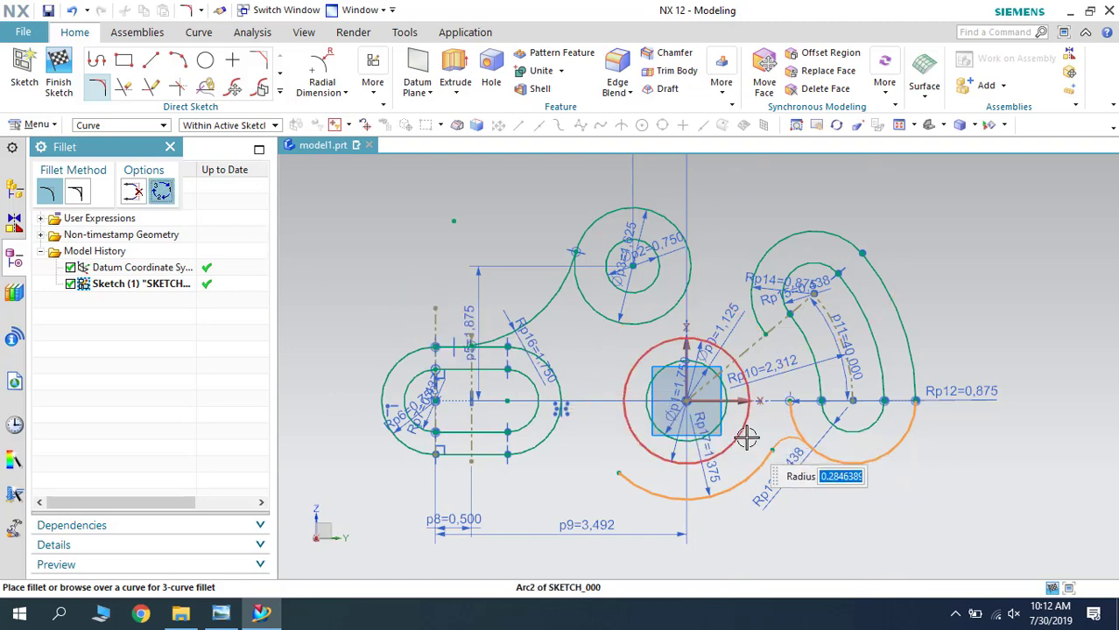
{"action": "left_click", "coordinate": [221, 615]}
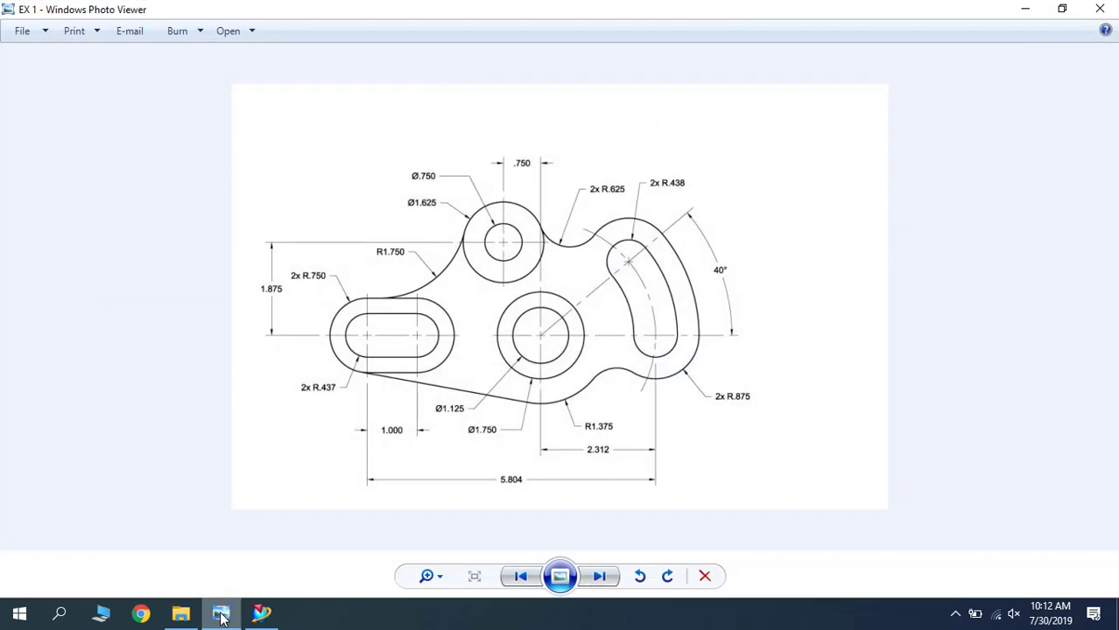
{"action": "left_click", "coordinate": [221, 616]}
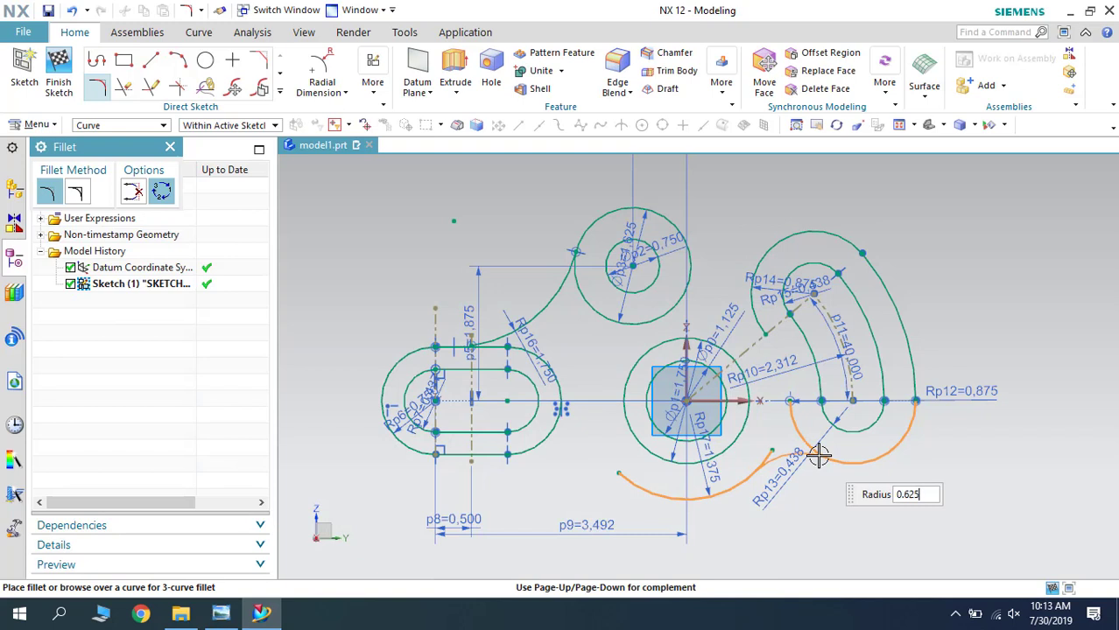
{"action": "left_click", "coordinate": [818, 454]}
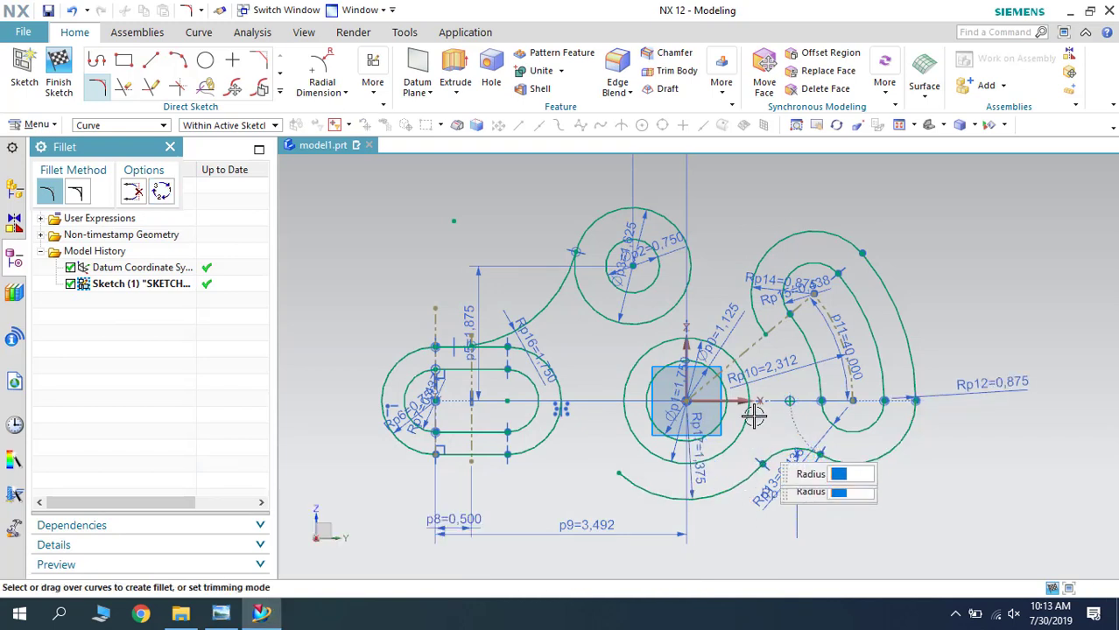
Fillet the 1.625 in circle to the curved slot's upper outer arc with a 0.625 in radius.
{"action": "left_click", "coordinate": [688, 245]}
{"action": "left_click", "coordinate": [754, 257]}
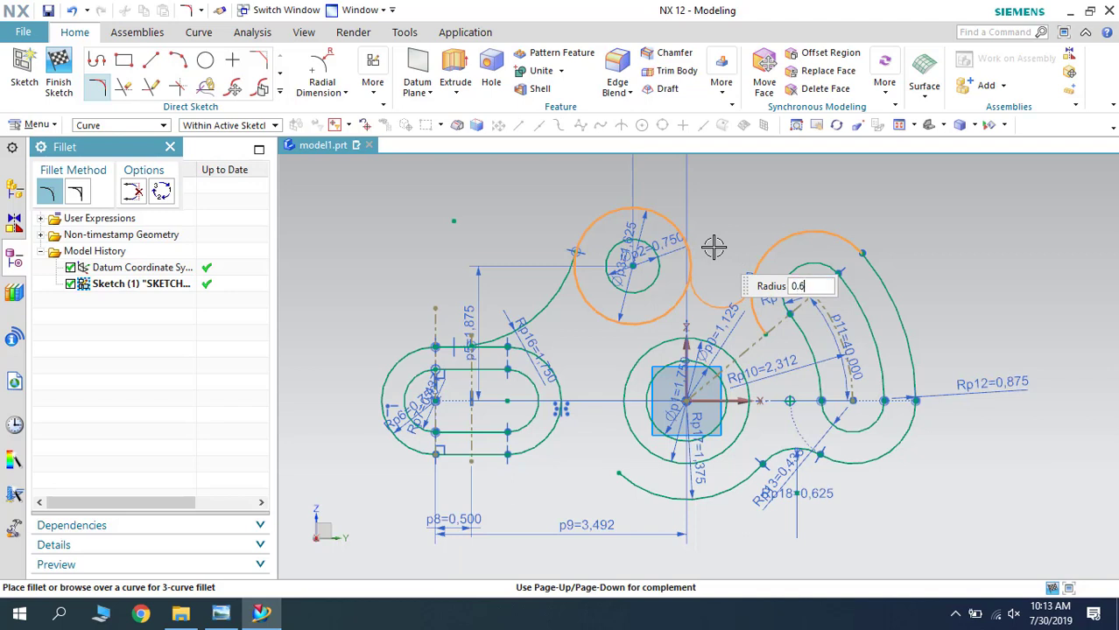
{"action": "left_click", "coordinate": [713, 247]}
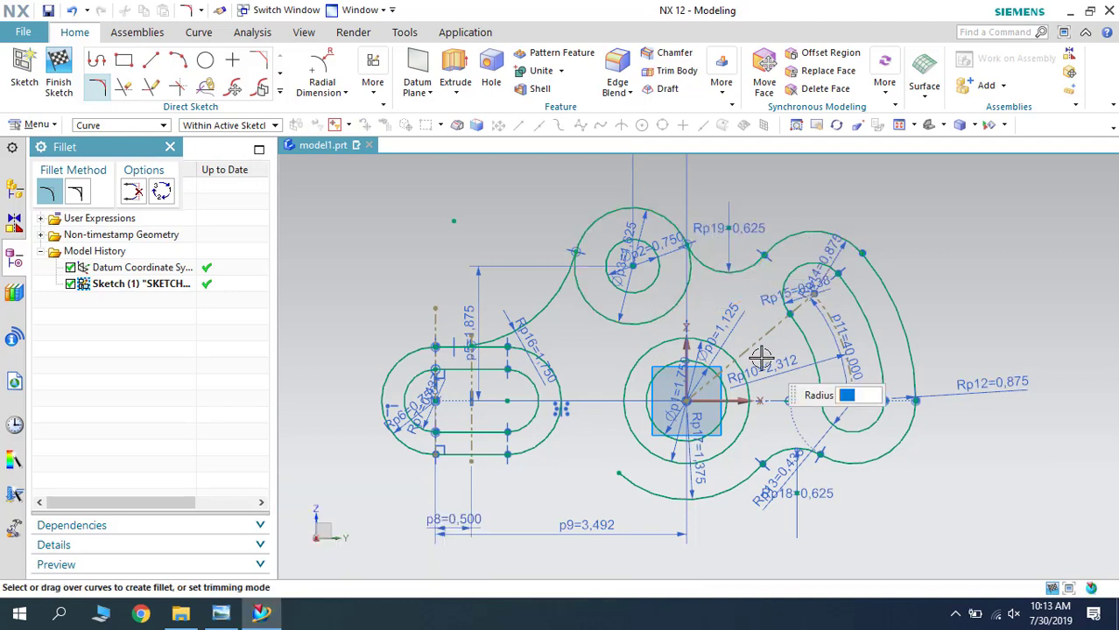
{"action": "key", "text": "Escape"}
Check the reference drawing and sketch a sloping line about 4.05 in long at about 170 degrees below the straight slot and central circles.
{"action": "middle_click_drag", "start_coordinate": [604, 424], "coordinate": [604, 355], "text": "shift"}
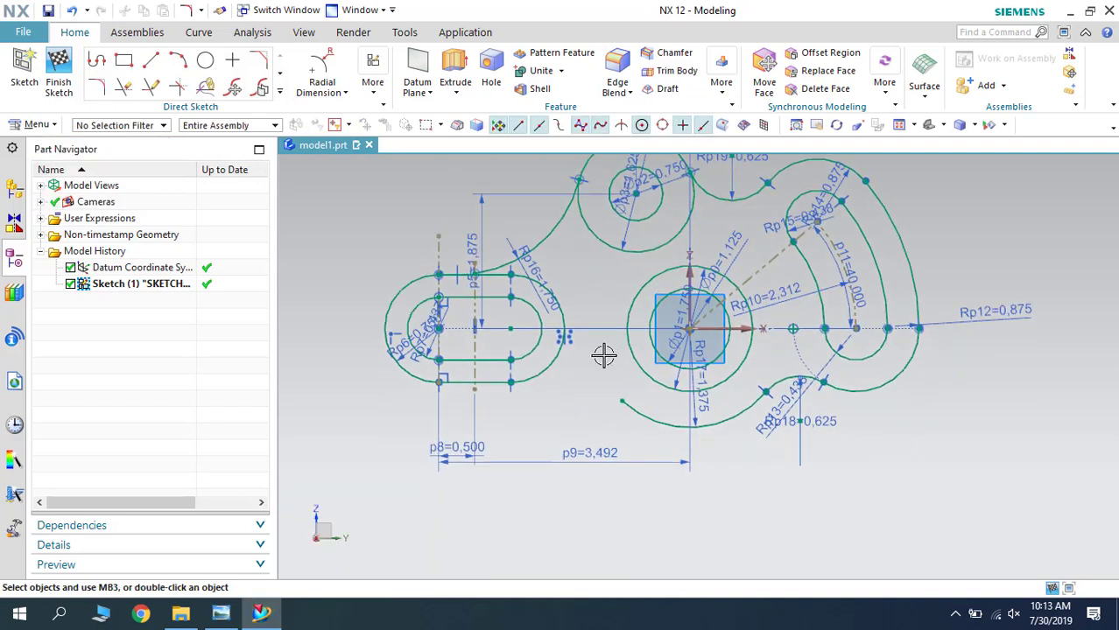
{"action": "left_click", "coordinate": [222, 614]}
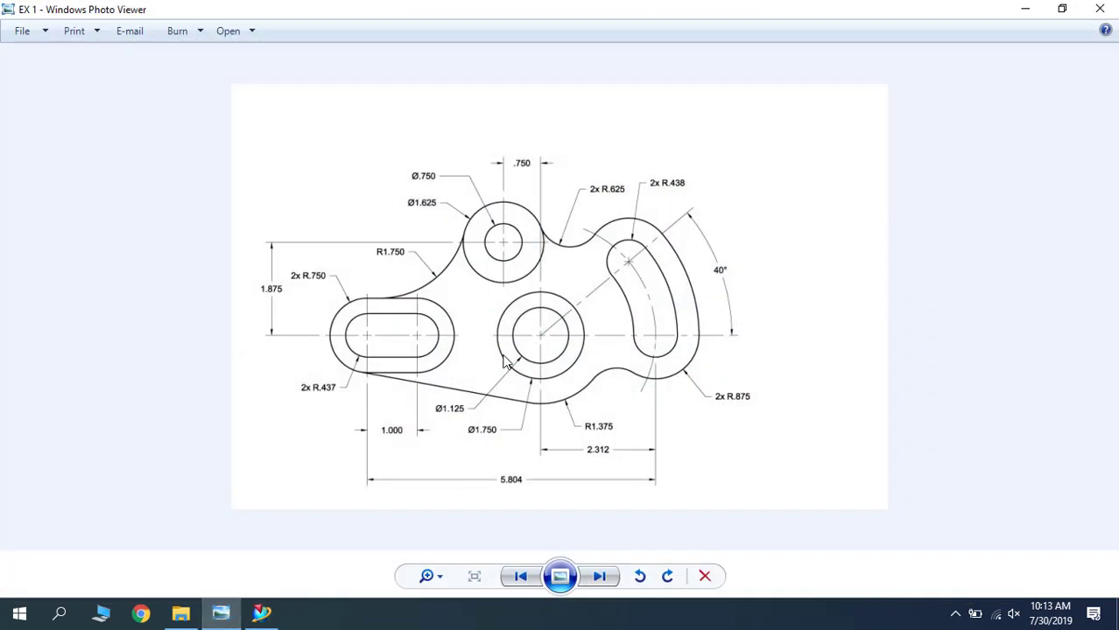
{"action": "left_click", "coordinate": [1025, 9]}
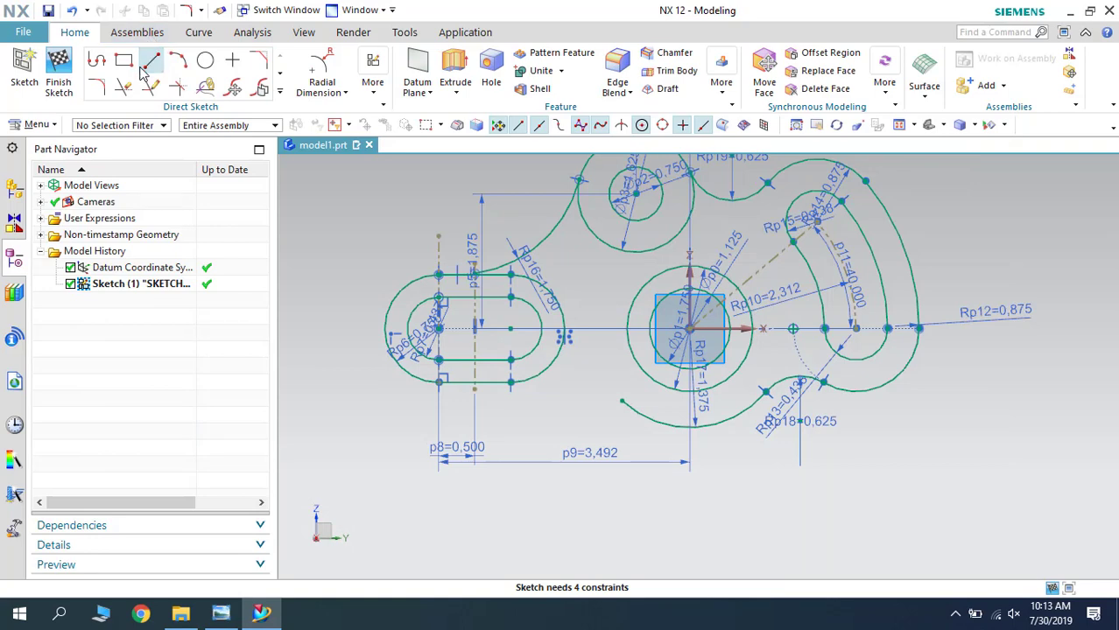
{"action": "left_click", "coordinate": [150, 59]}
{"action": "left_click", "coordinate": [672, 481]}
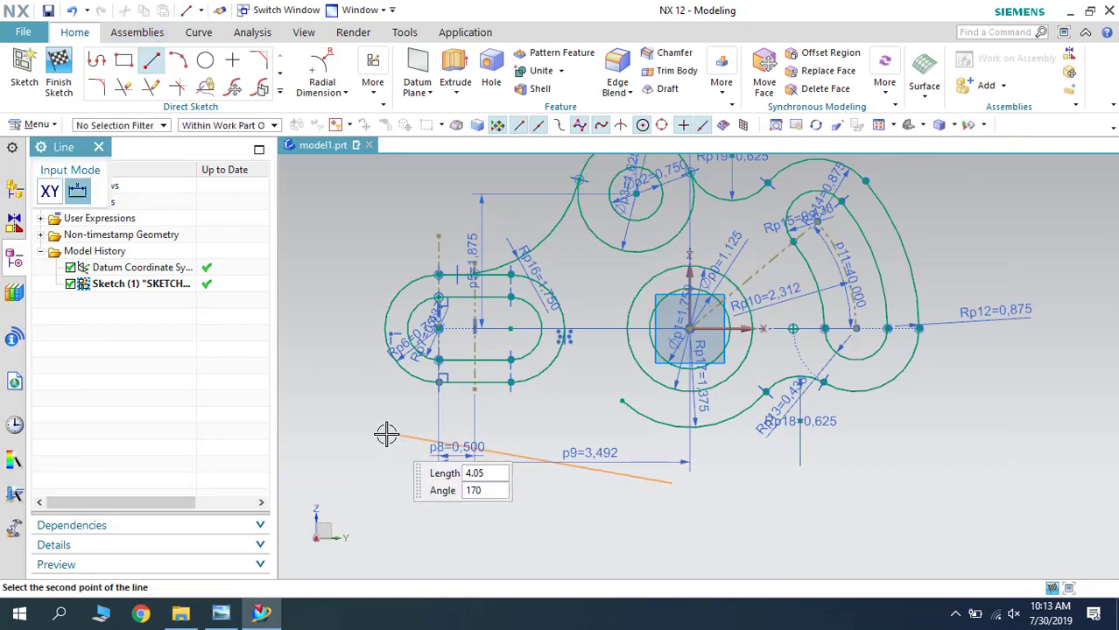
{"action": "key", "text": "Return"}
{"action": "key", "text": "Escape"}
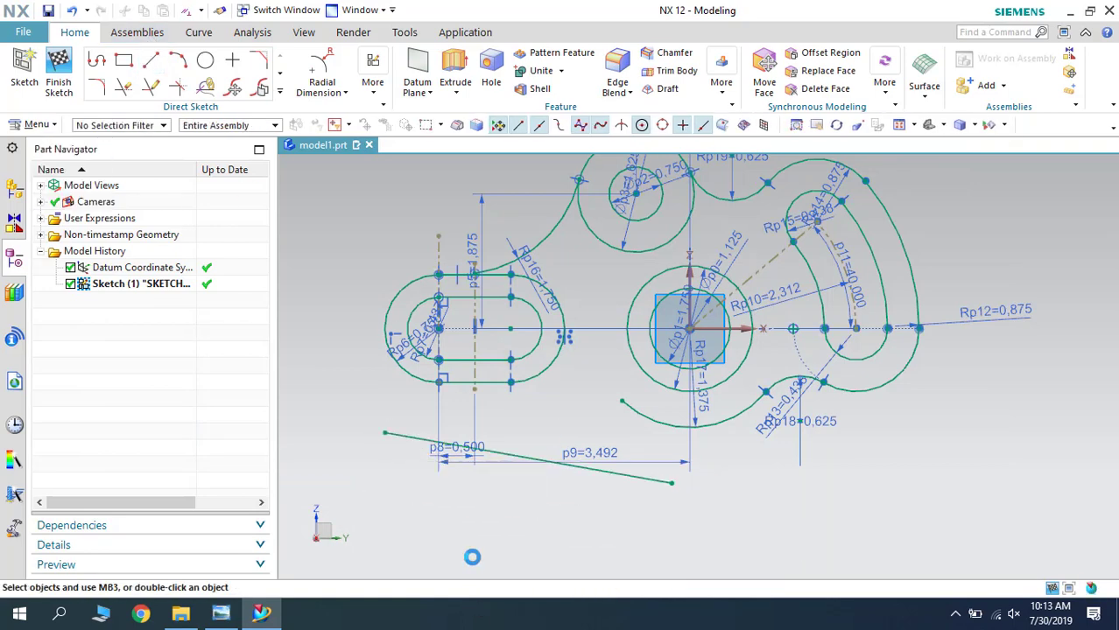
Make the sloping line tangent to the straight slot's outer end arc and to the 1.375 in radius arc.
{"action": "key", "text": "c"}
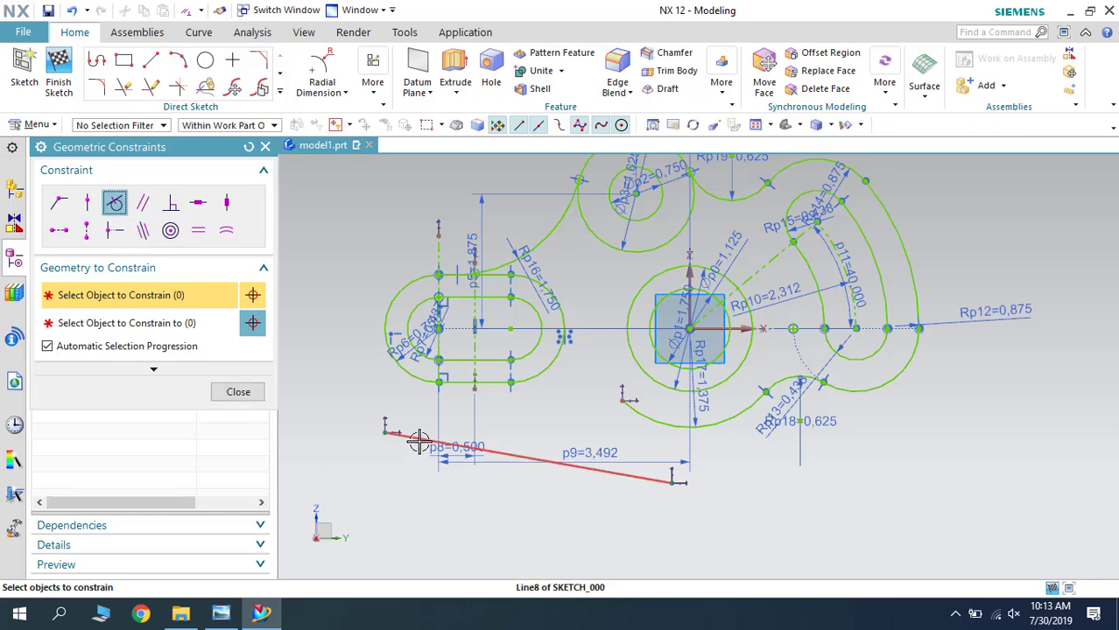
{"action": "left_click", "coordinate": [419, 443]}
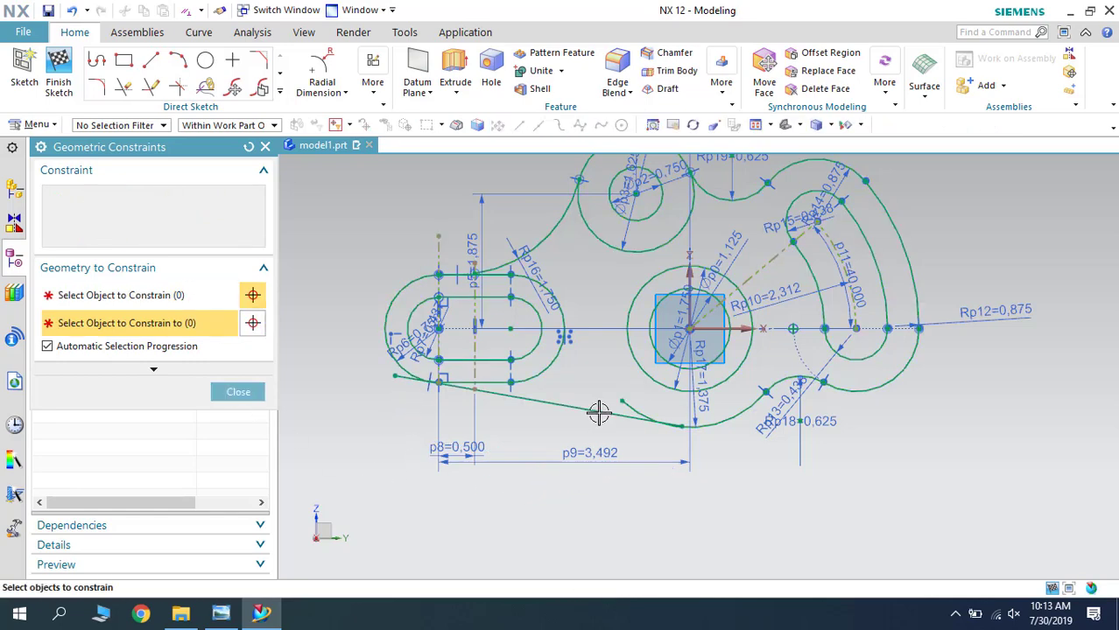
{"action": "left_click", "coordinate": [599, 409]}
{"action": "left_click", "coordinate": [706, 428]}
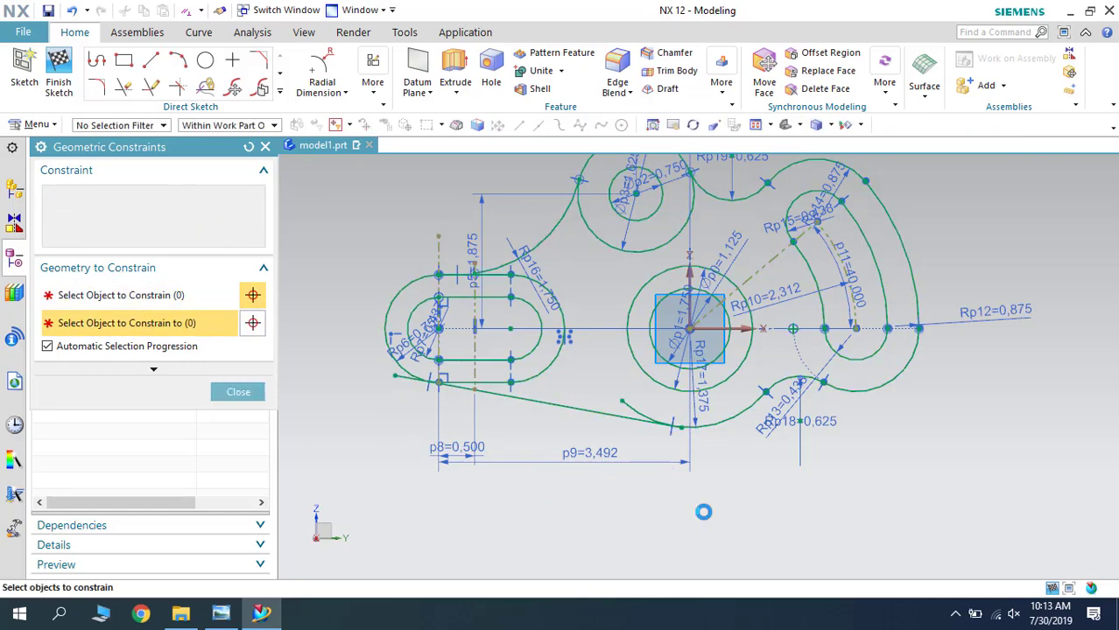
{"action": "key", "text": "Escape"}
Trim the 1.375 in radius arc and the sloping line back to their tangent points.
{"action": "key", "text": "t"}
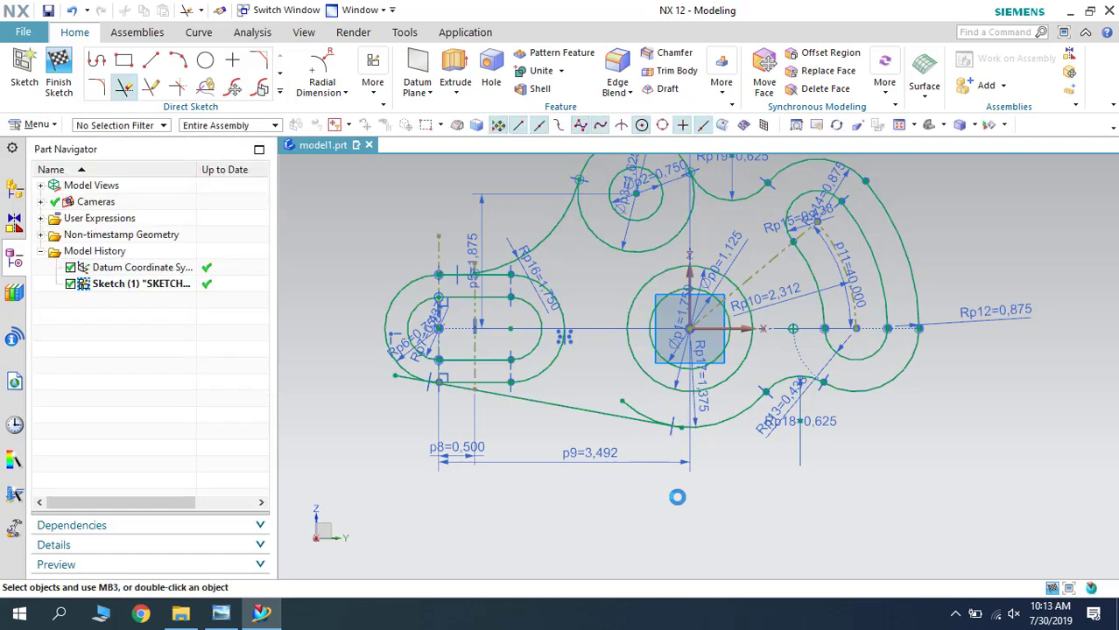
{"action": "left_click", "coordinate": [643, 408]}
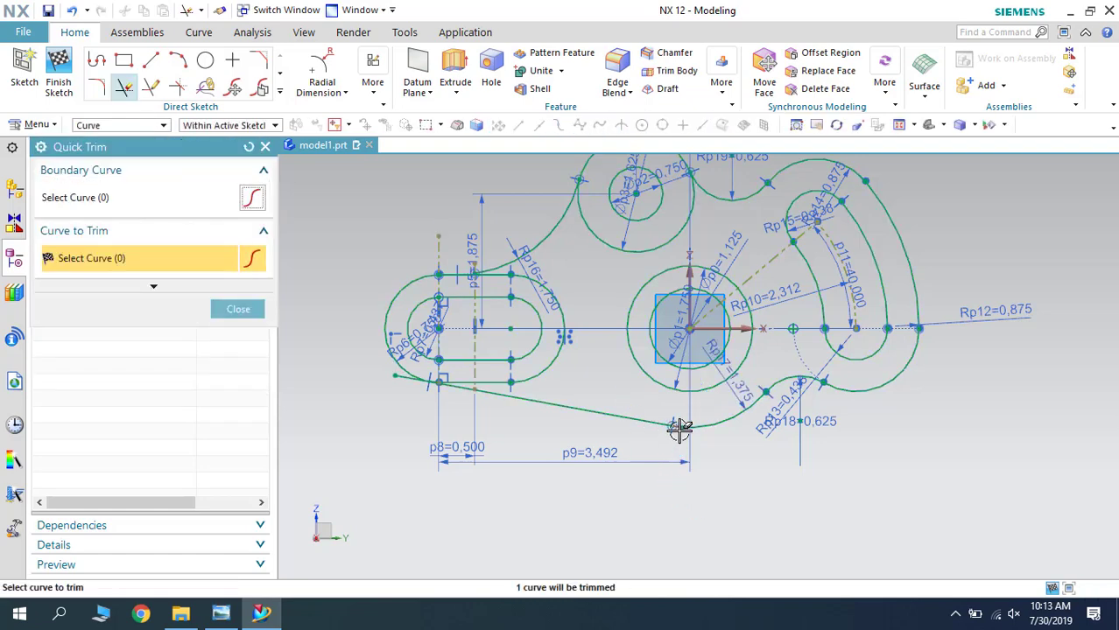
{"action": "left_click", "coordinate": [392, 375]}
{"action": "middle_click", "coordinate": [374, 467]}
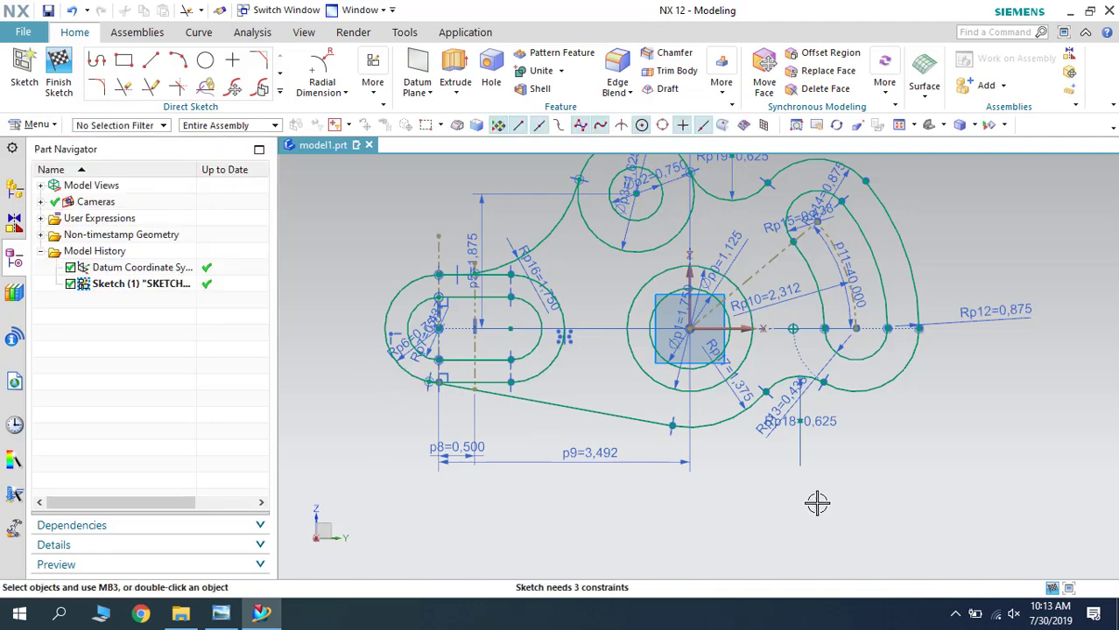
Hide all sketch dimensions using the Dimension selection filter and compare the finished profile with the reference drawing.
{"action": "mouse_move", "coordinate": [816, 505]}
{"action": "middle_mouse_down", "text": "shift"}
{"action": "mouse_move", "coordinate": [812, 538]}
{"action": "mouse_move", "coordinate": [770, 576]}
{"action": "middle_mouse_up", "text": "shift"}
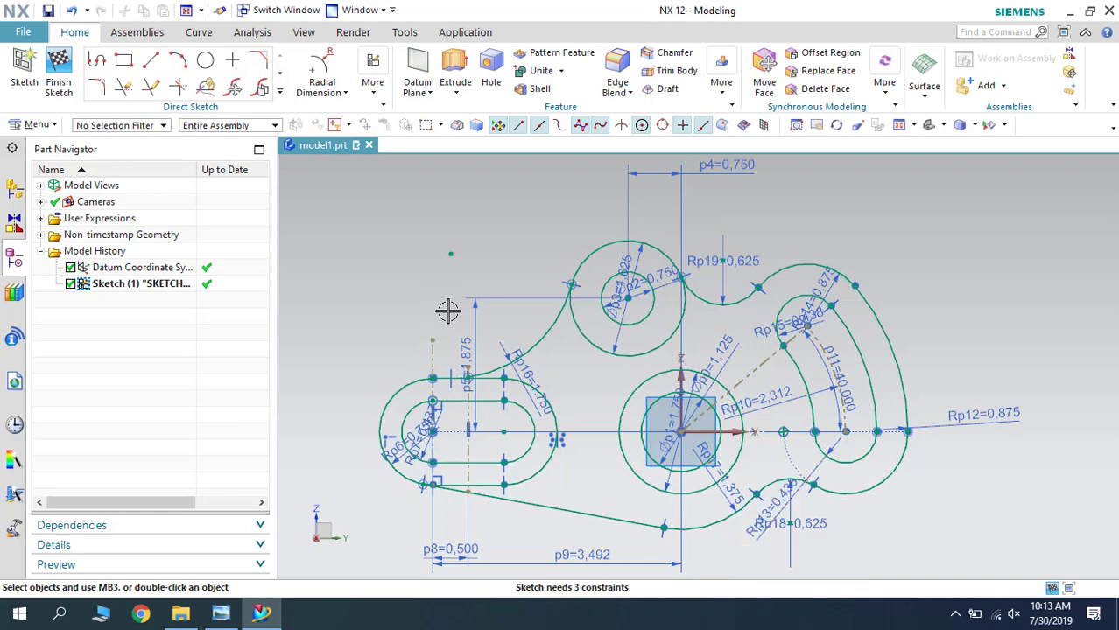
{"action": "left_click", "coordinate": [114, 126]}
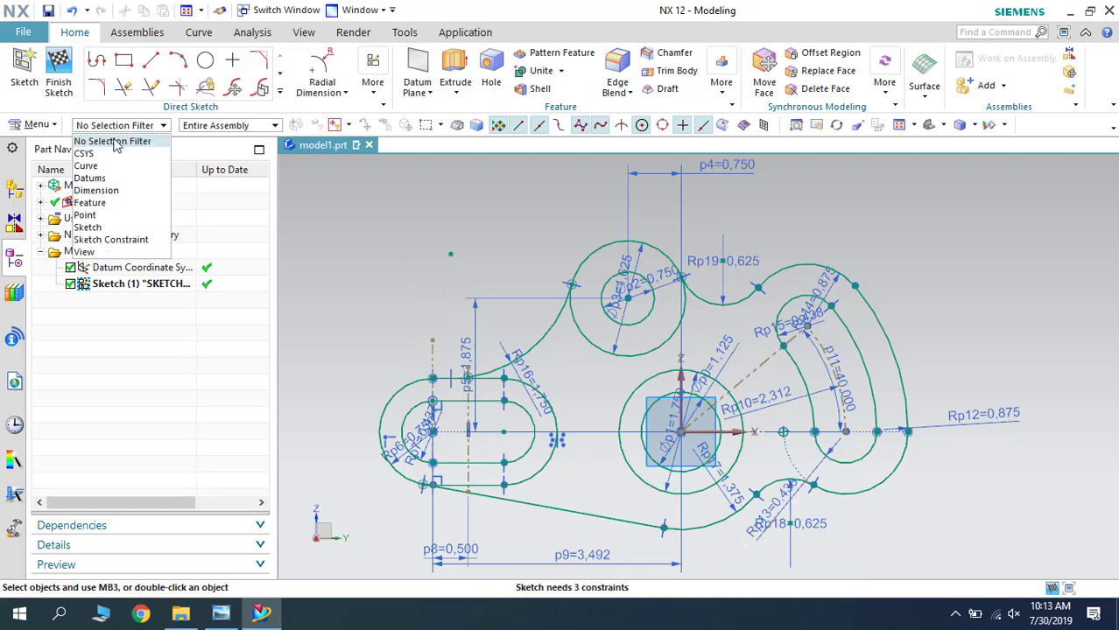
{"action": "left_click", "coordinate": [116, 189]}
{"action": "key", "text": "ctrl+a"}
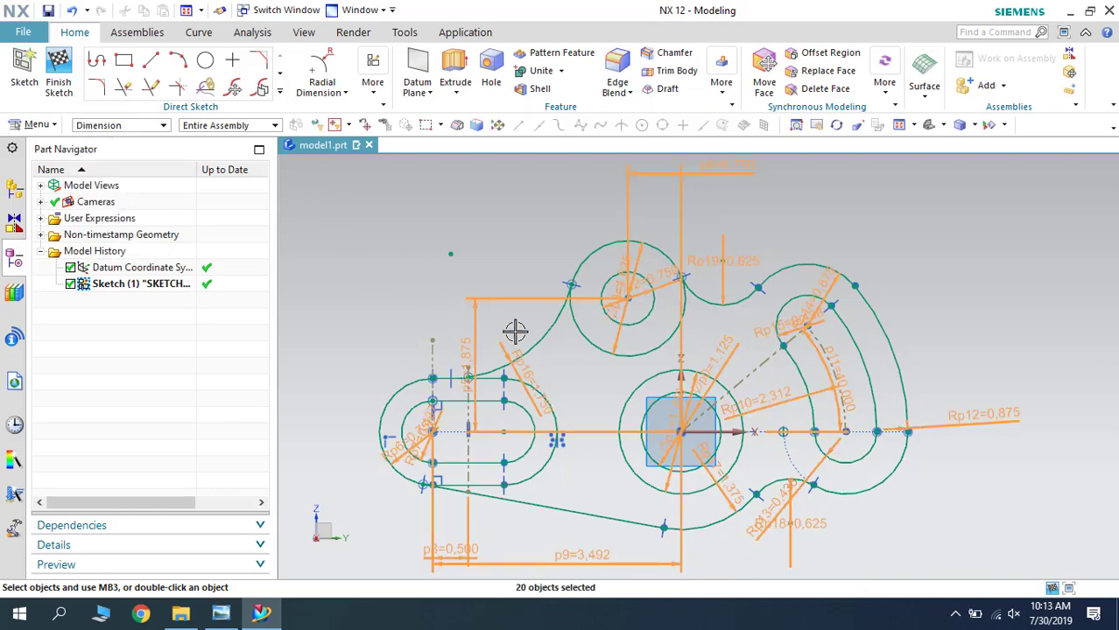
{"action": "right_click", "coordinate": [526, 300]}
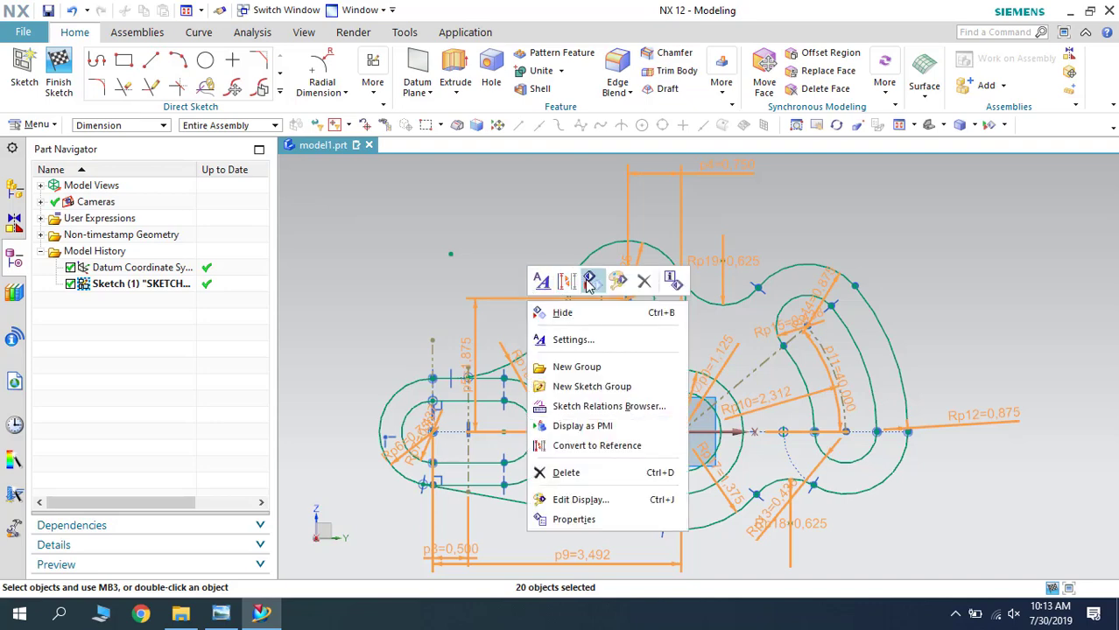
{"action": "left_click", "coordinate": [592, 281]}
{"action": "scroll", "coordinate": [437, 306], "scroll_direction": "up", "scroll_amount": 2}
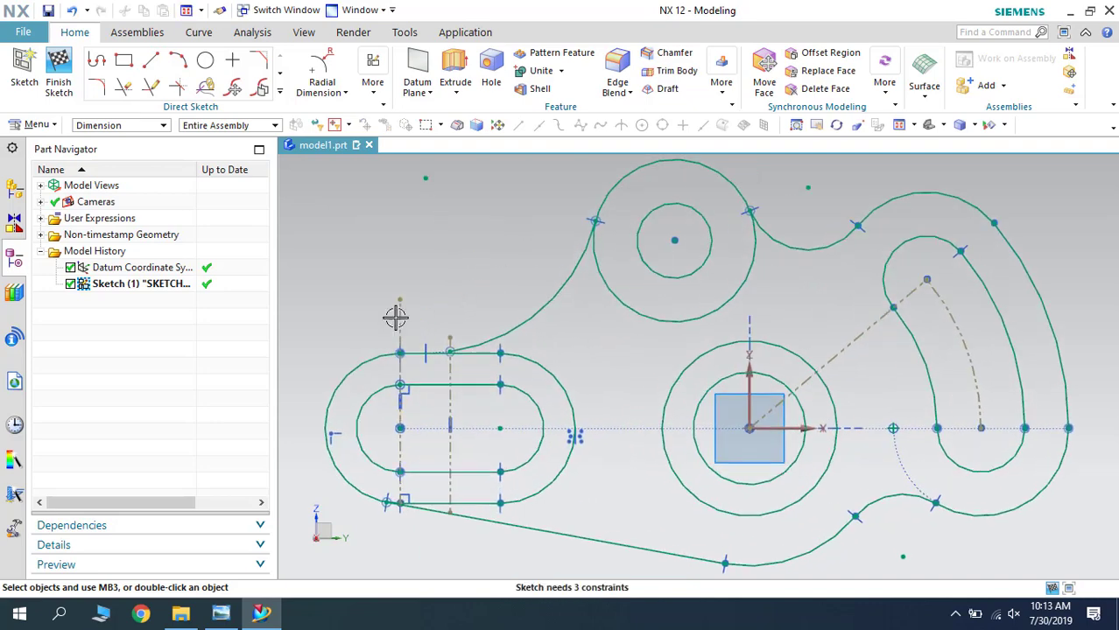
{"action": "scroll", "coordinate": [392, 317], "scroll_direction": "down", "scroll_amount": 1}
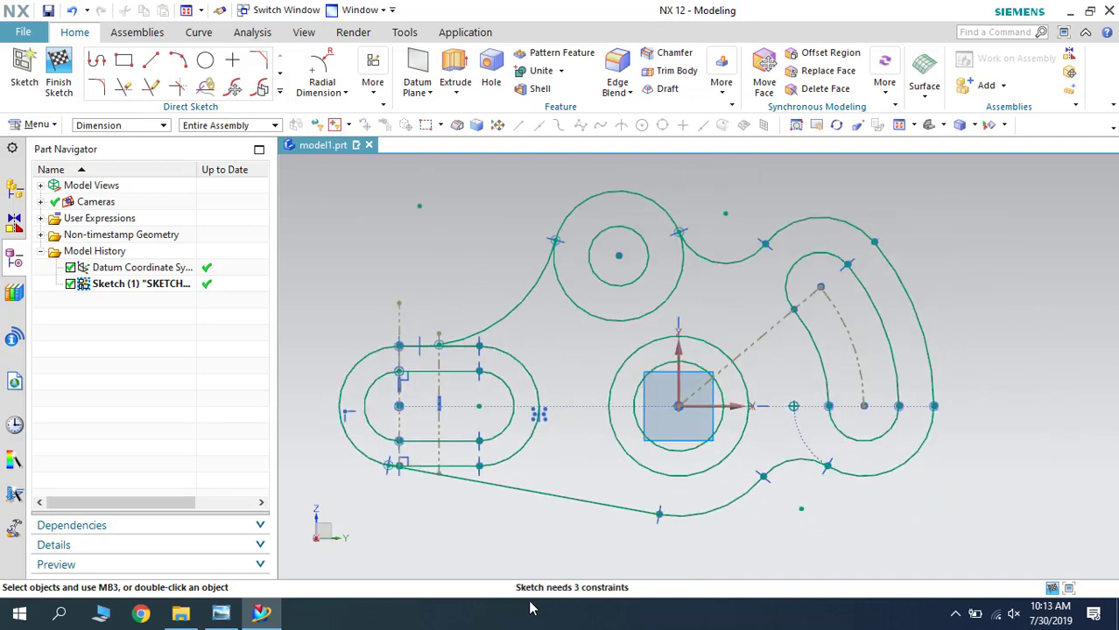
{"action": "left_click", "coordinate": [221, 613]}
{"action": "left_click", "coordinate": [219, 615]}
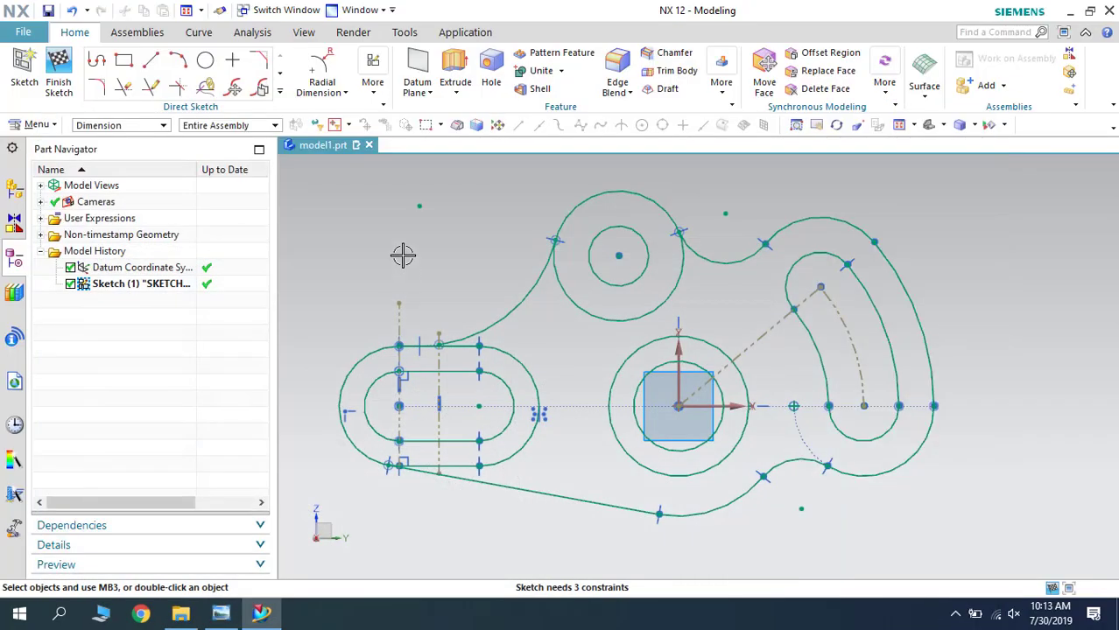